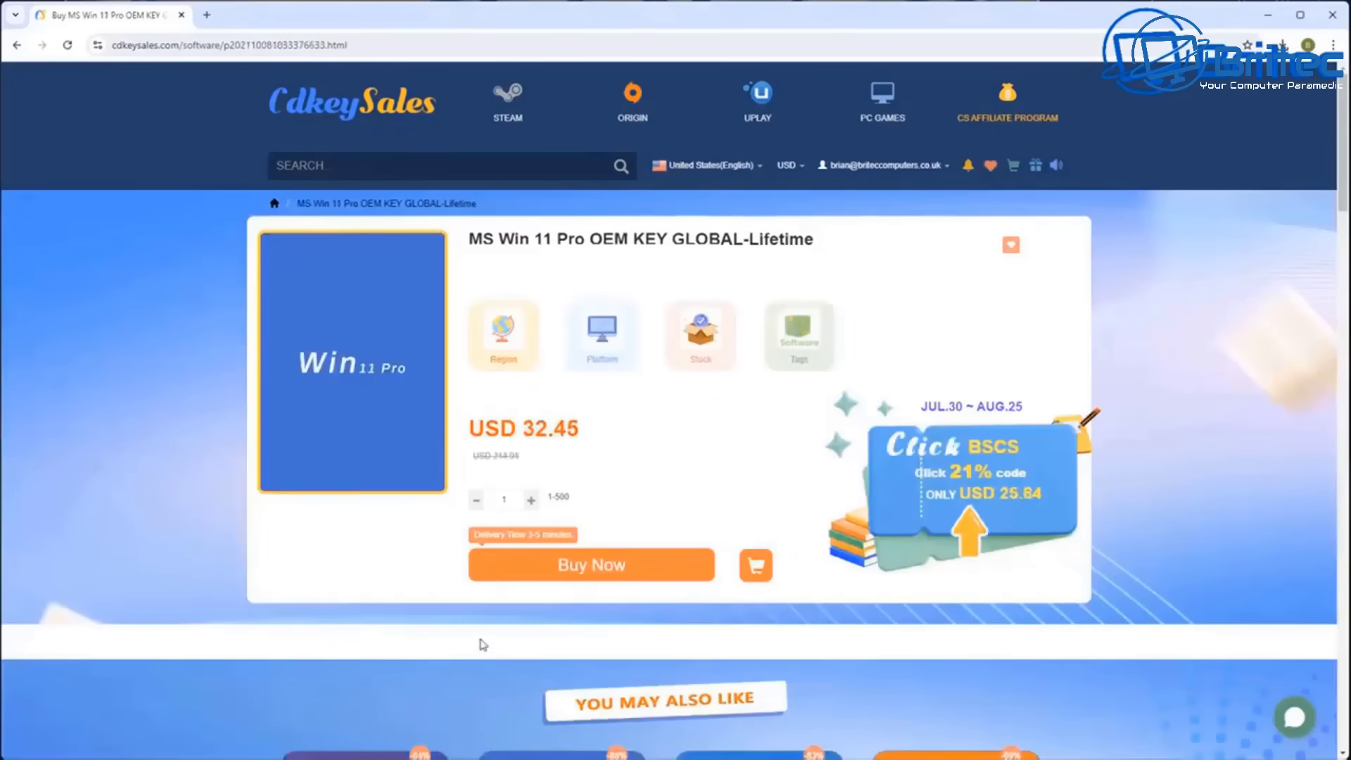
# Order one MS Win 11 Pro OEM KEY GLOBAL-Lifetime with the promotion code BR09 applied.
pyautogui.click(582, 567)
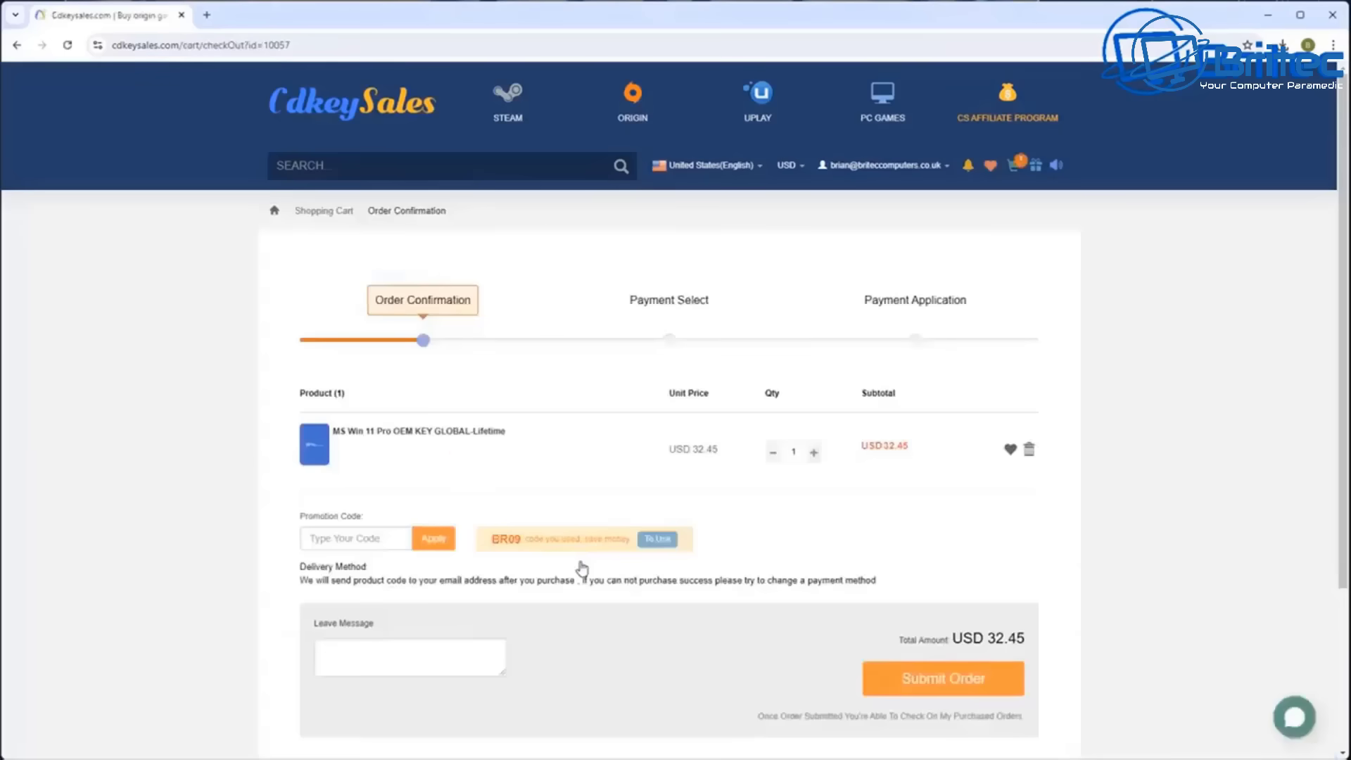
pyautogui.write('BR')
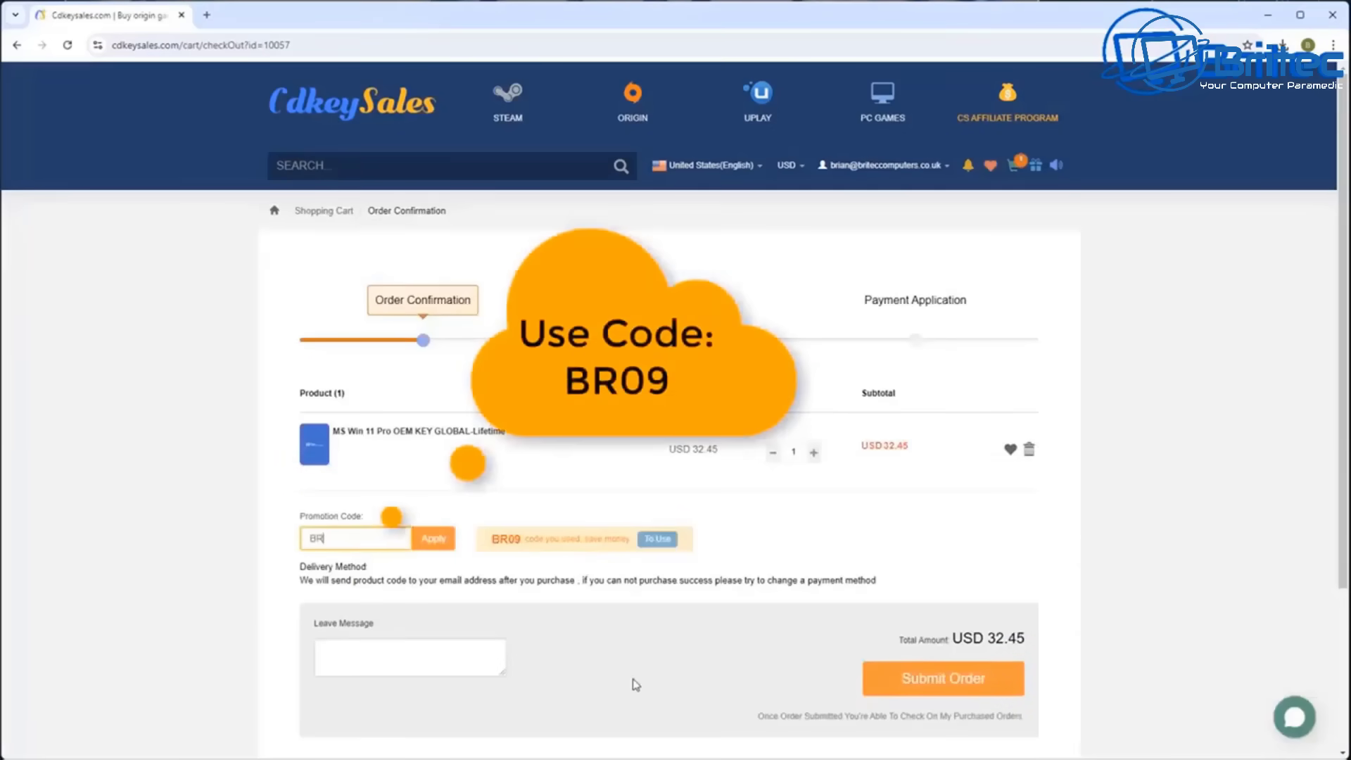
pyautogui.write('09')
pyautogui.click(435, 539)
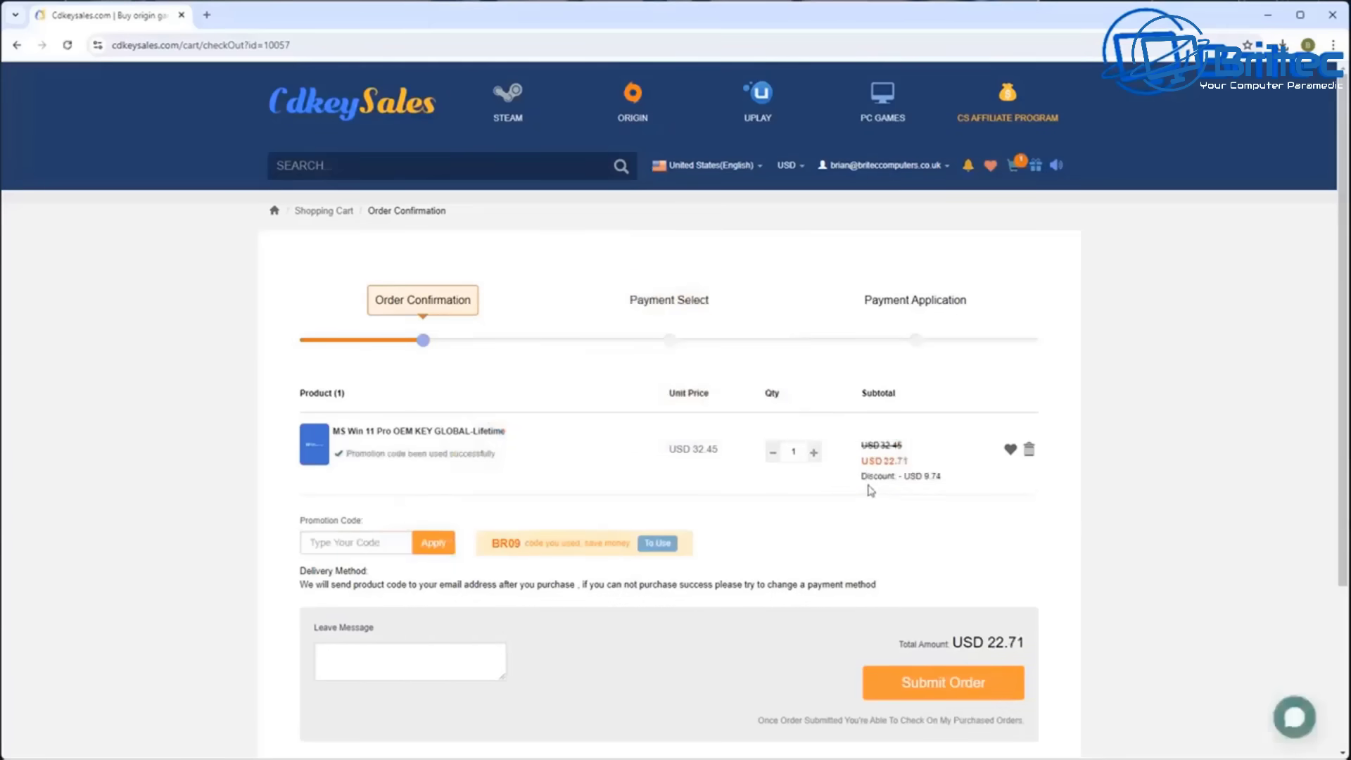
pyautogui.click(983, 691)
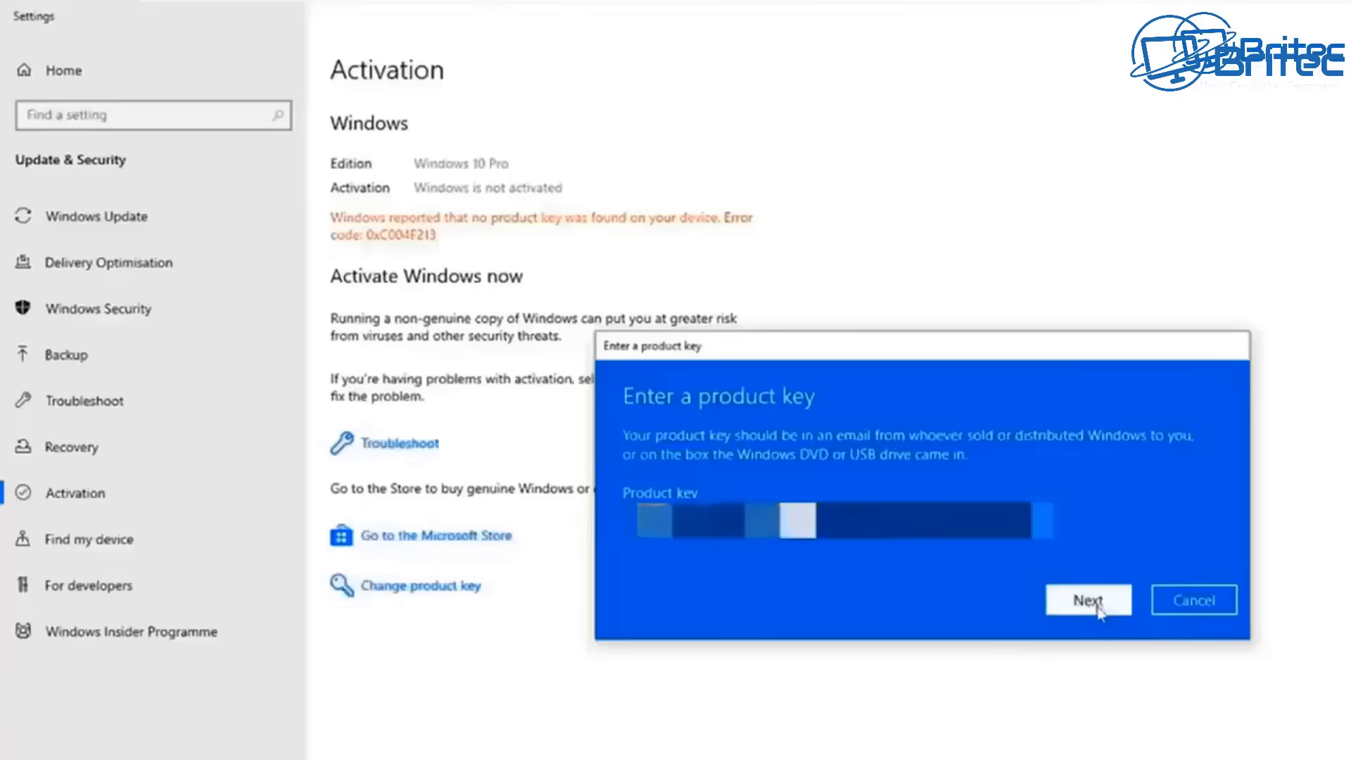
# Submit the product key already filled in to activate Windows.
pyautogui.click(1097, 607)
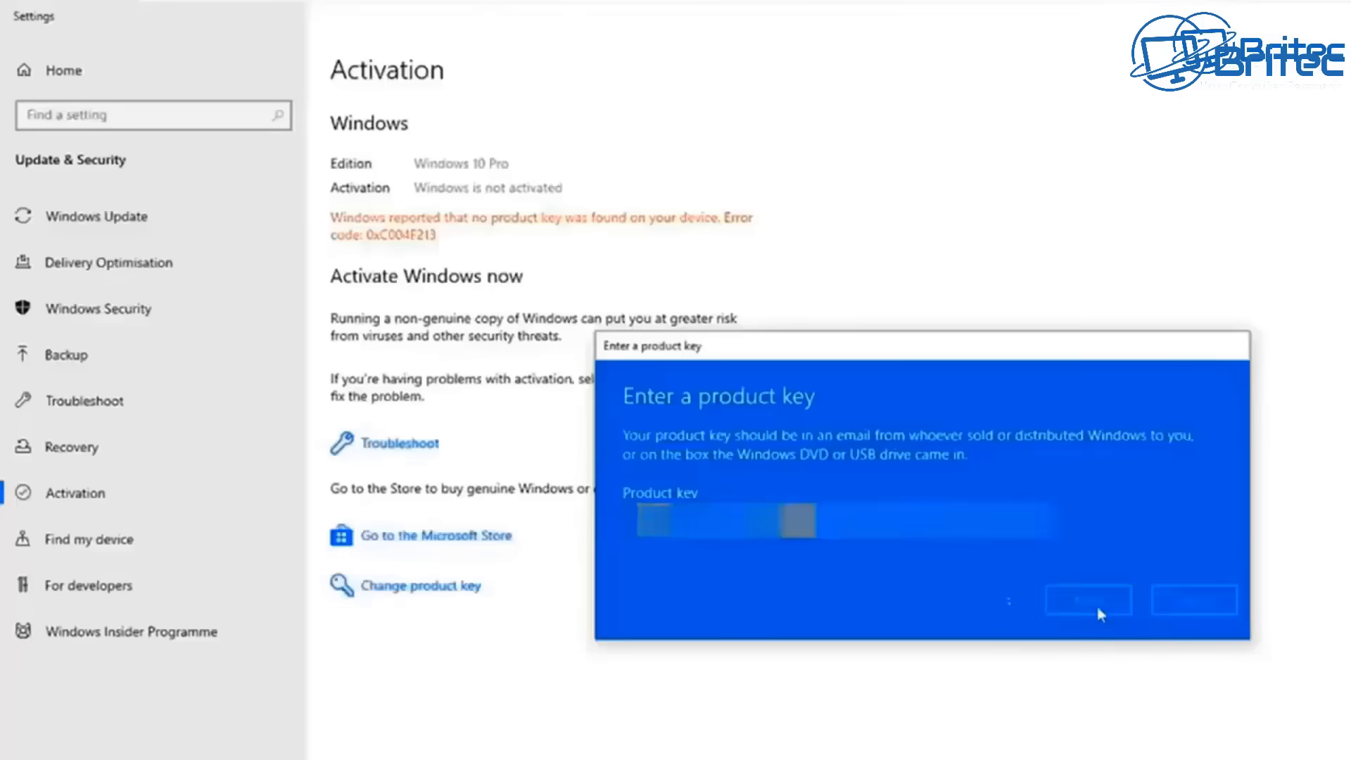
pyautogui.click(1092, 559)
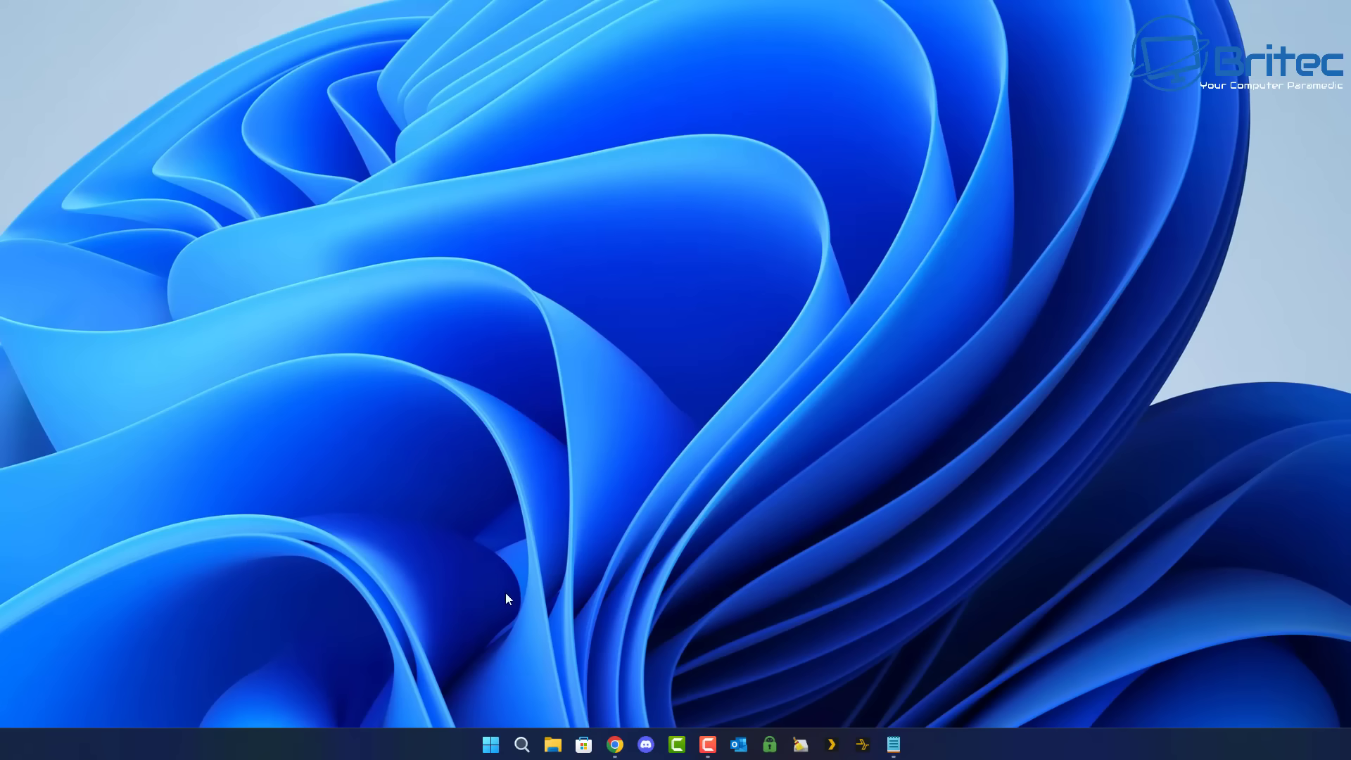
# Open the advanced system settings from the System About page in Windows Settings.
pyautogui.click(490, 745)
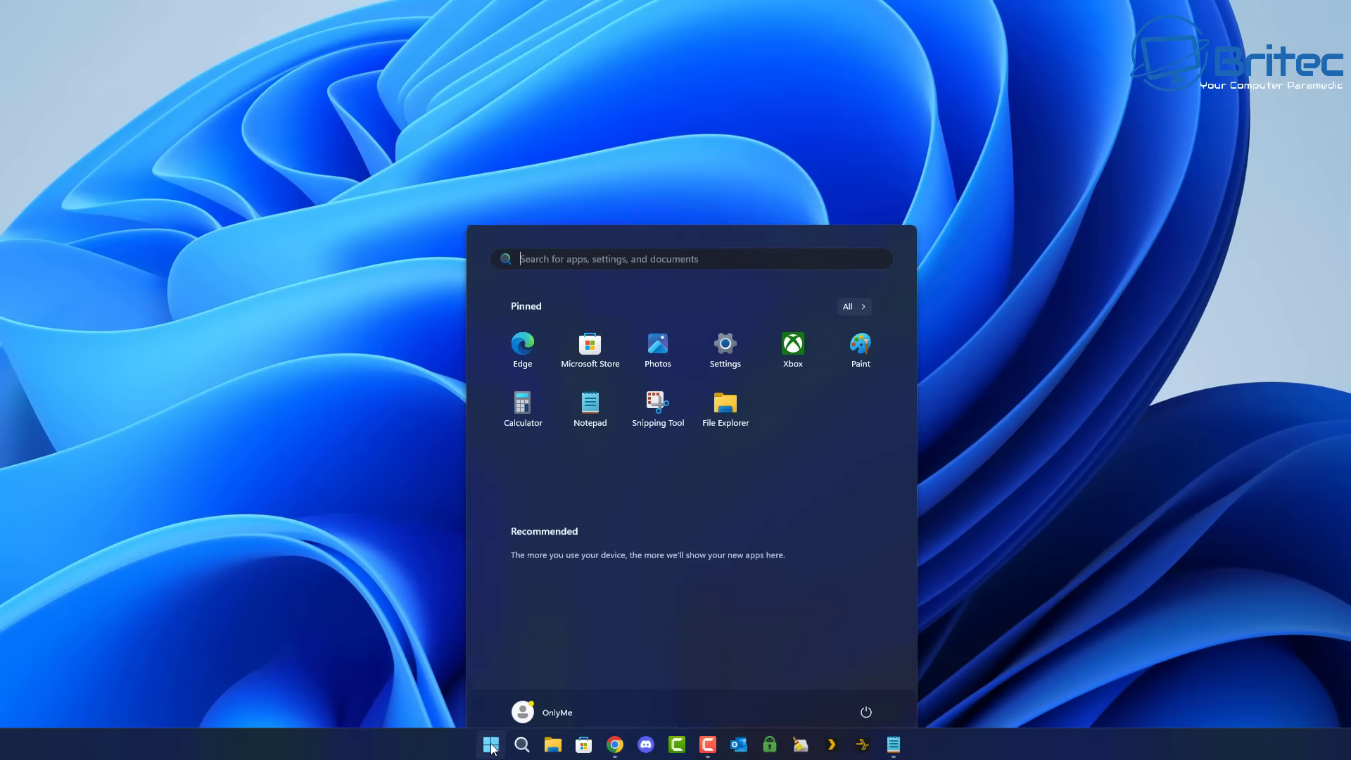
pyautogui.click(725, 331)
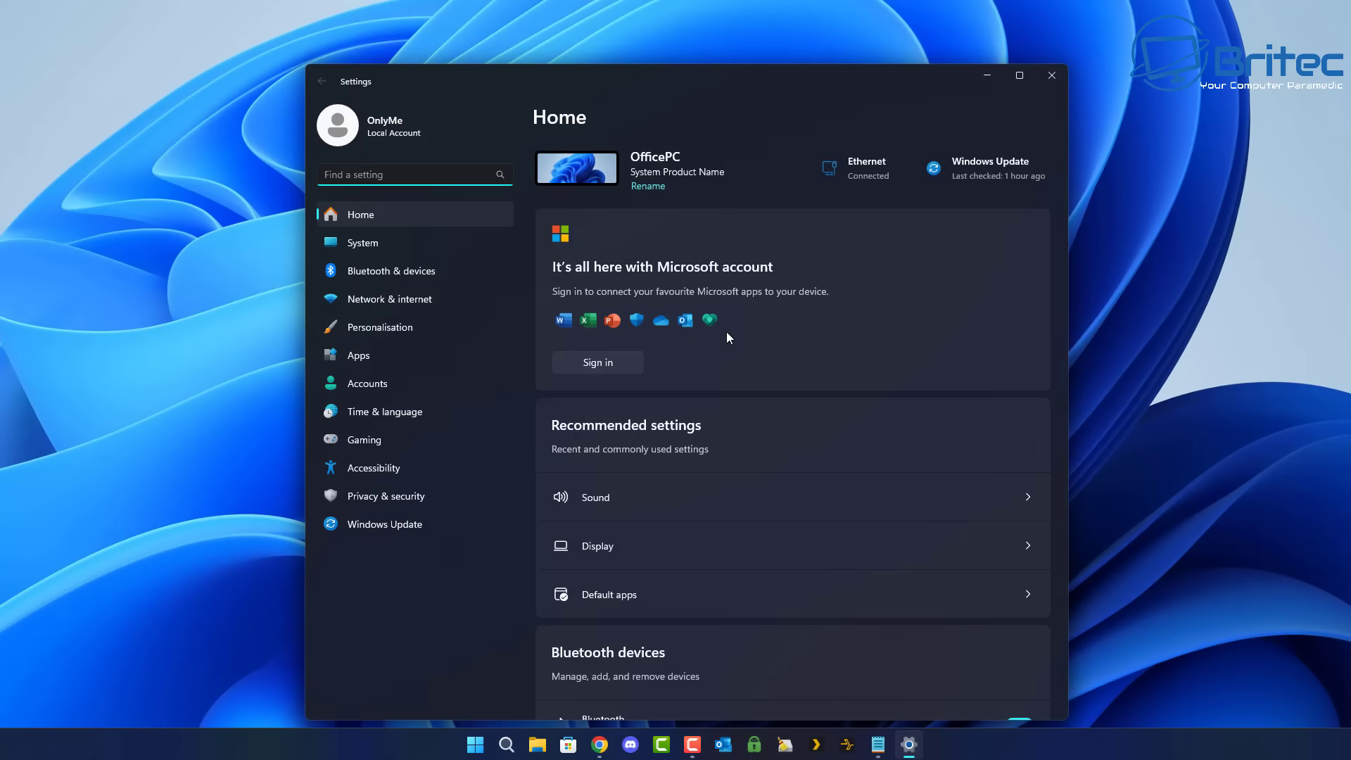
pyautogui.click(353, 245)
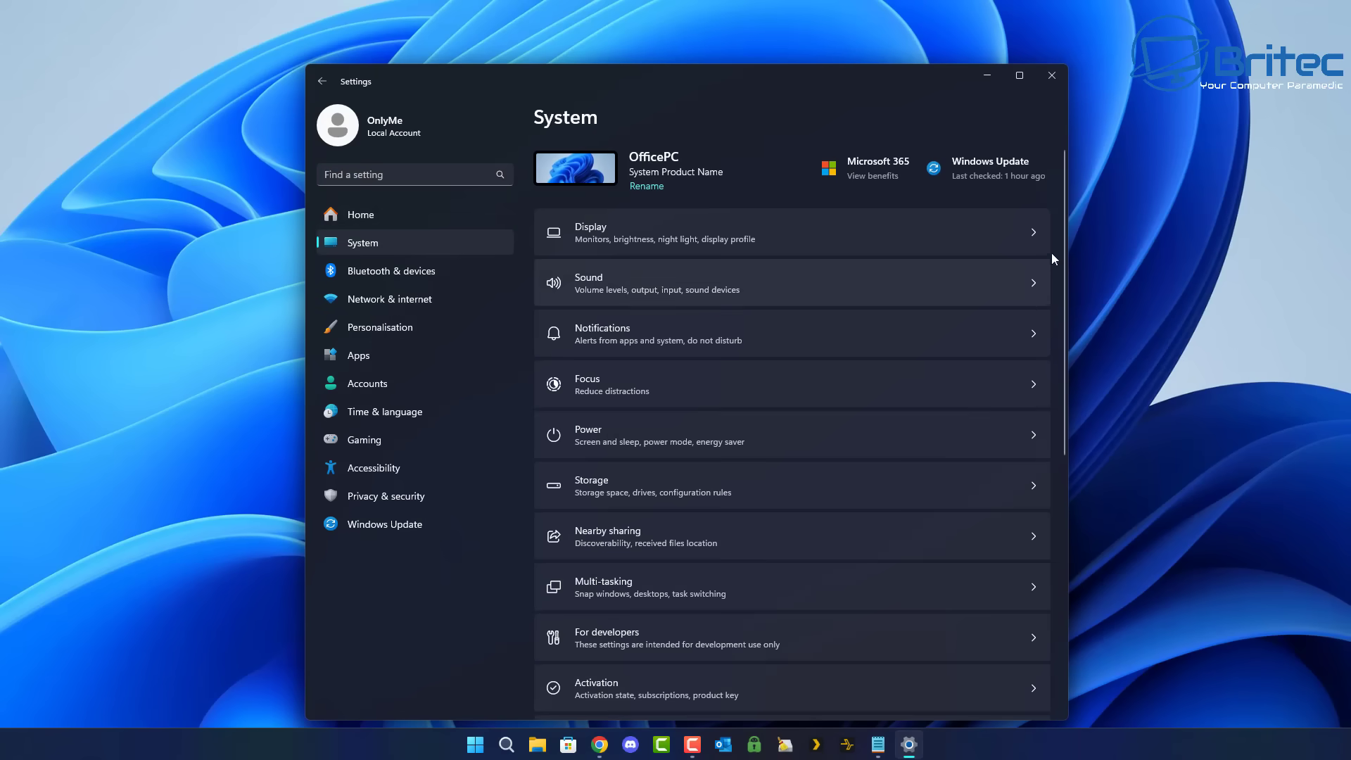
pyautogui.moveTo(1066, 231); pyautogui.dragTo(1071, 539)
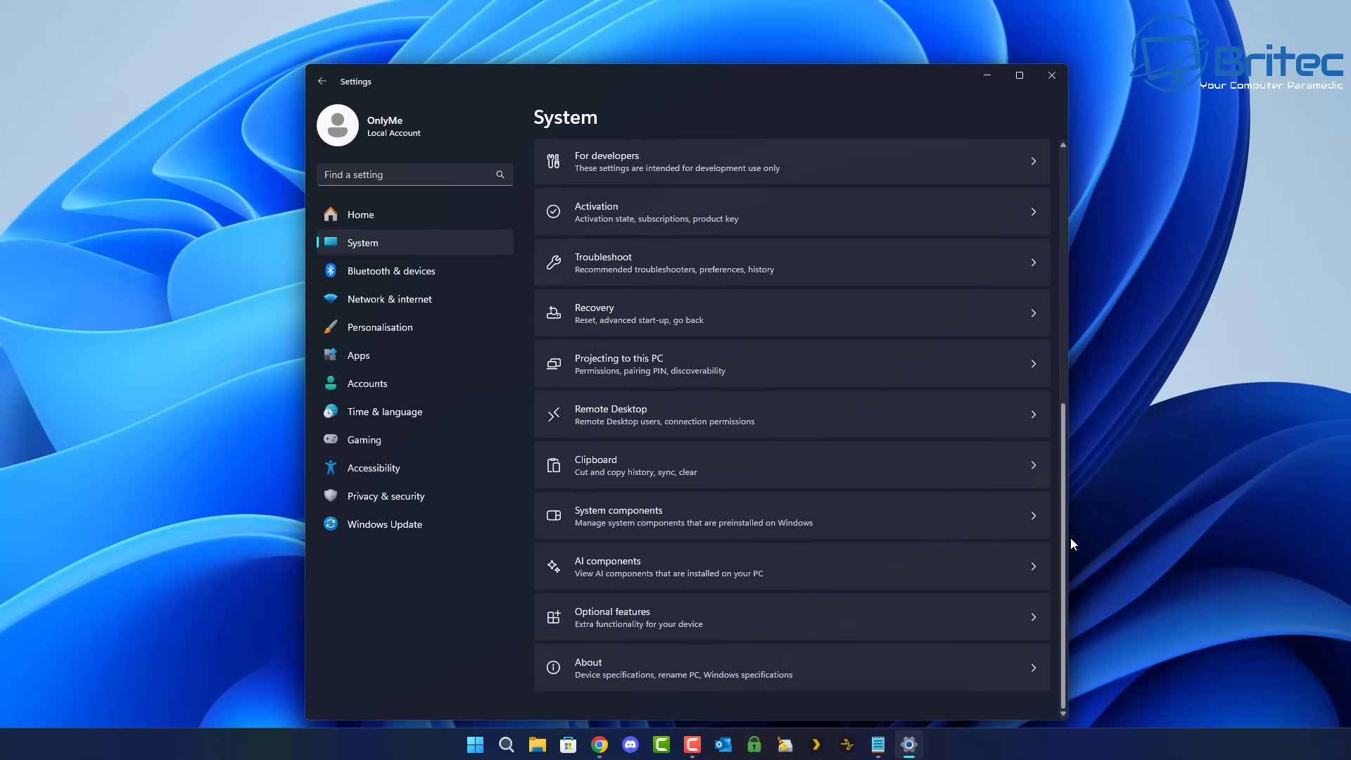
pyautogui.click(721, 658)
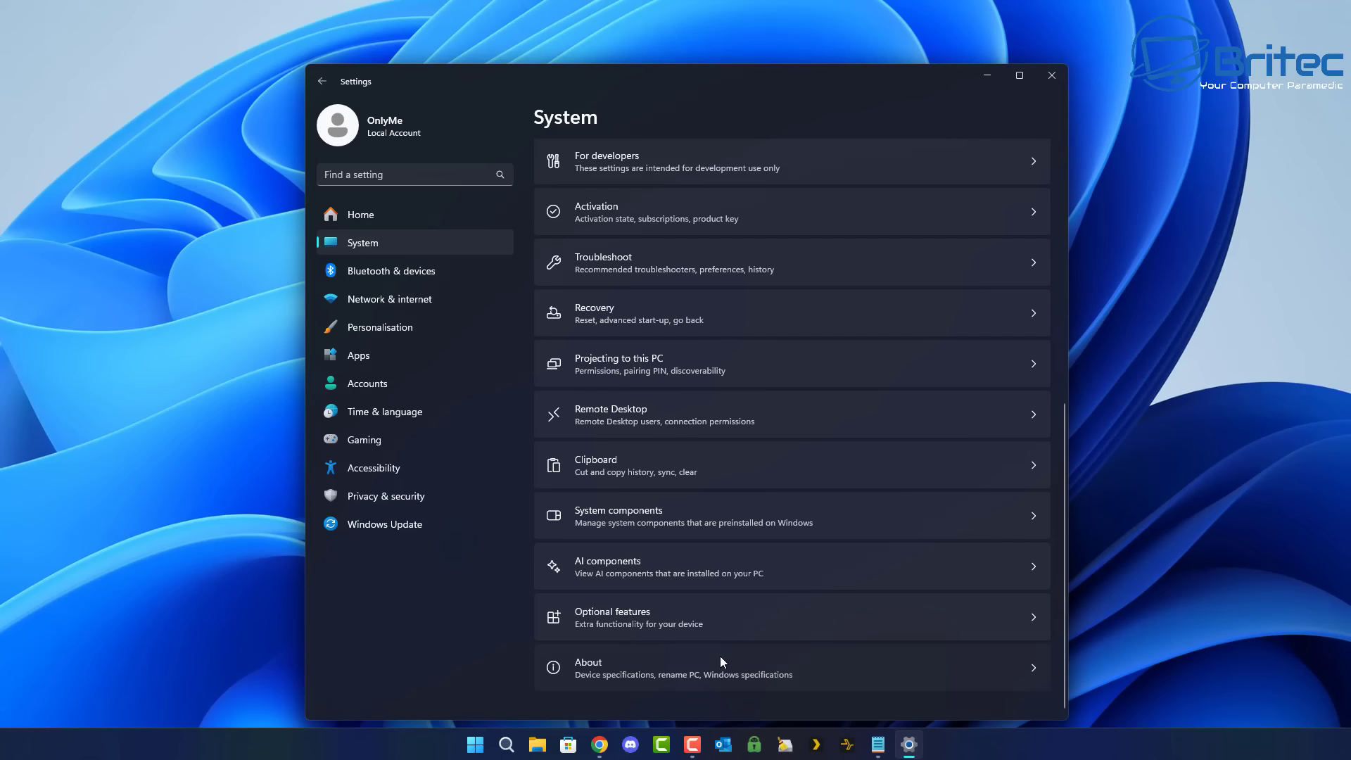
pyautogui.scroll(-2, 747, 575)
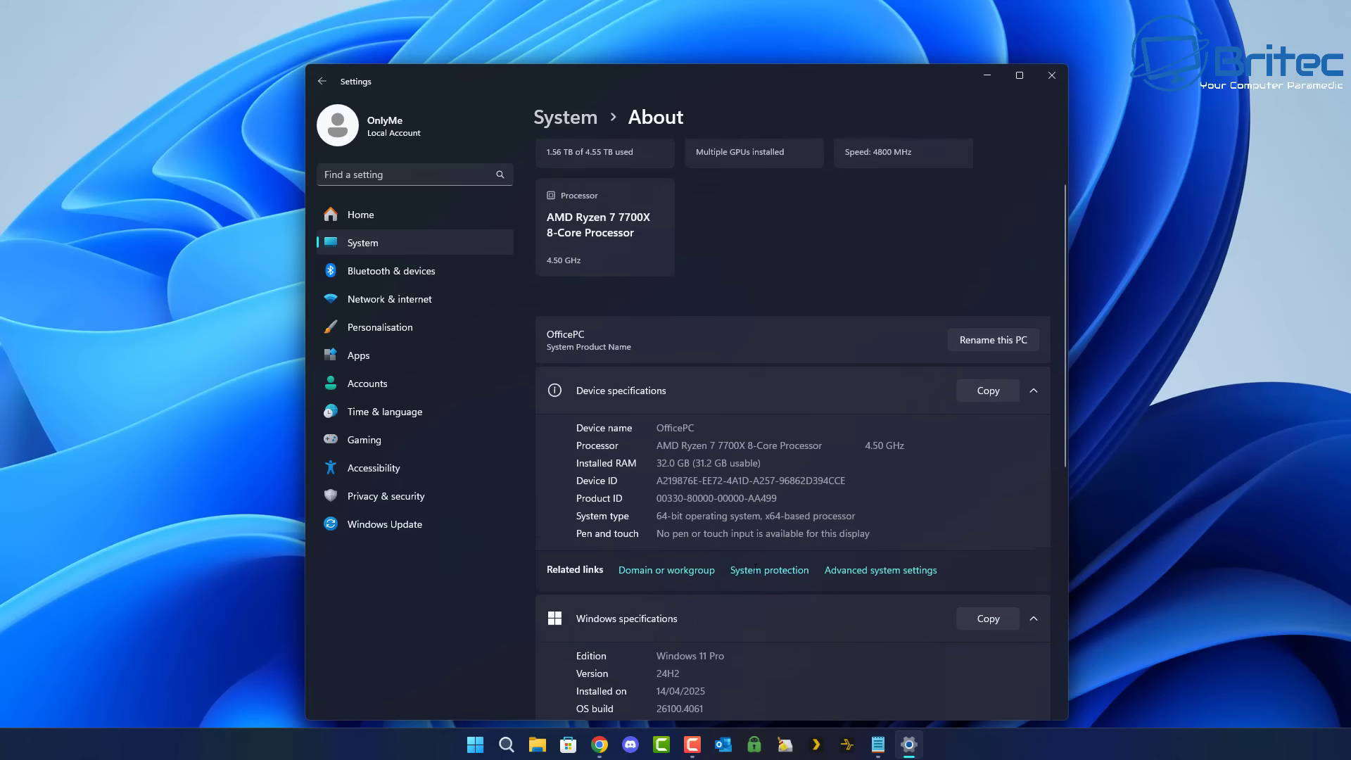
pyautogui.click(883, 556)
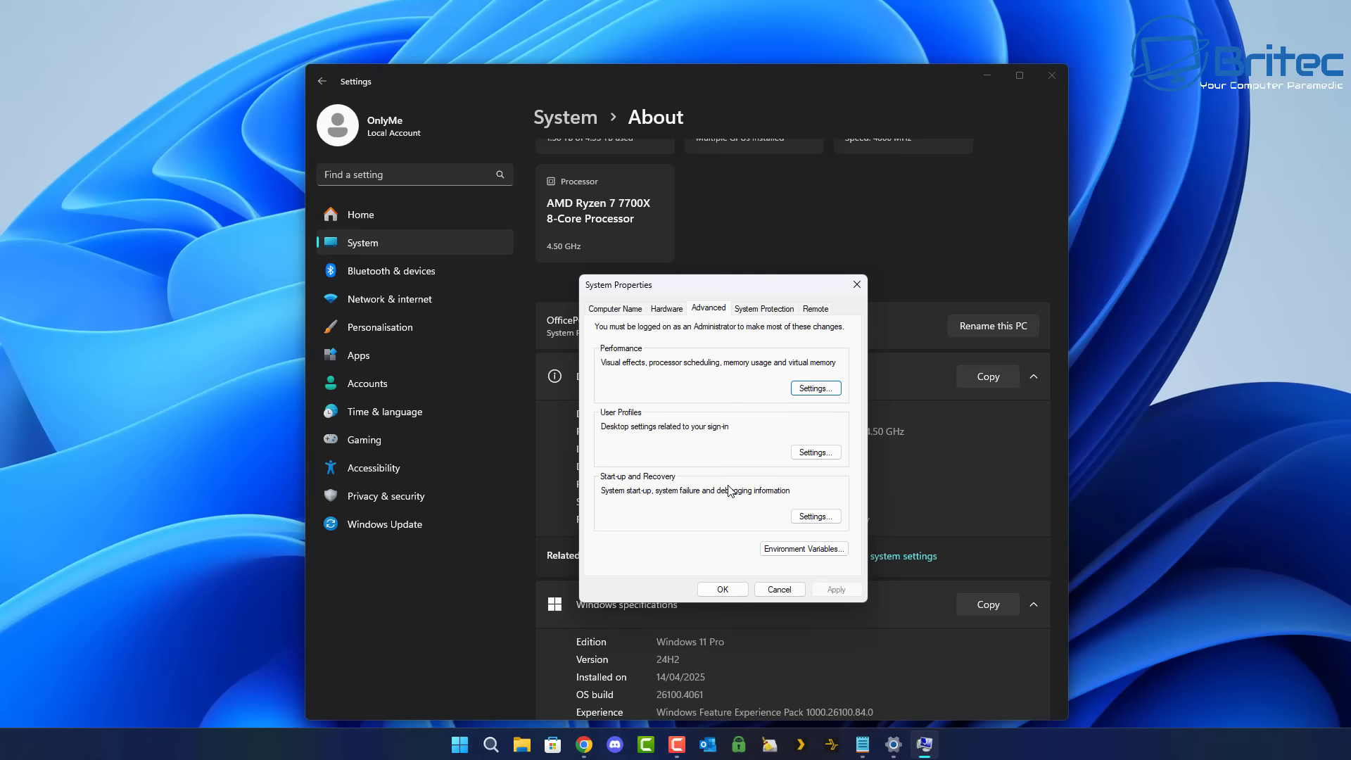
# In the Start-up and Recovery settings, set the debugging information to write to Complete memory dump.
pyautogui.click(816, 517)
pyautogui.moveTo(753, 344); pyautogui.dragTo(724, 281)
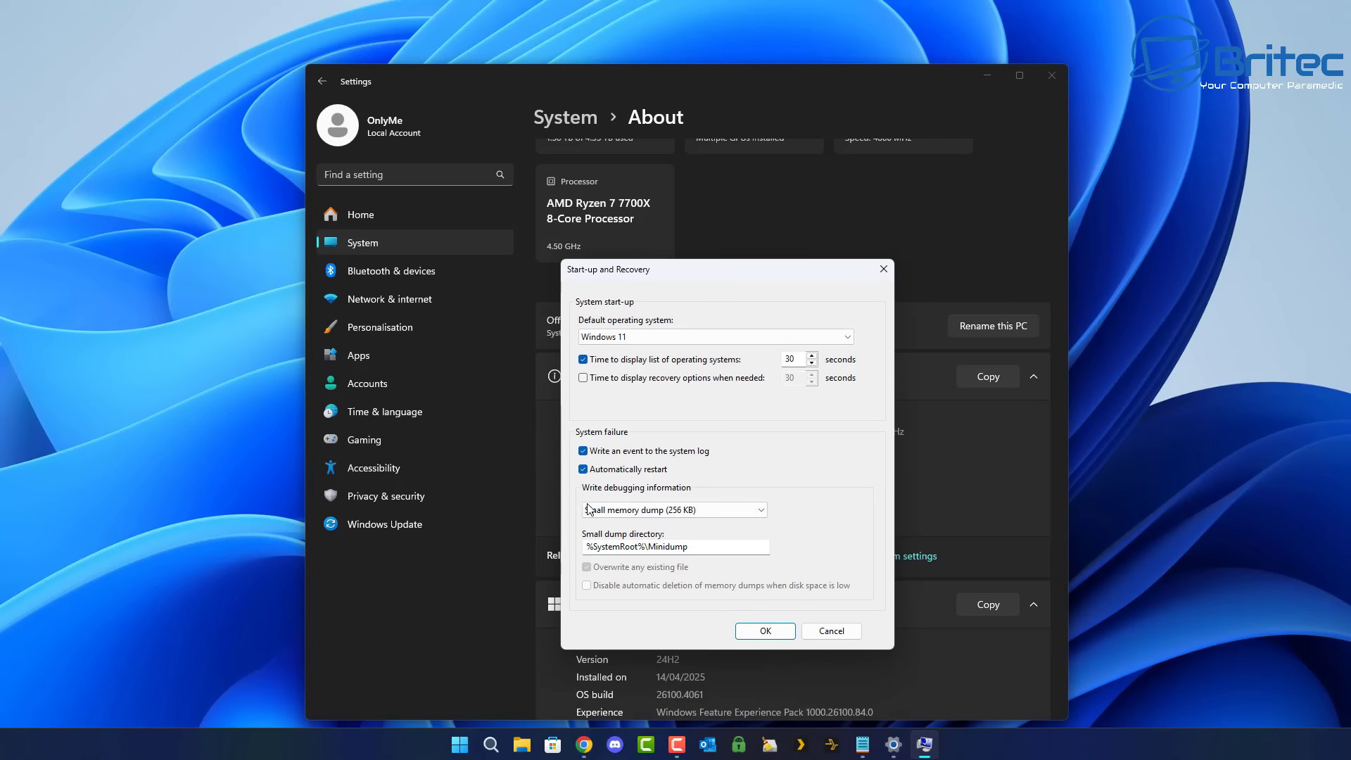
pyautogui.click(755, 513)
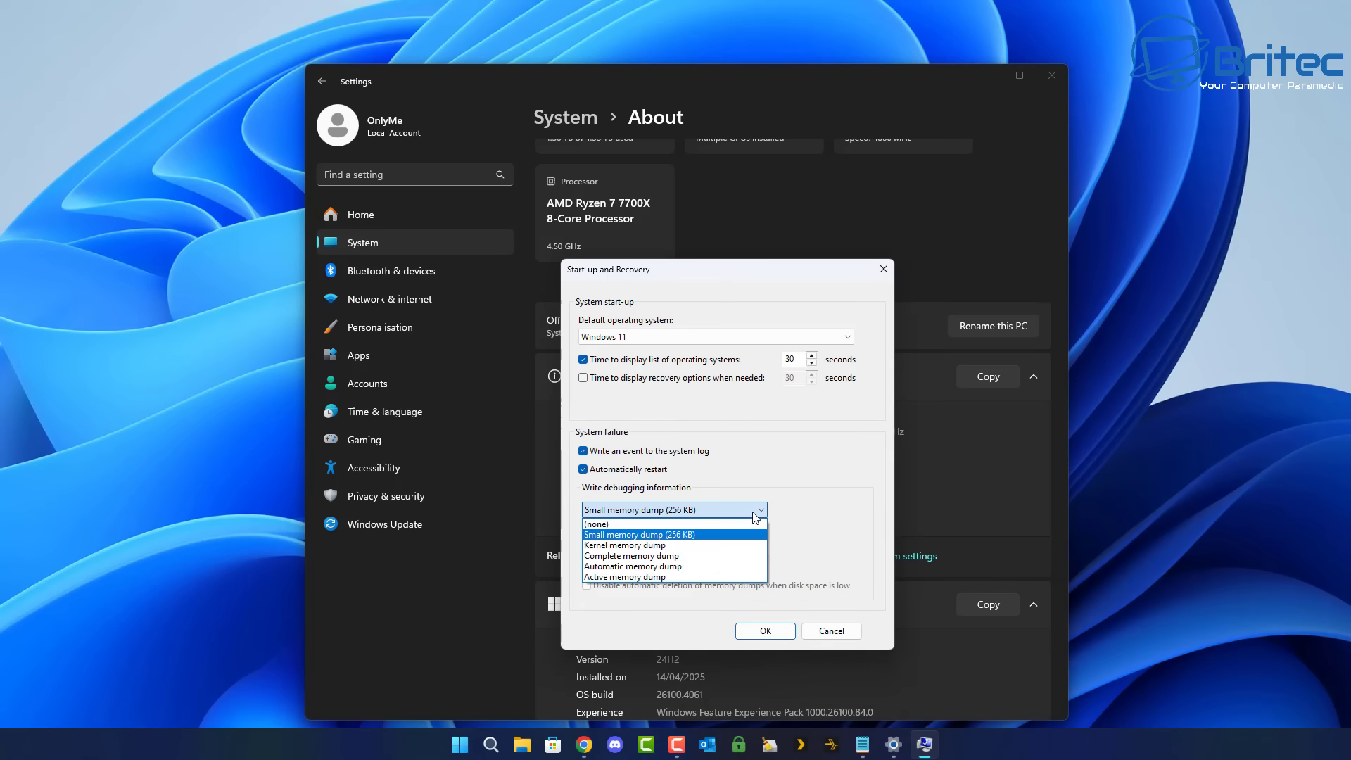
pyautogui.click(674, 557)
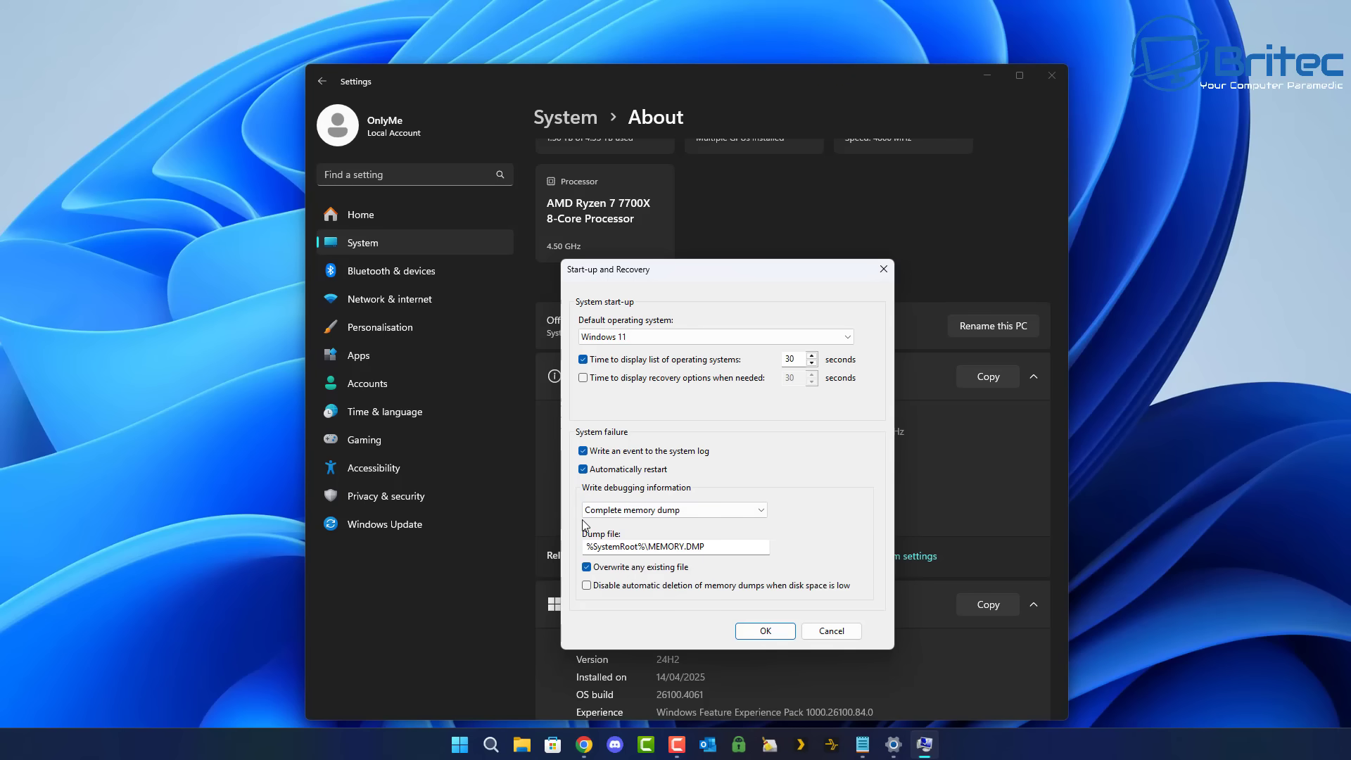
pyautogui.click(664, 514)
pyautogui.click(675, 556)
# Disable automatic restart and overwriting of any existing dump file, then accept the changes with the restart postponed.
pyautogui.click(583, 470)
pyautogui.click(587, 568)
pyautogui.click(771, 632)
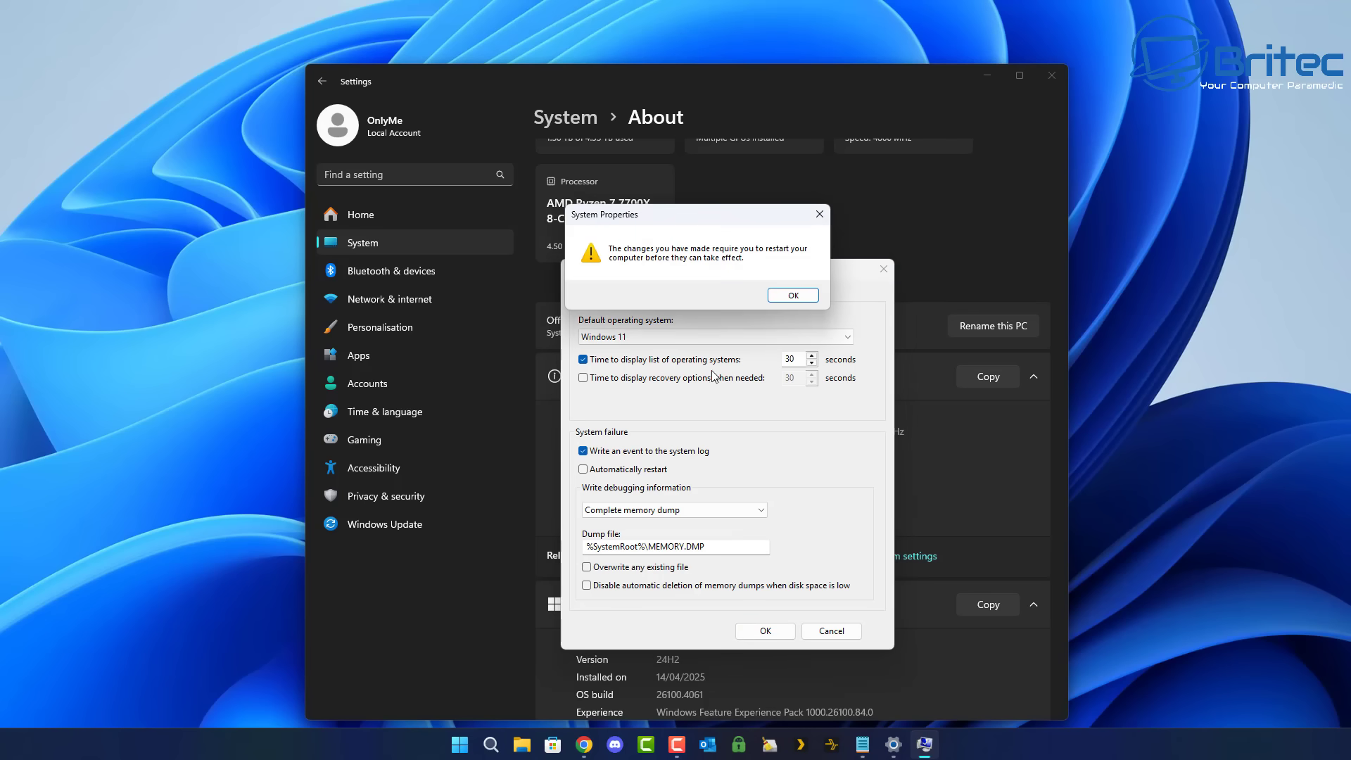
pyautogui.click(784, 297)
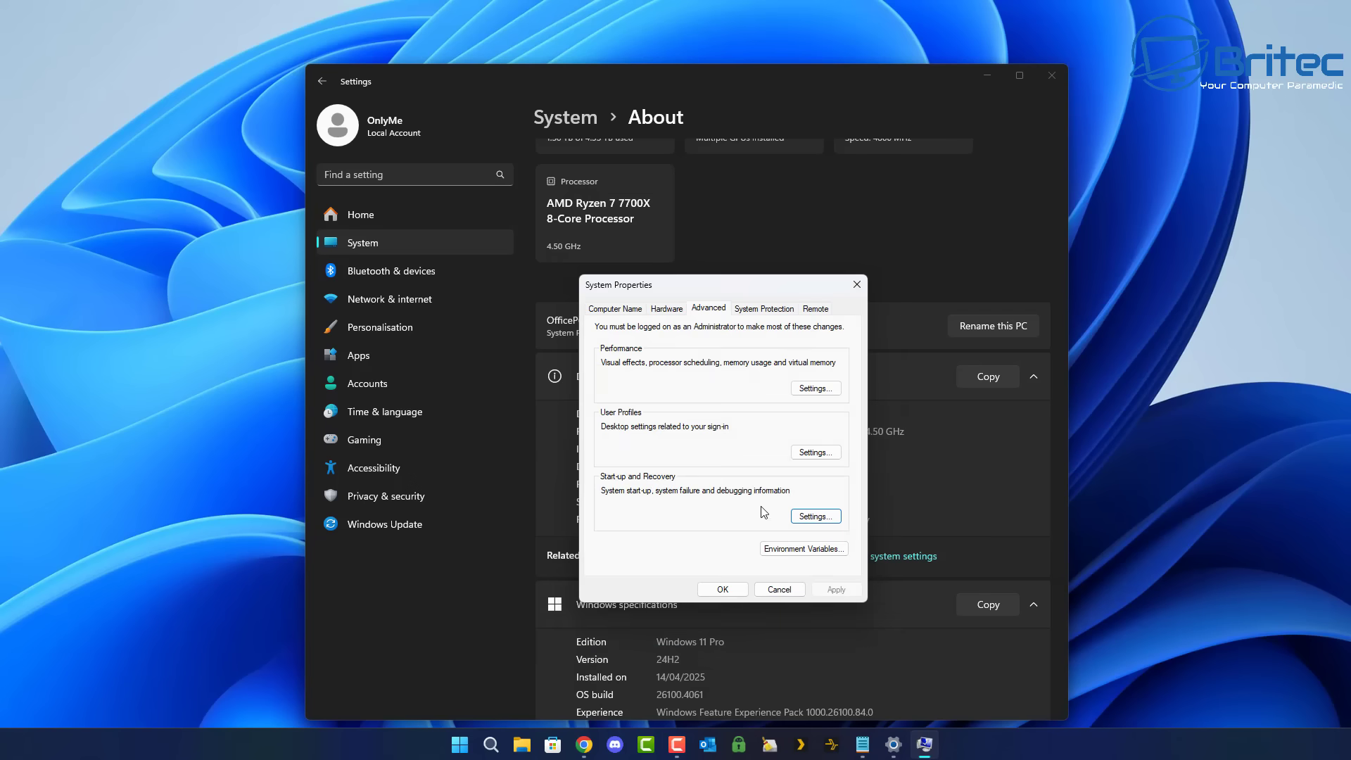
pyautogui.click(720, 593)
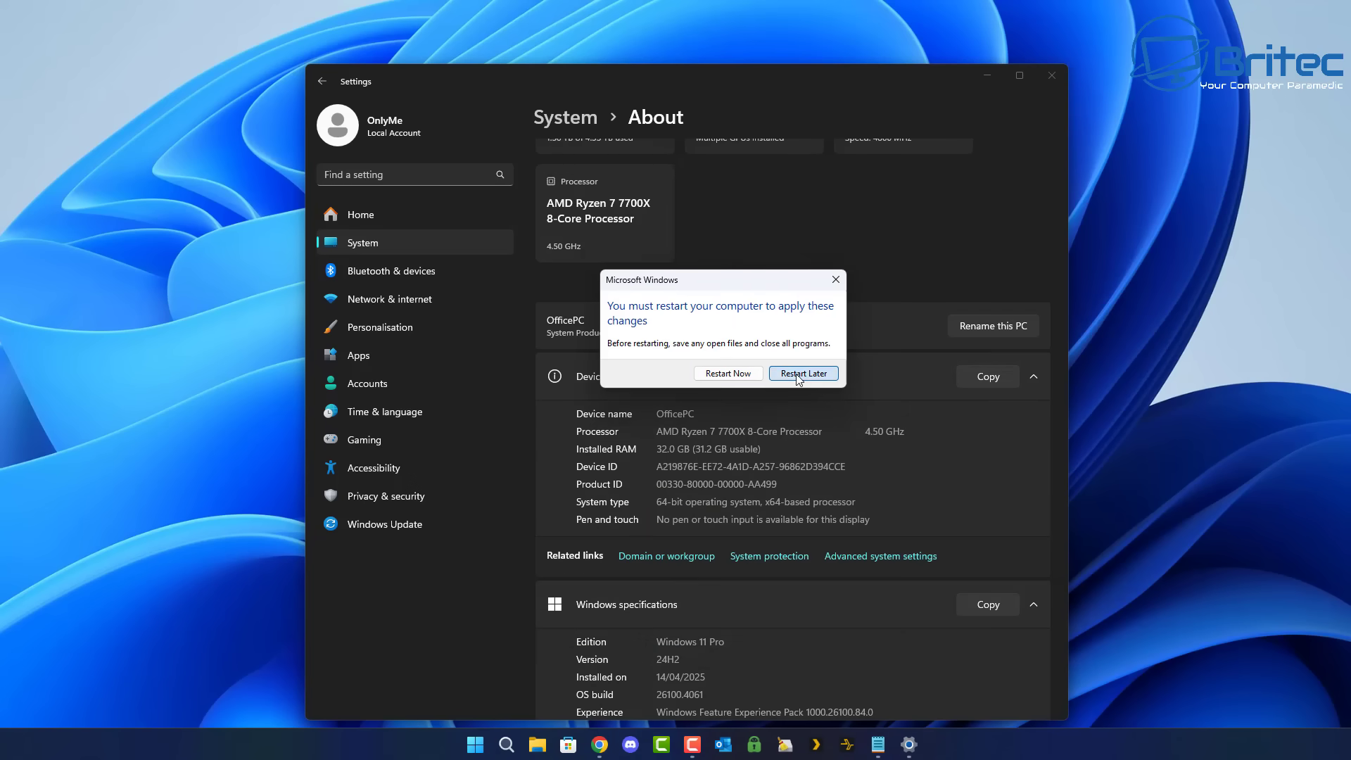
pyautogui.click(804, 375)
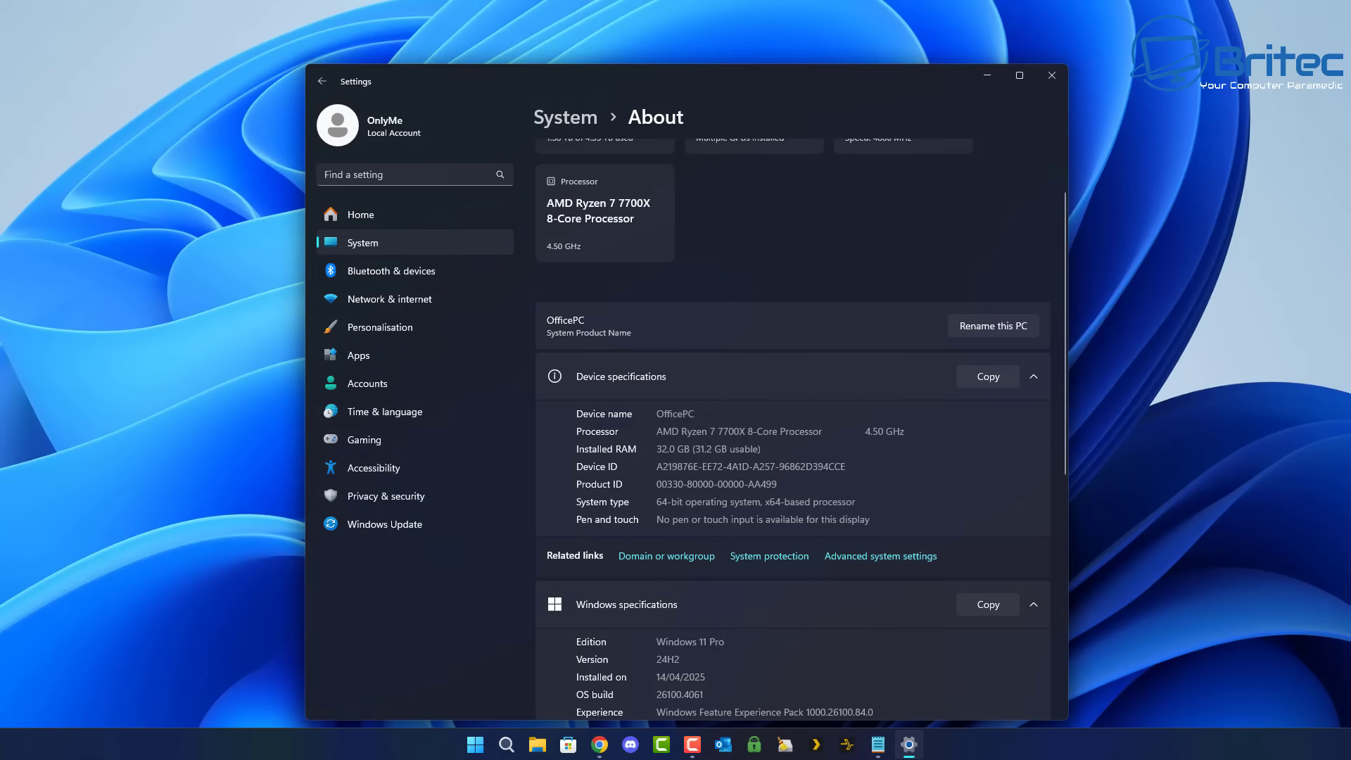
pyautogui.click(1054, 81)
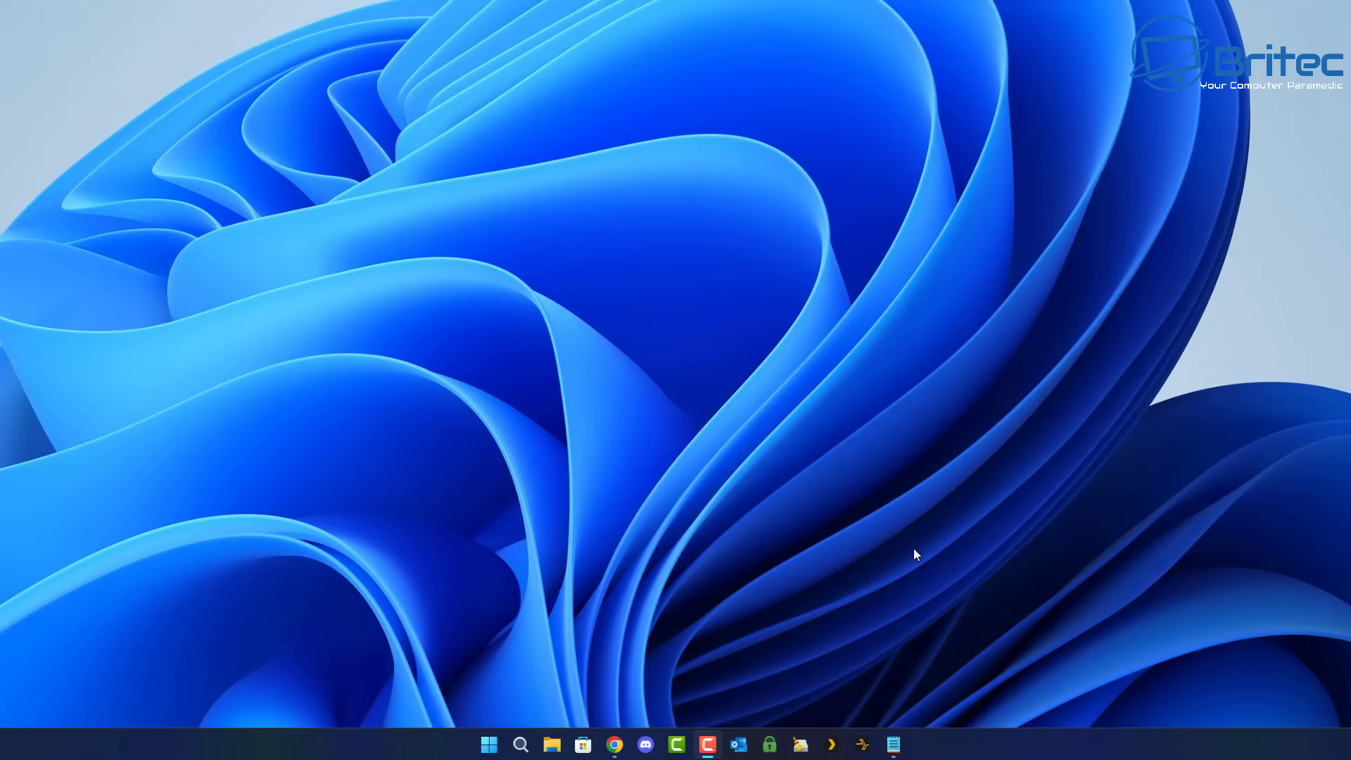
# Browse to C:\Windows\Minidump in File Explorer and examine the crash dump file's details.
pyautogui.click(553, 745)
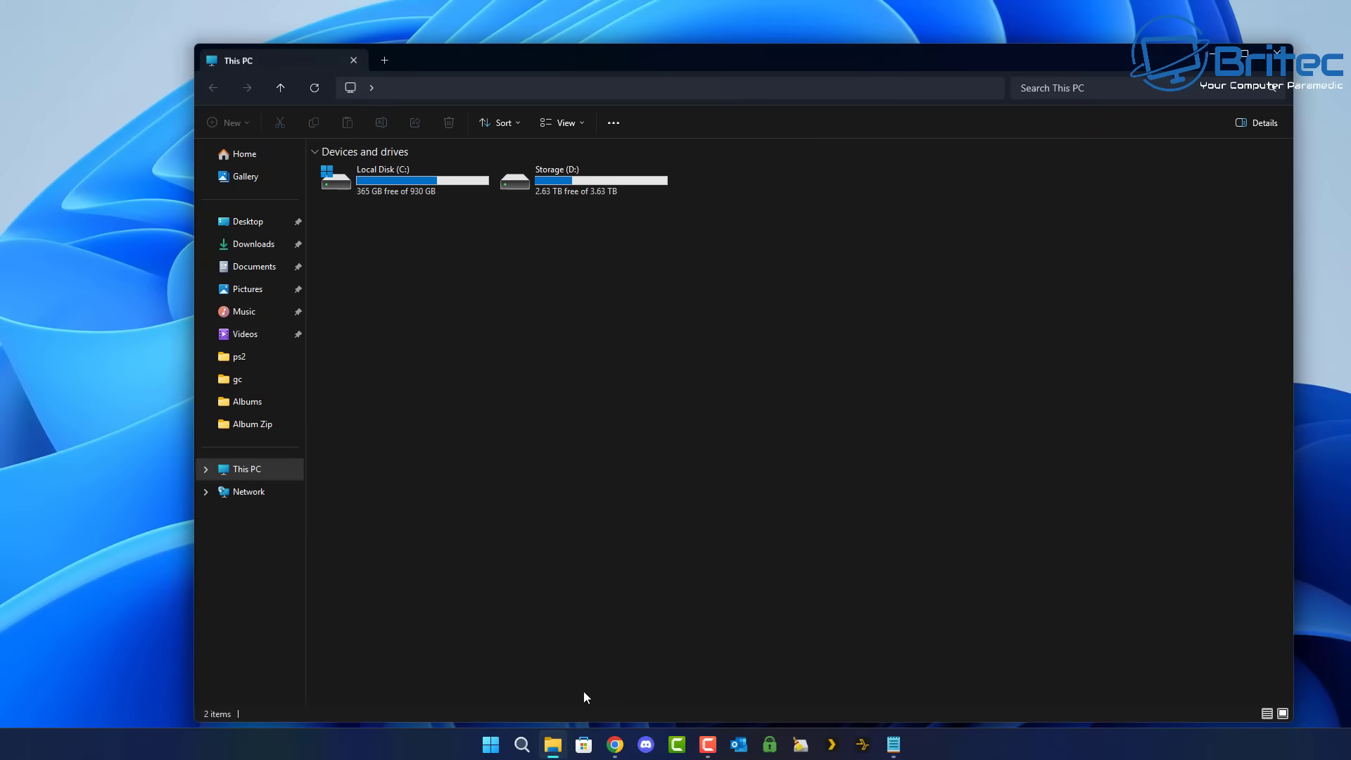
pyautogui.moveTo(798, 65); pyautogui.dragTo(716, 59)
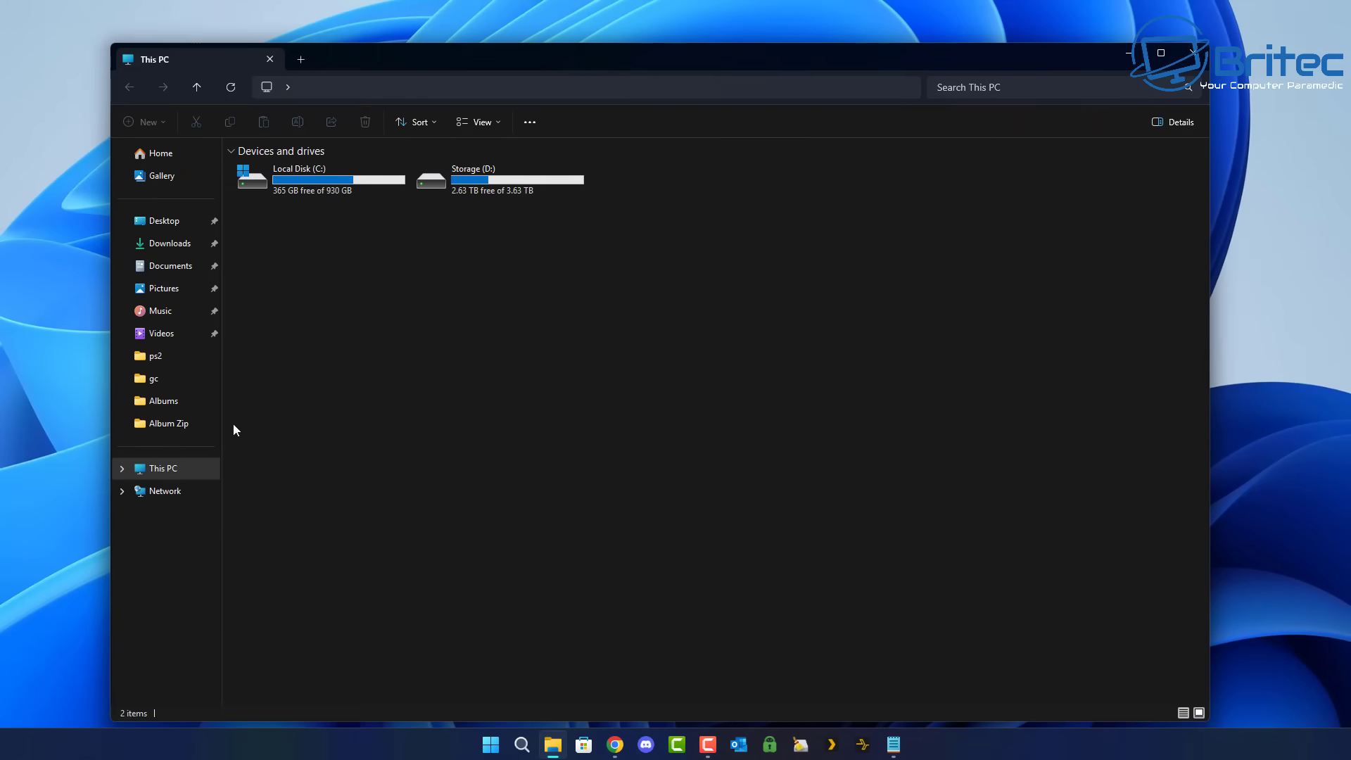
pyautogui.doubleClick(317, 174)
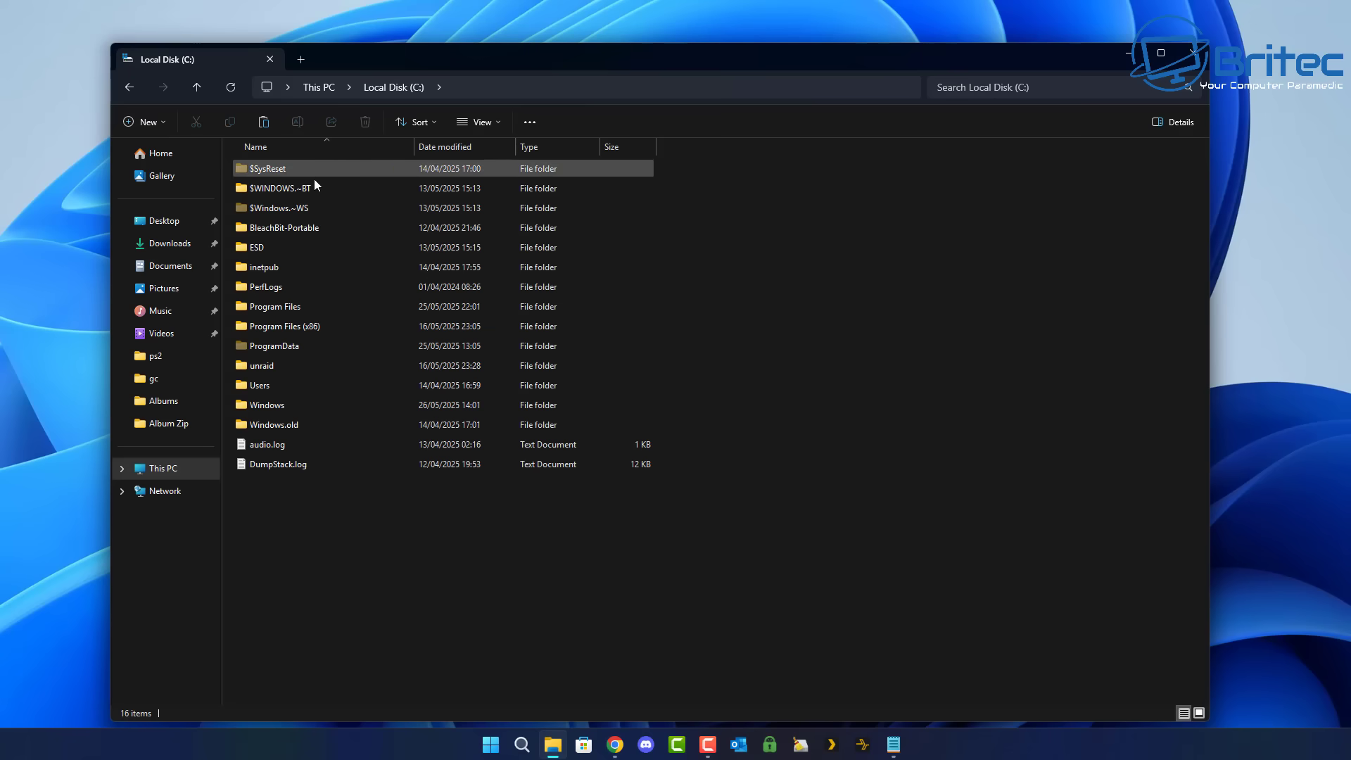
pyautogui.click(276, 407)
pyautogui.doubleClick(275, 407)
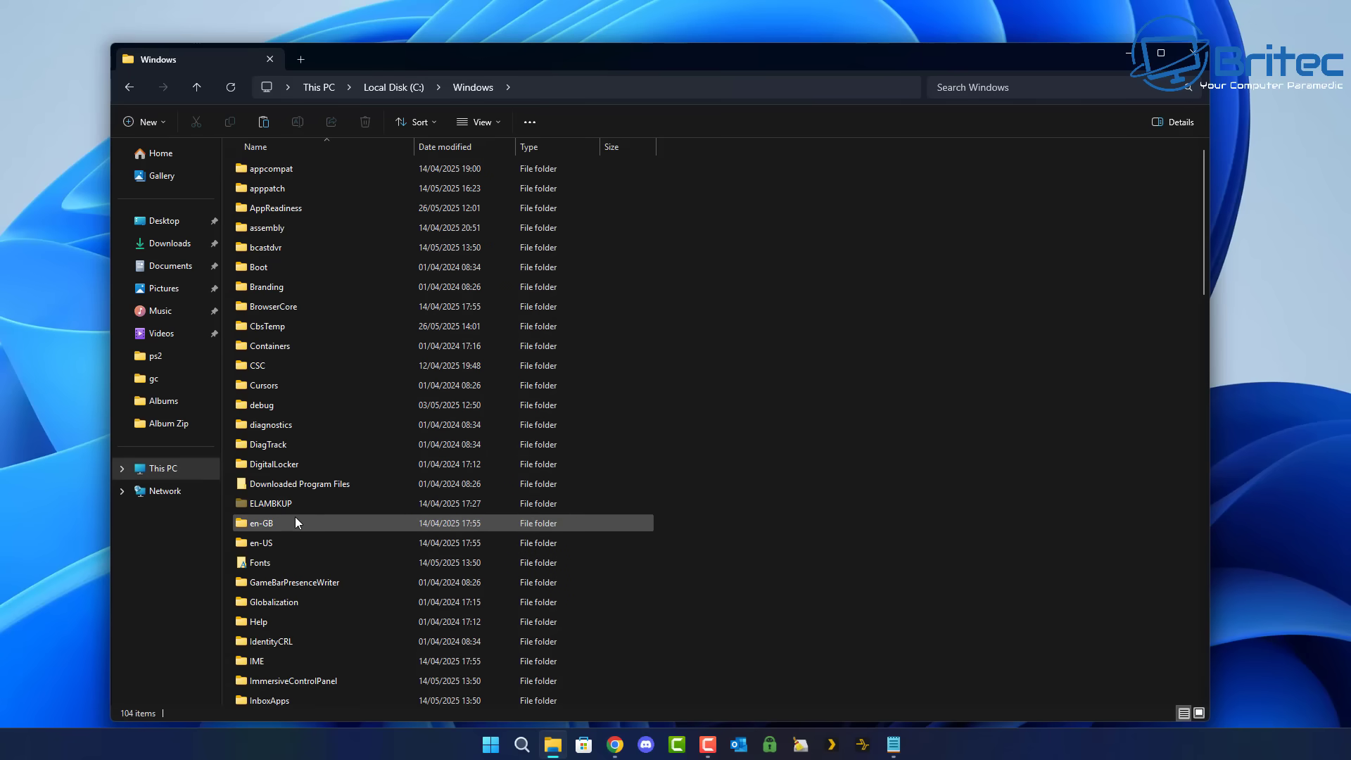
pyautogui.scroll(-7, 294, 522)
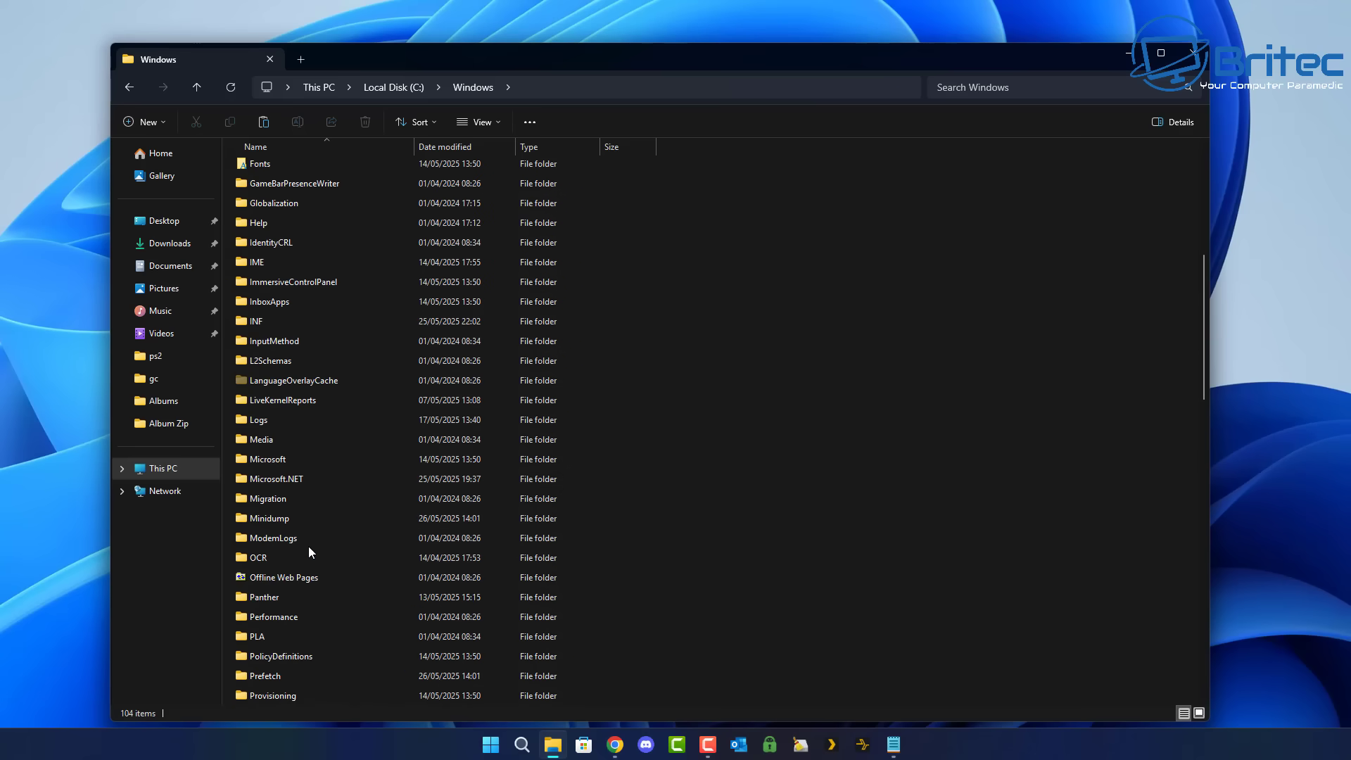
pyautogui.click(276, 517)
pyautogui.doubleClick(277, 516)
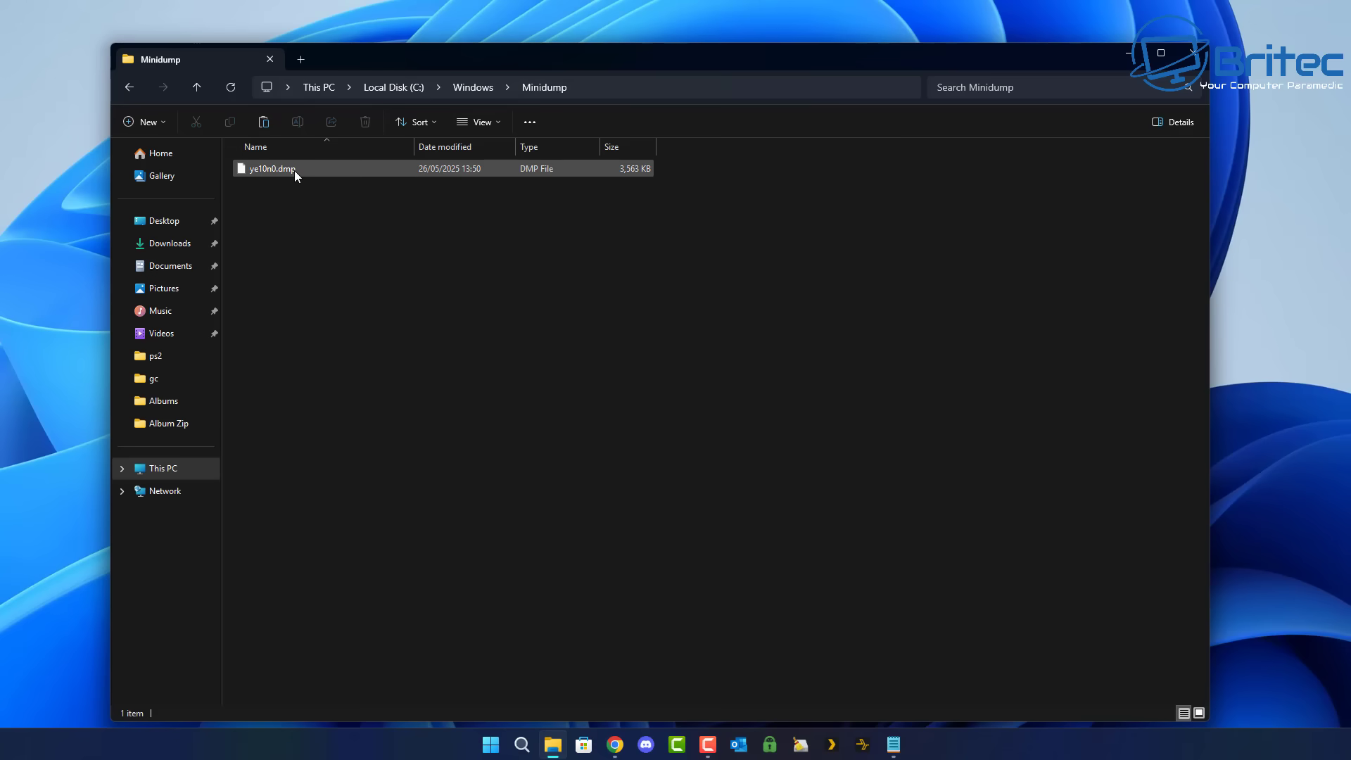
pyautogui.moveTo(295, 171)
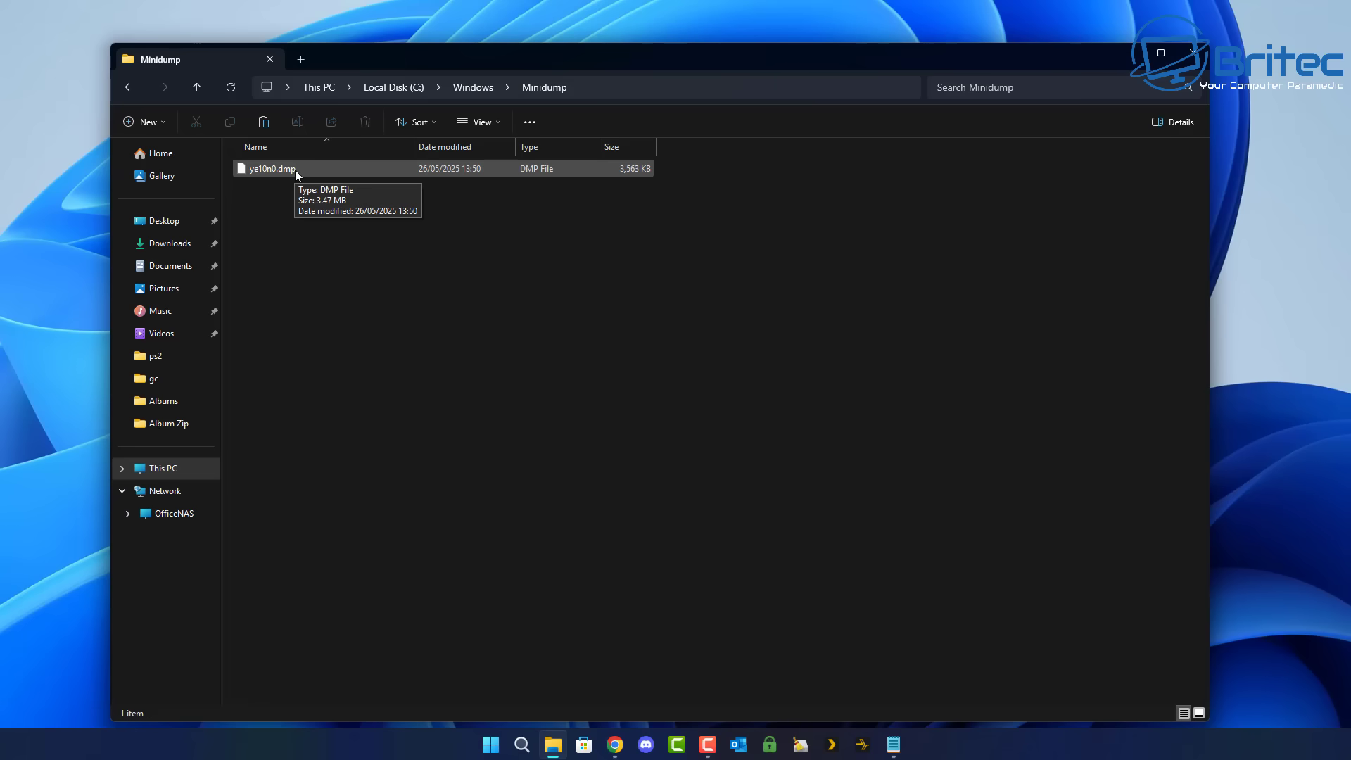
pyautogui.click(1195, 56)
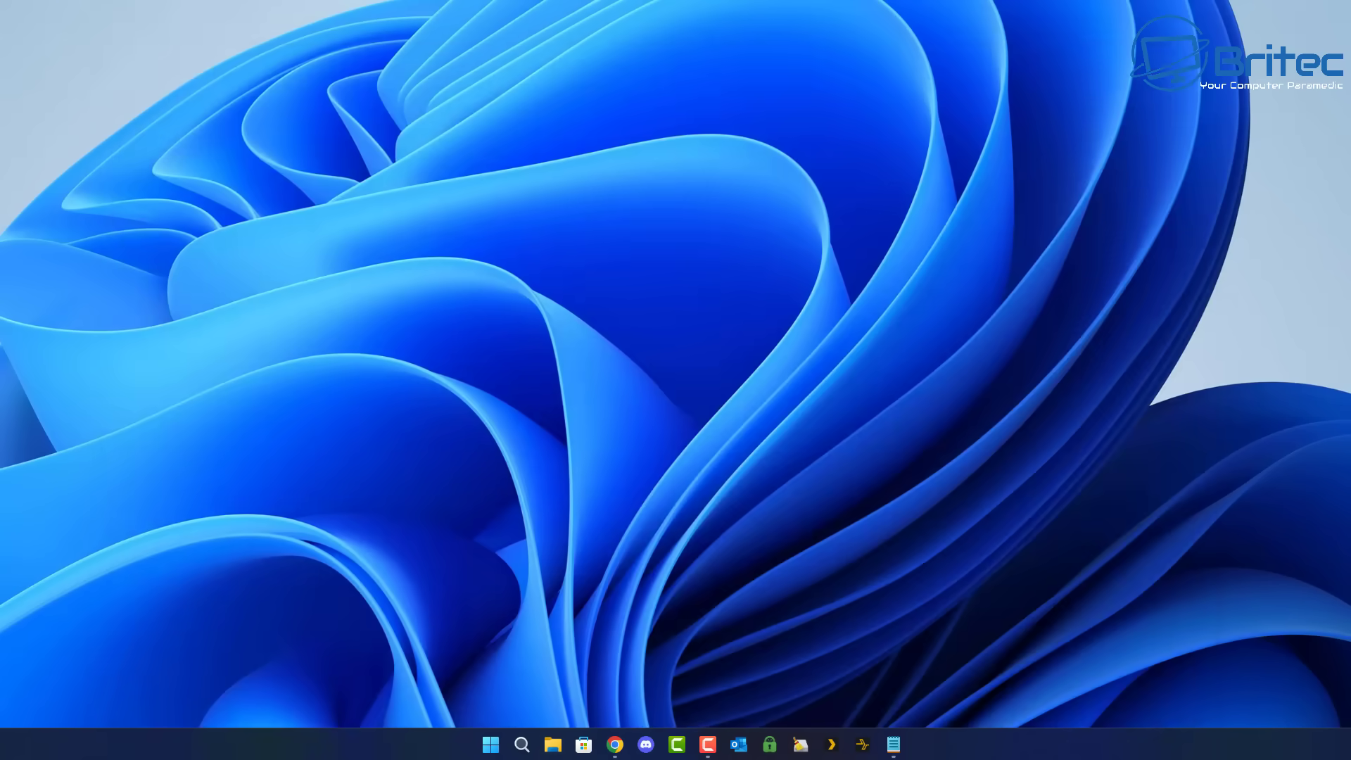
# Switch to the browser and download the WinDbg installer from the Microsoft Learn page on installing the Windows debugger.
pyautogui.click(709, 744)
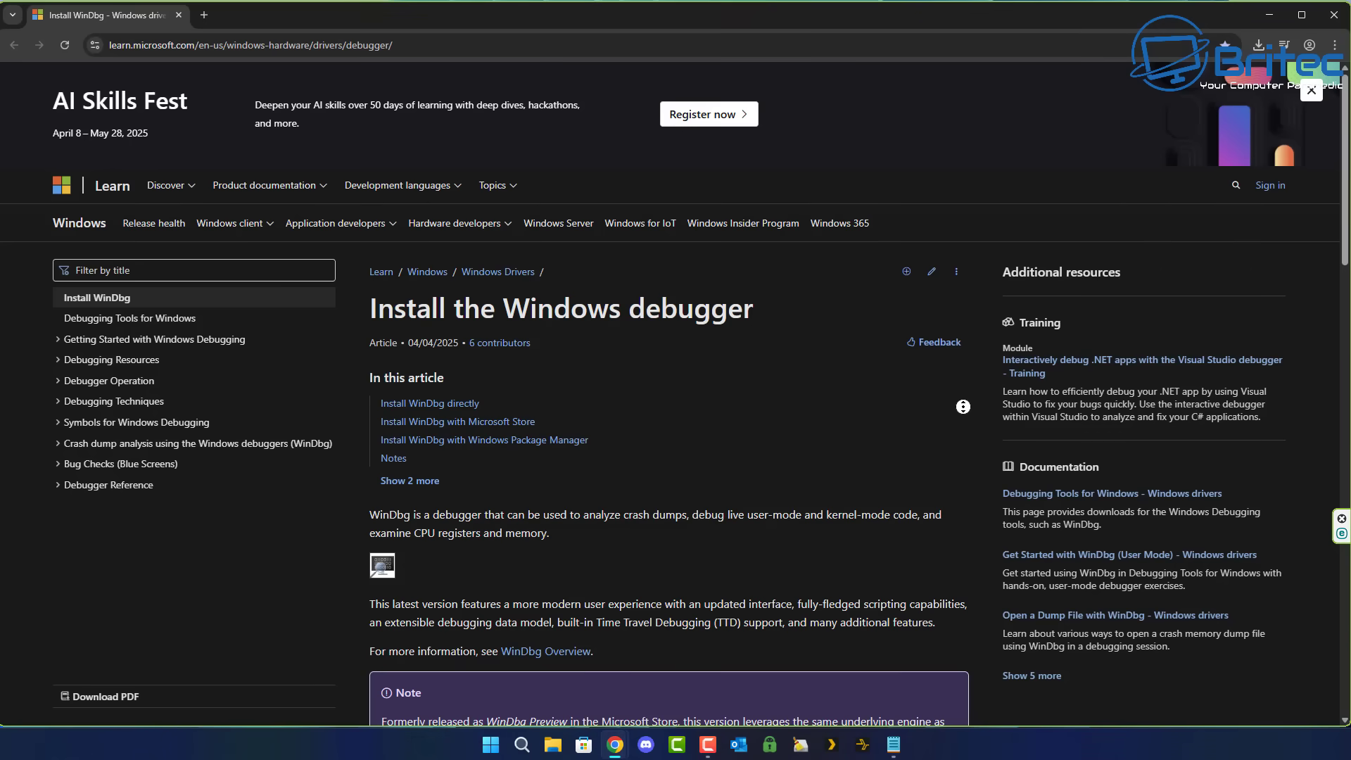
pyautogui.middleClick(963, 412)
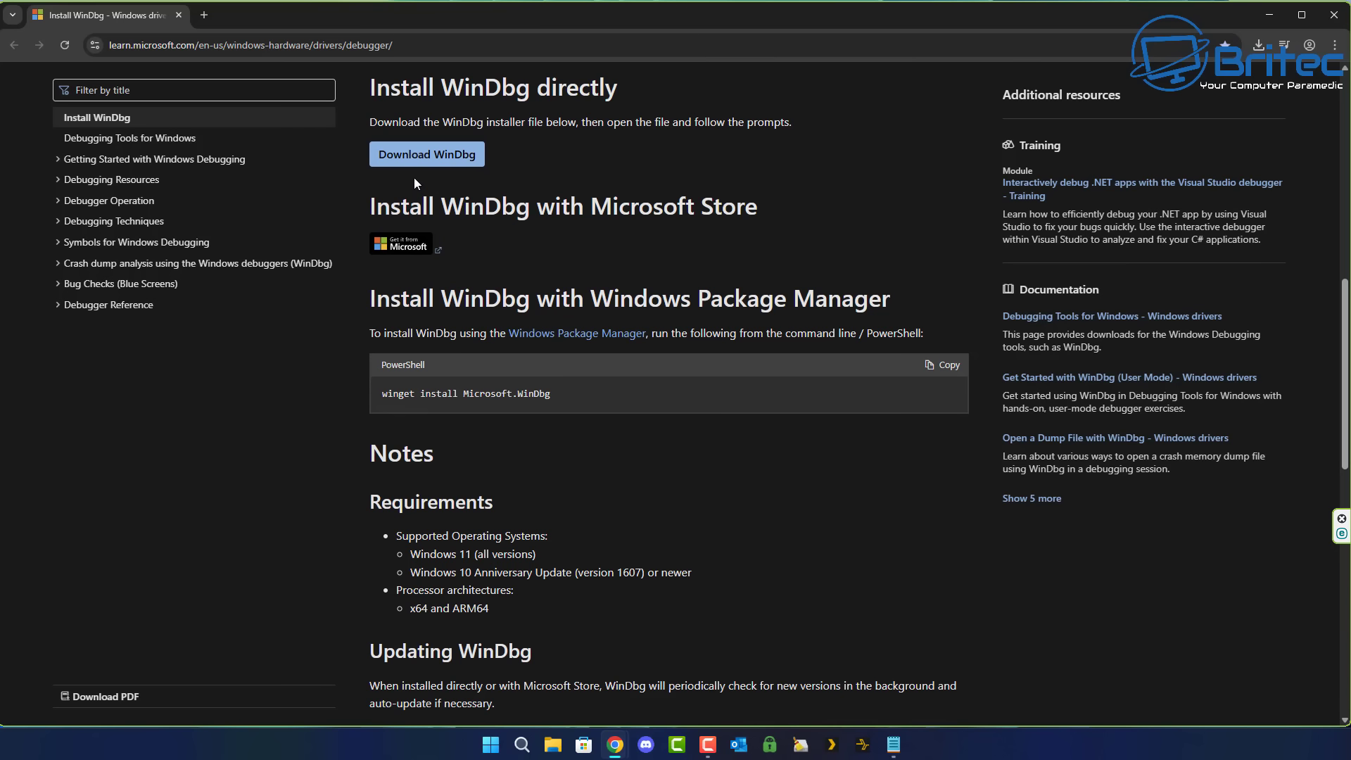
pyautogui.click(420, 156)
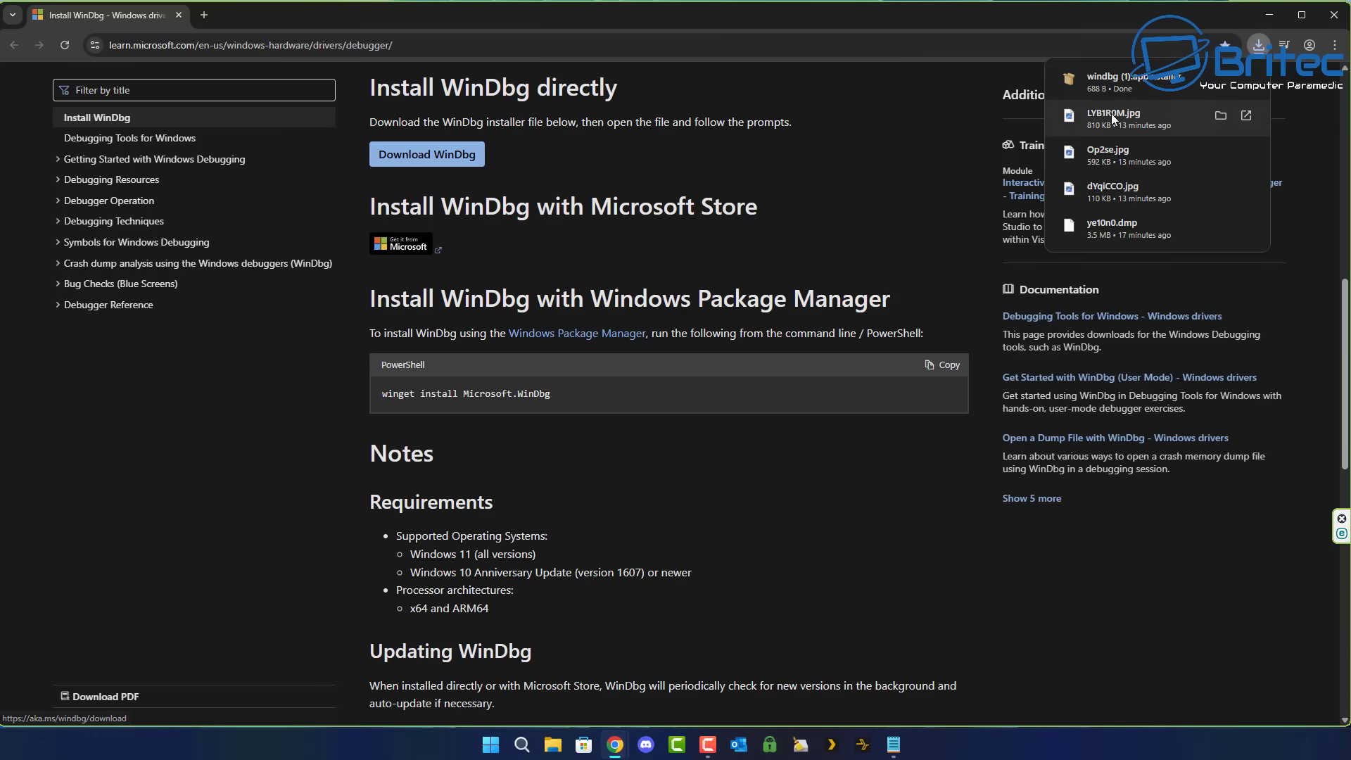
# Run the downloaded WinDbg installer and install the debugger with Launch when ready enabled.
pyautogui.click(1174, 86)
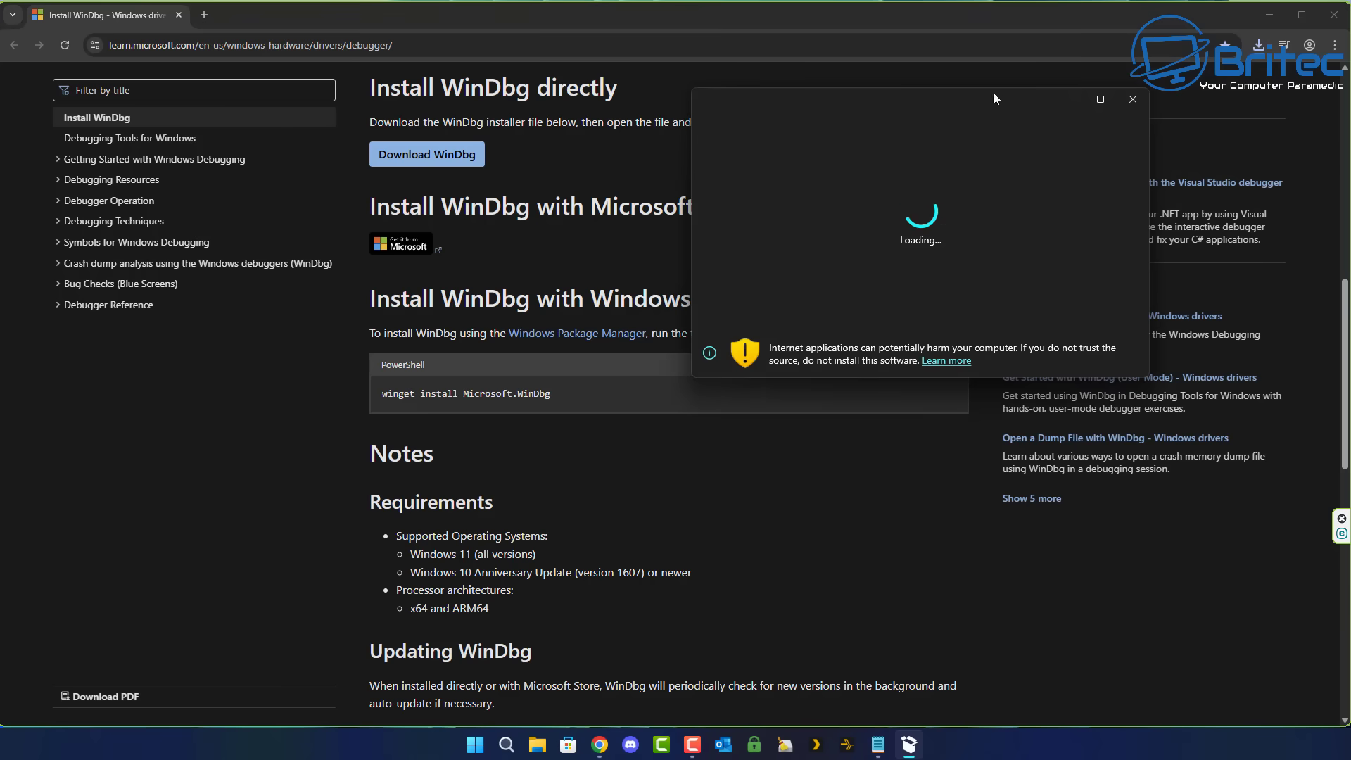
pyautogui.click(1271, 17)
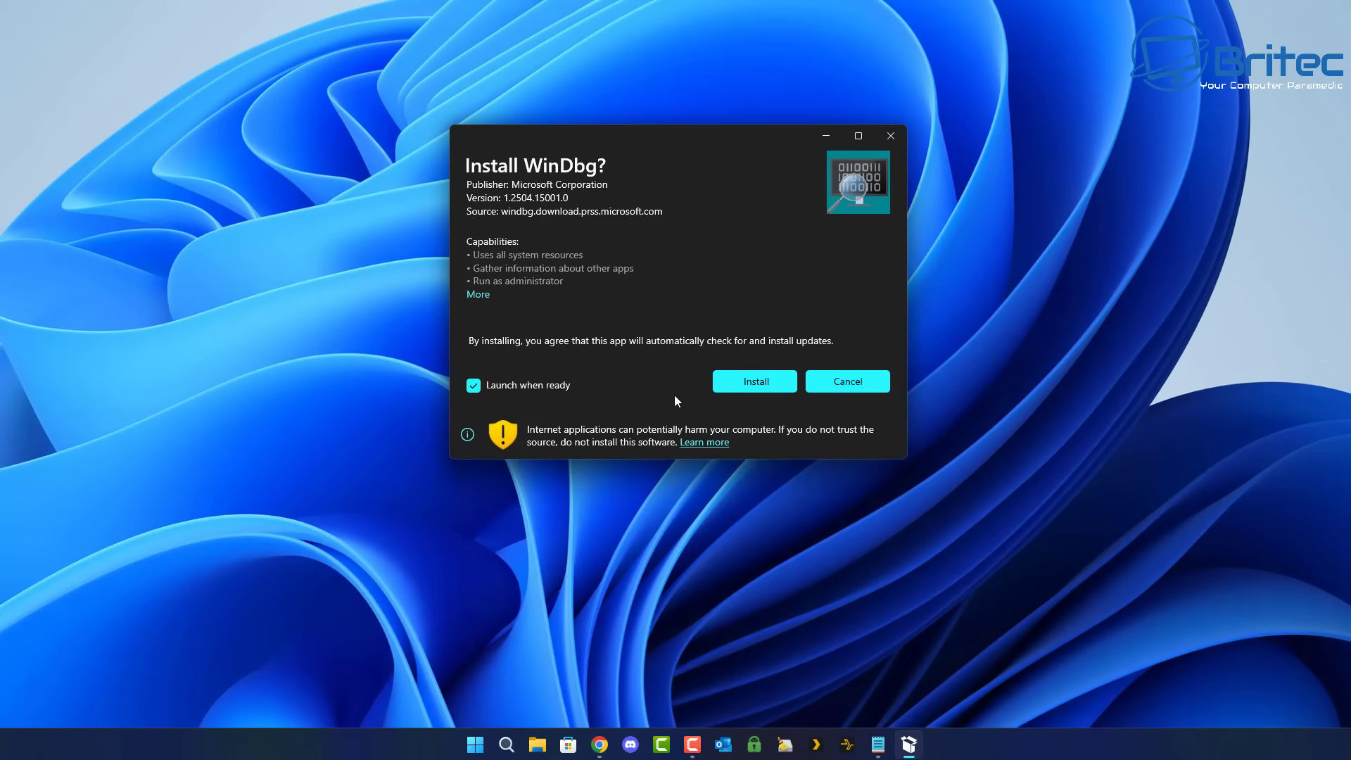
pyautogui.click(742, 382)
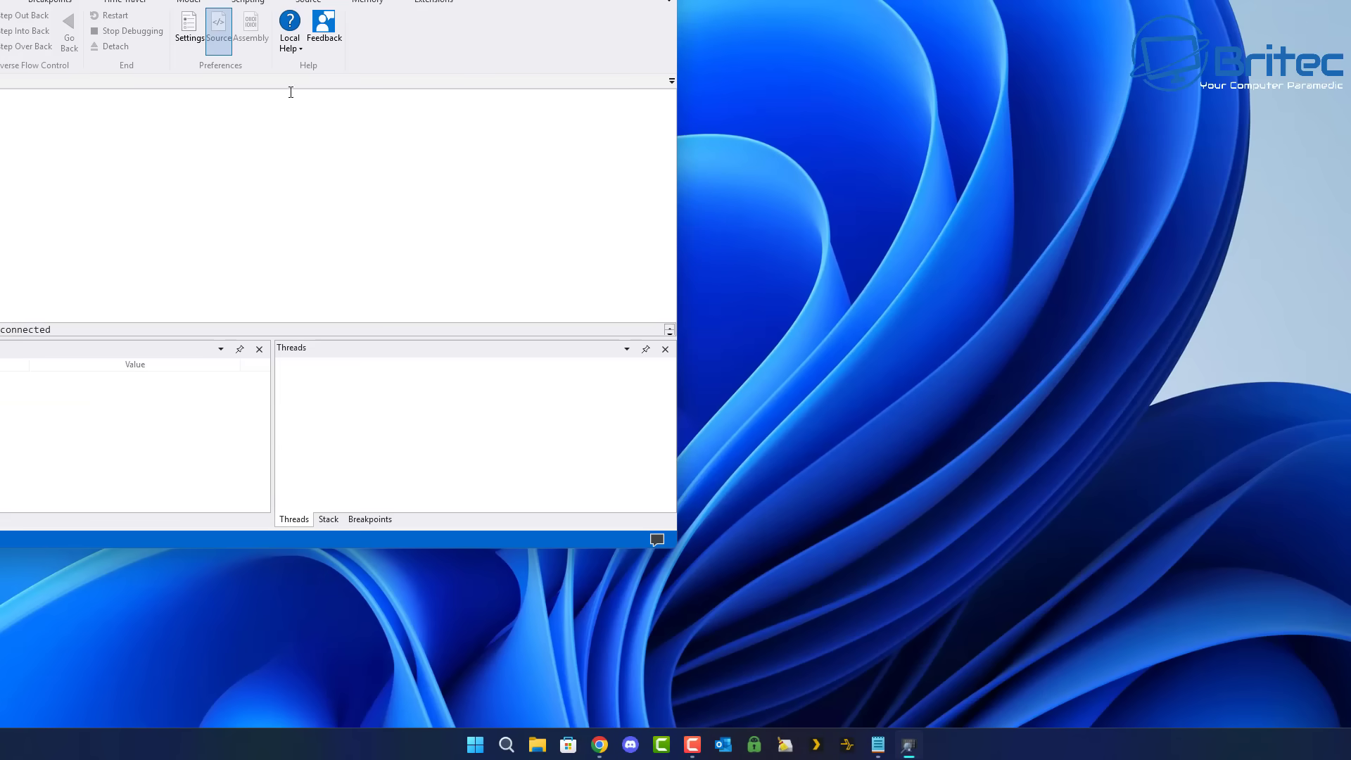
# Bring the WinDbg window fully into view and enlarge it to fill most of the desktop.
pyautogui.moveTo(118, 1); pyautogui.dragTo(468, 42)
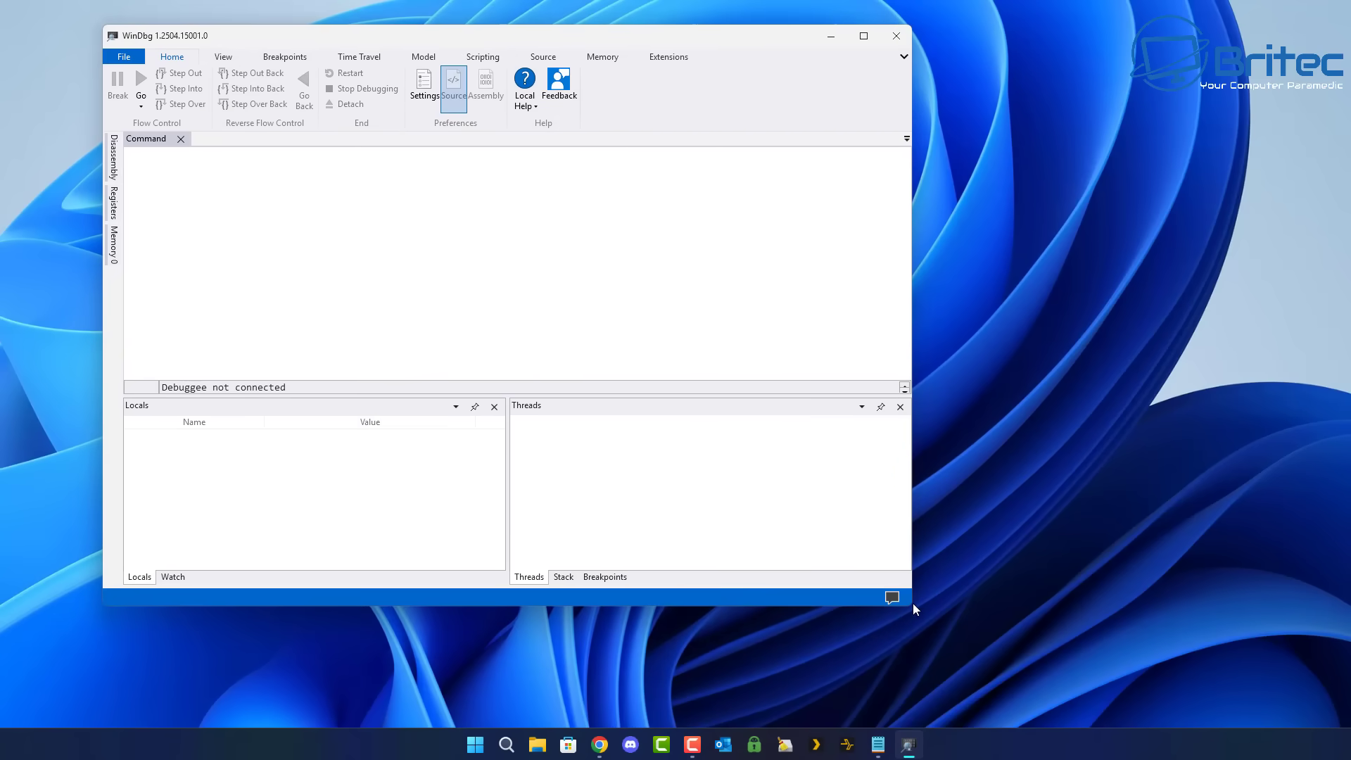
pyautogui.moveTo(912, 605); pyautogui.dragTo(1283, 710)
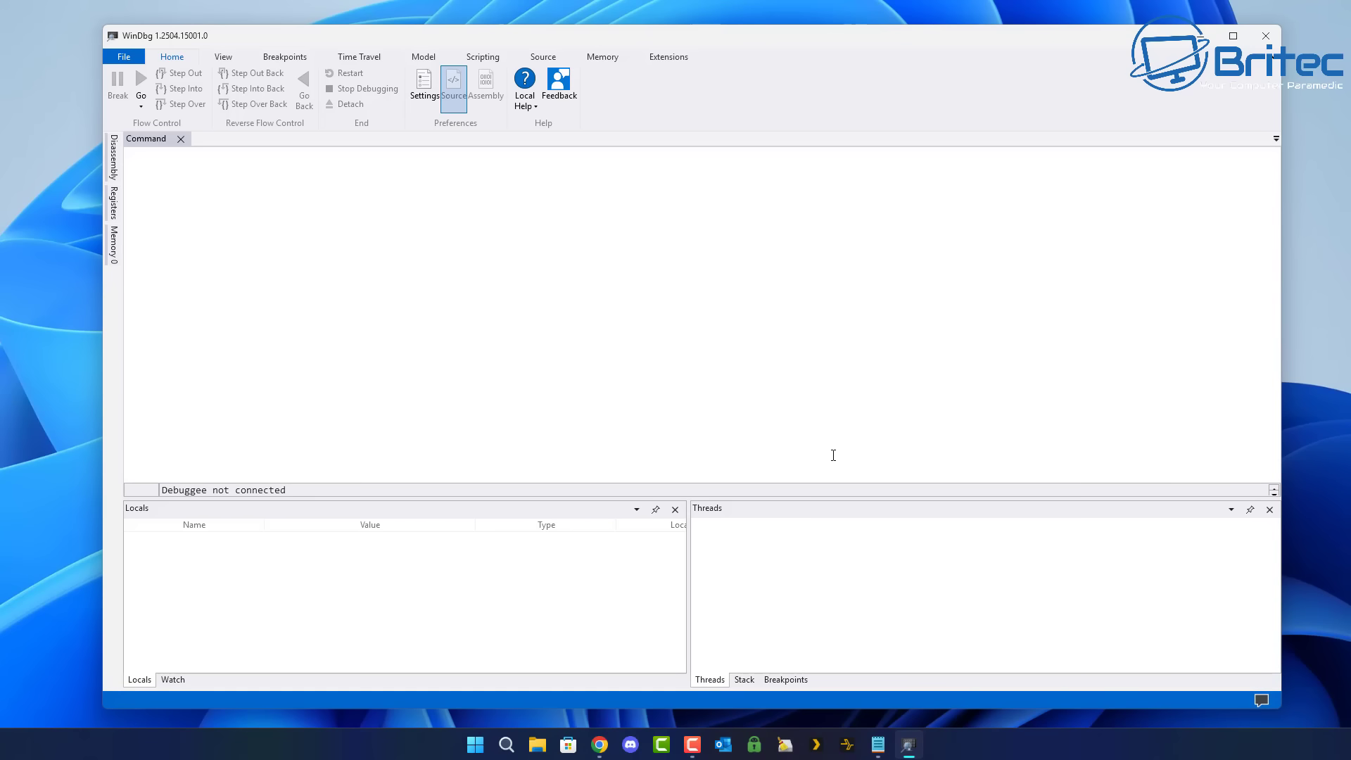
pyautogui.click(796, 359)
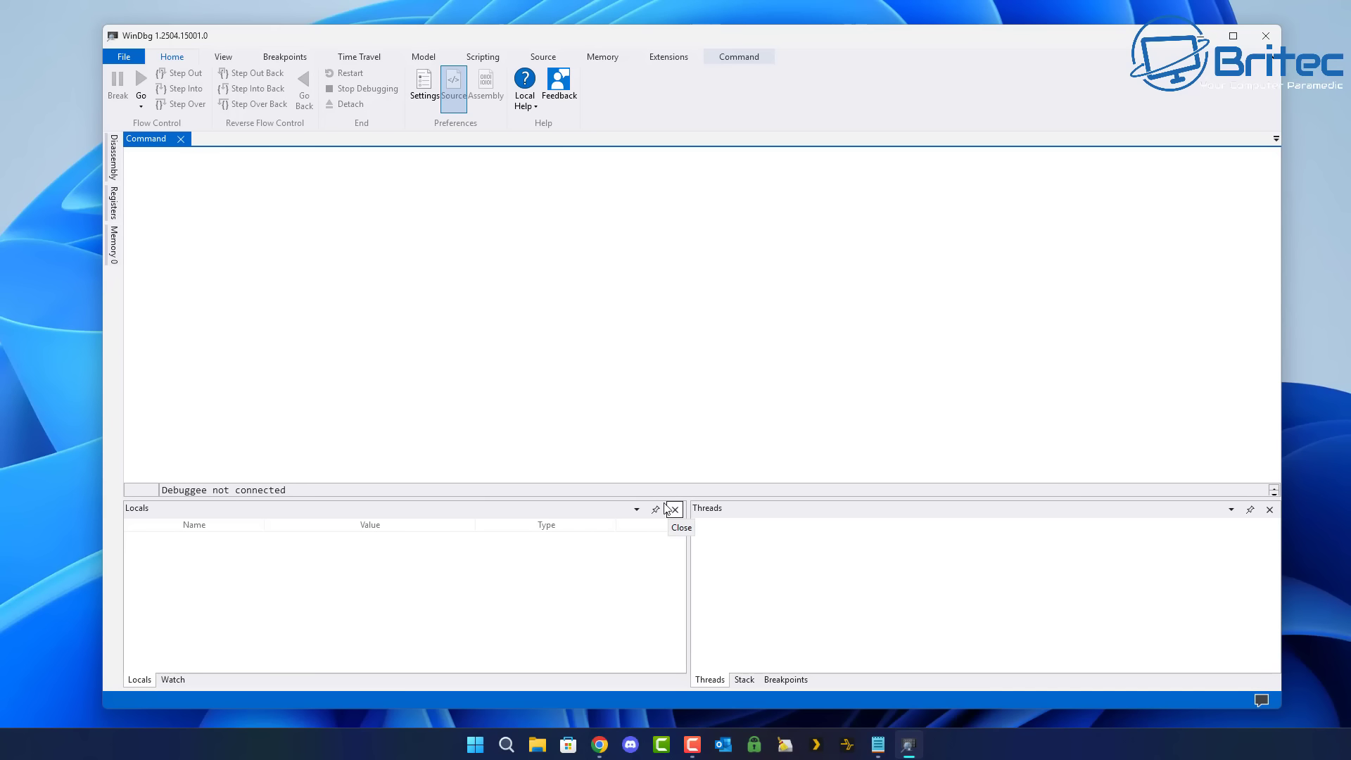
# Start debugging from a dump file and check the target architecture choices, keeping Autodetect.
pyautogui.click(123, 59)
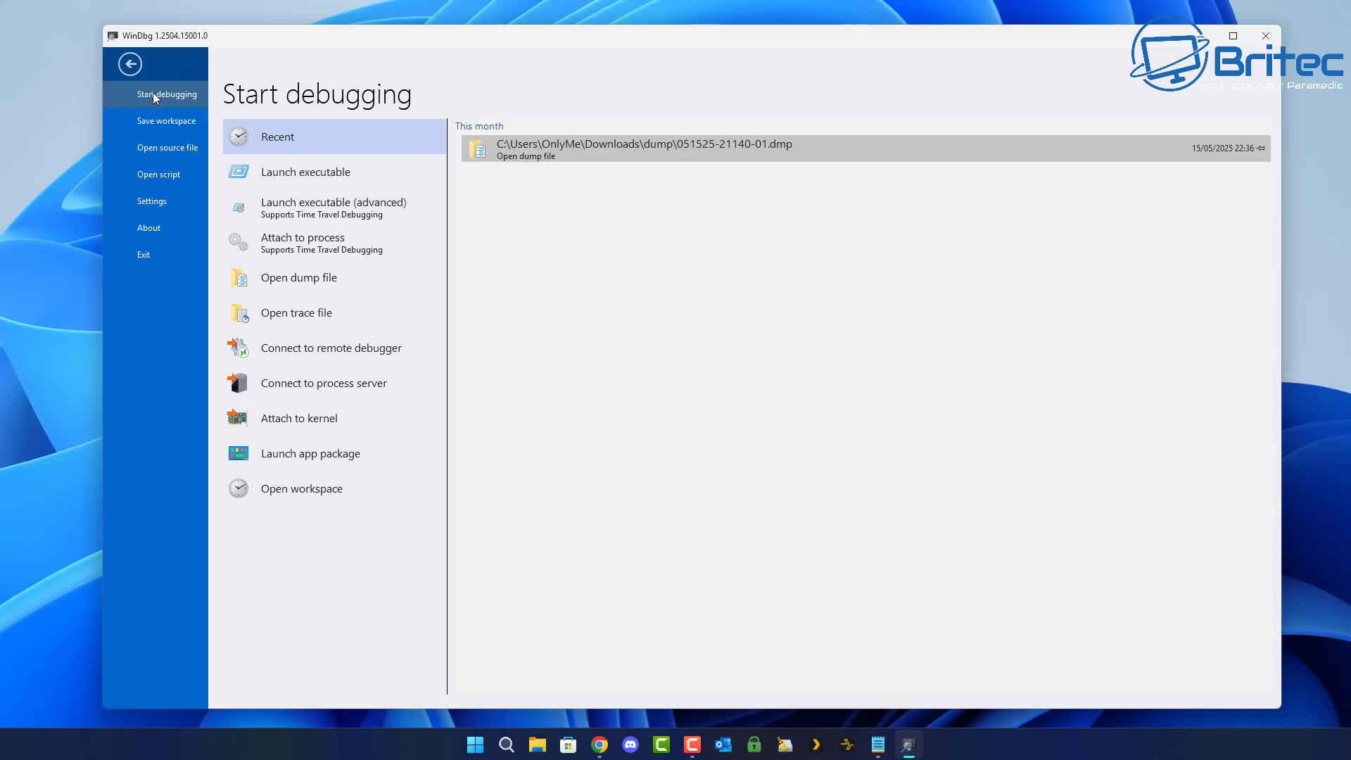
pyautogui.click(315, 284)
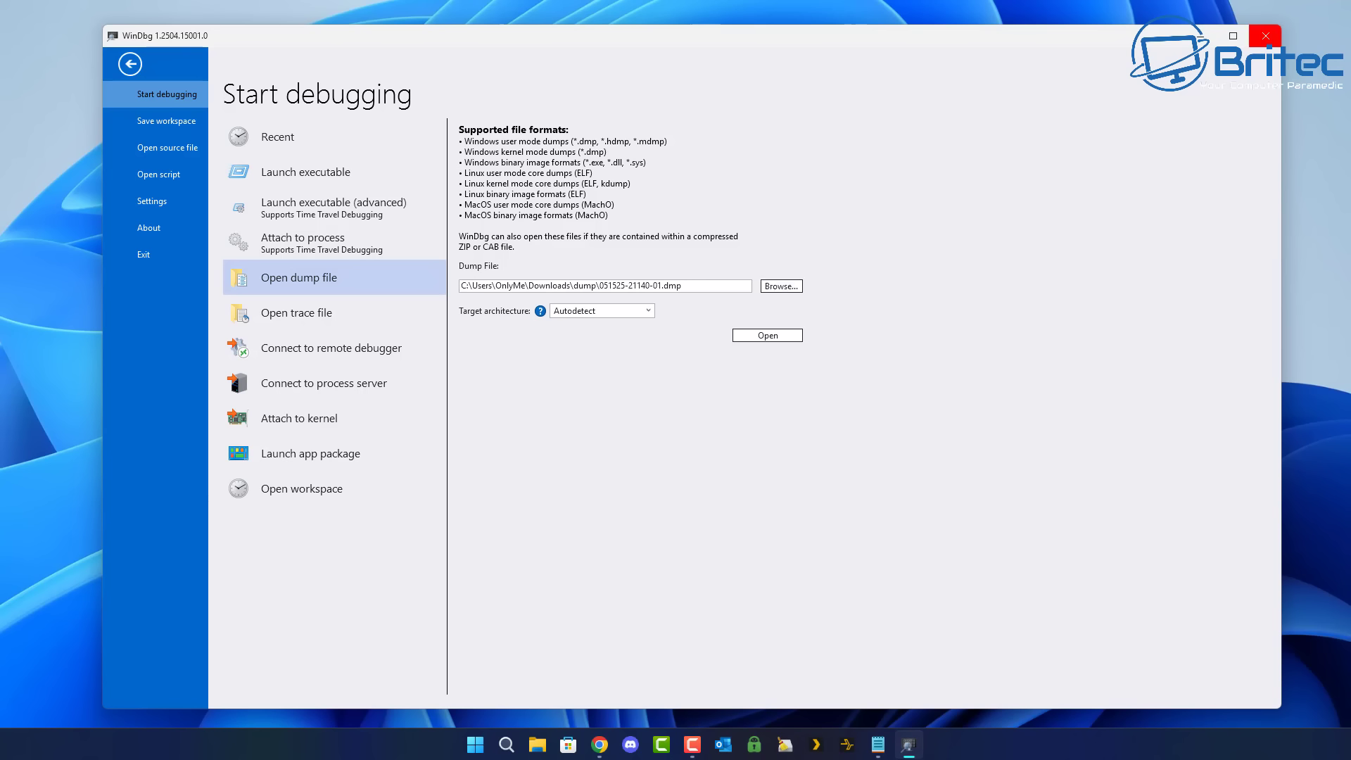
pyautogui.moveTo(704, 35); pyautogui.dragTo(704, 93)
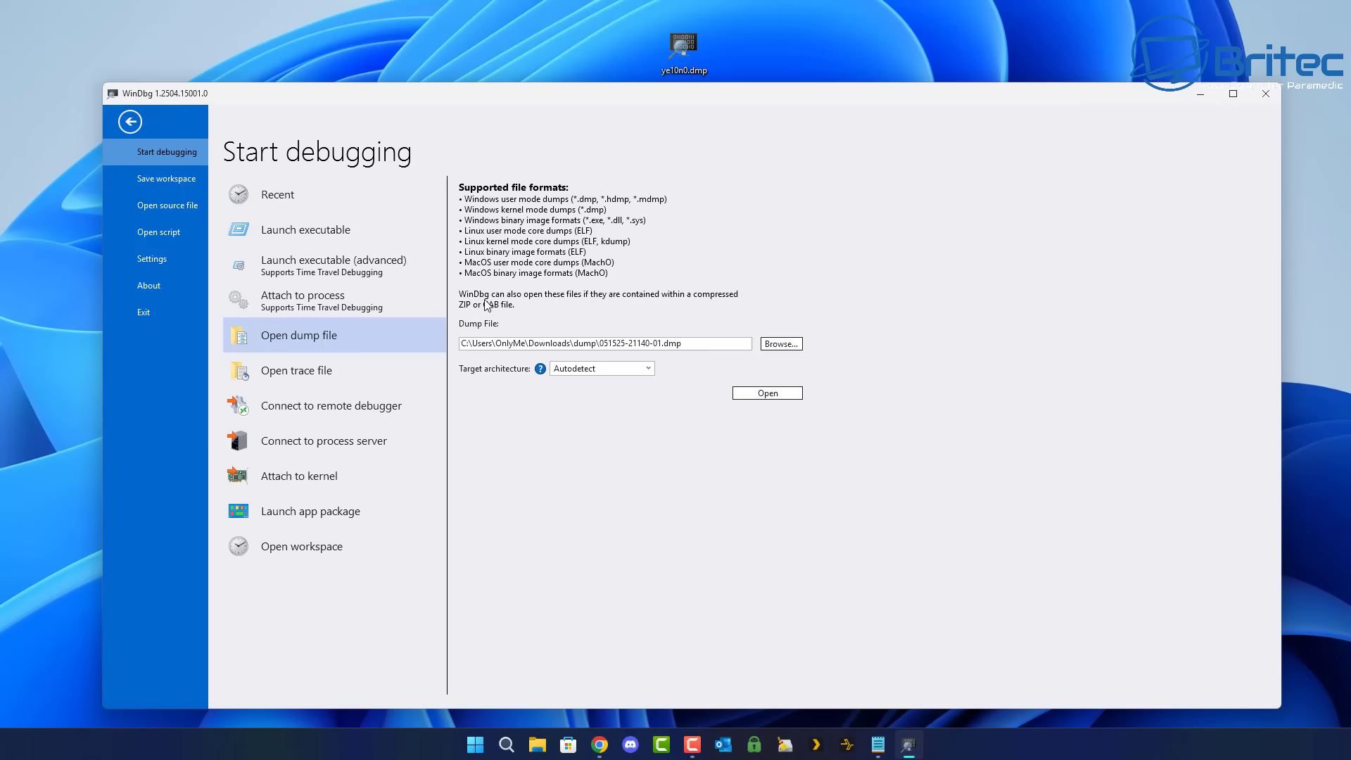
pyautogui.click(646, 371)
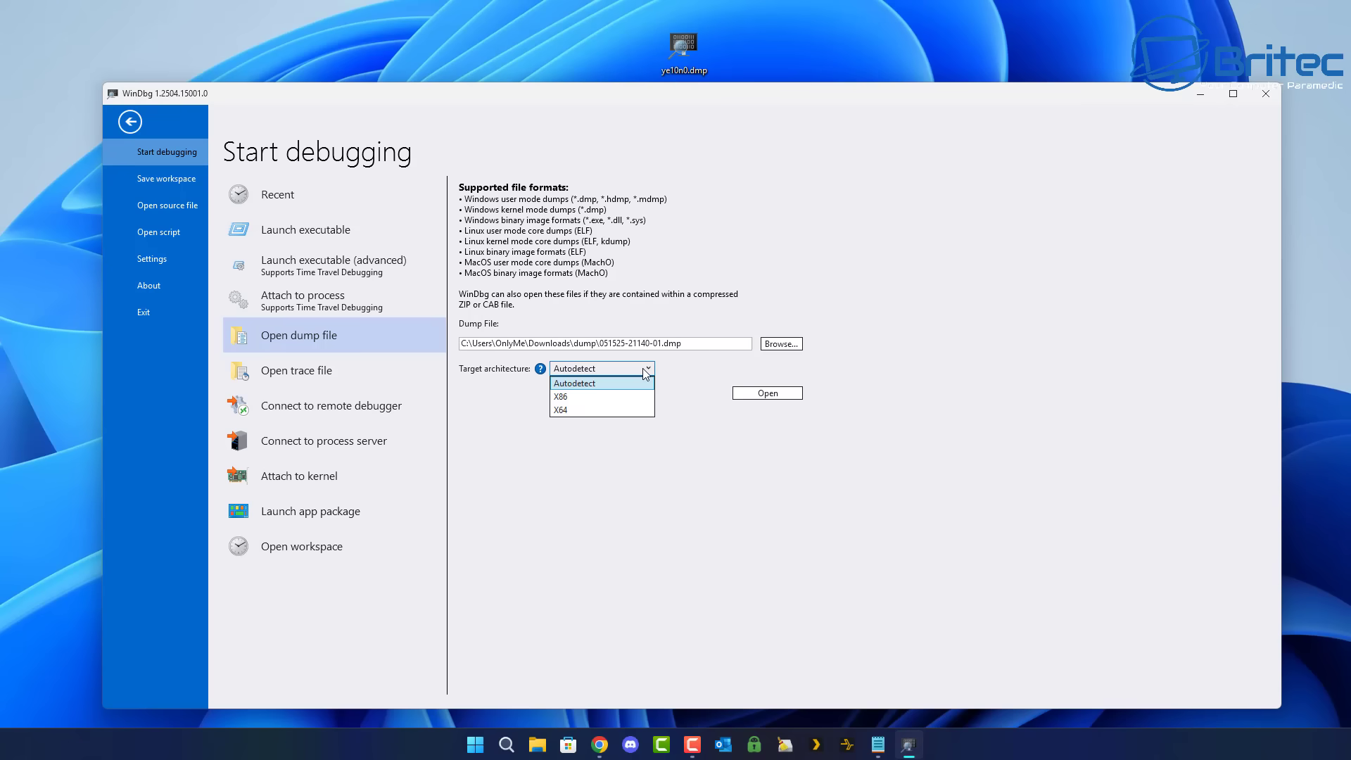
pyautogui.click(690, 366)
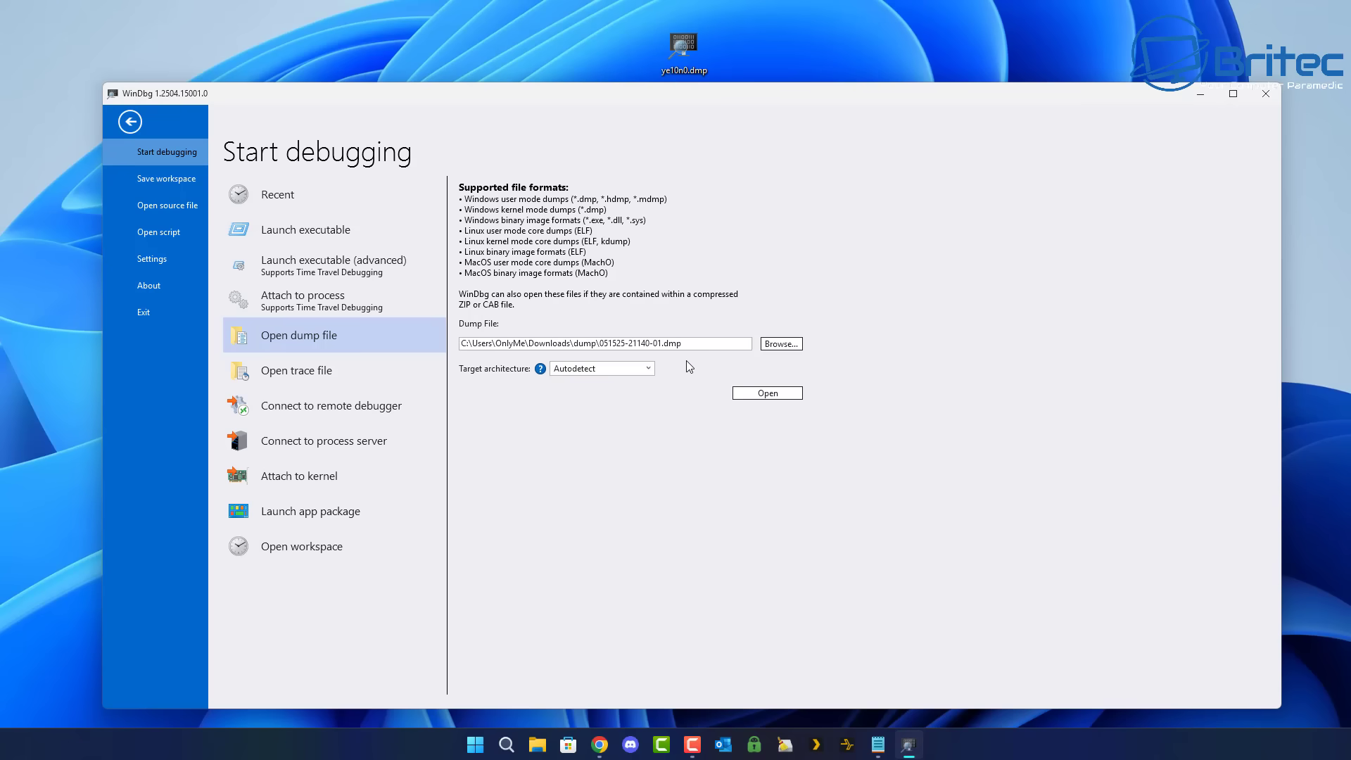
# Choose ye10n0.dmp from the Desktop as the dump file and open it in the debugger.
pyautogui.click(781, 344)
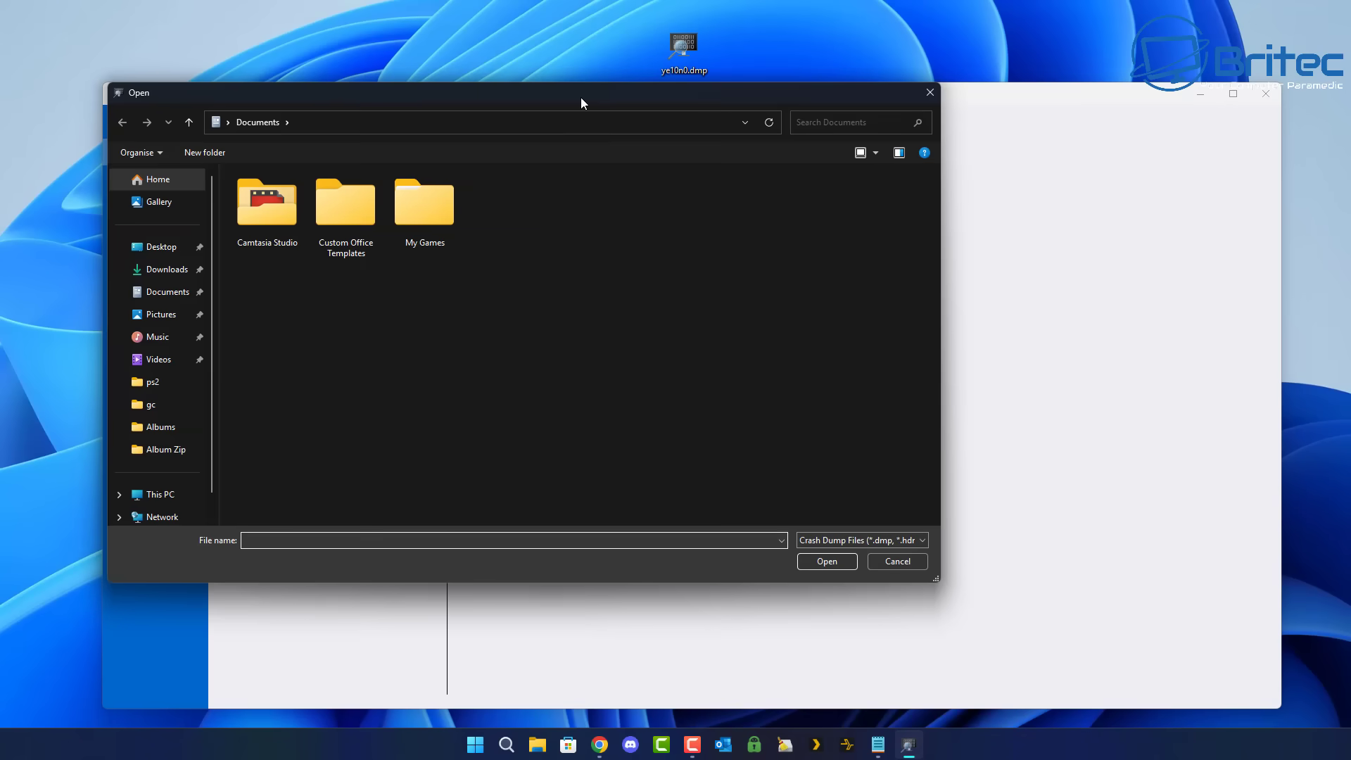
pyautogui.moveTo(581, 97); pyautogui.dragTo(728, 128)
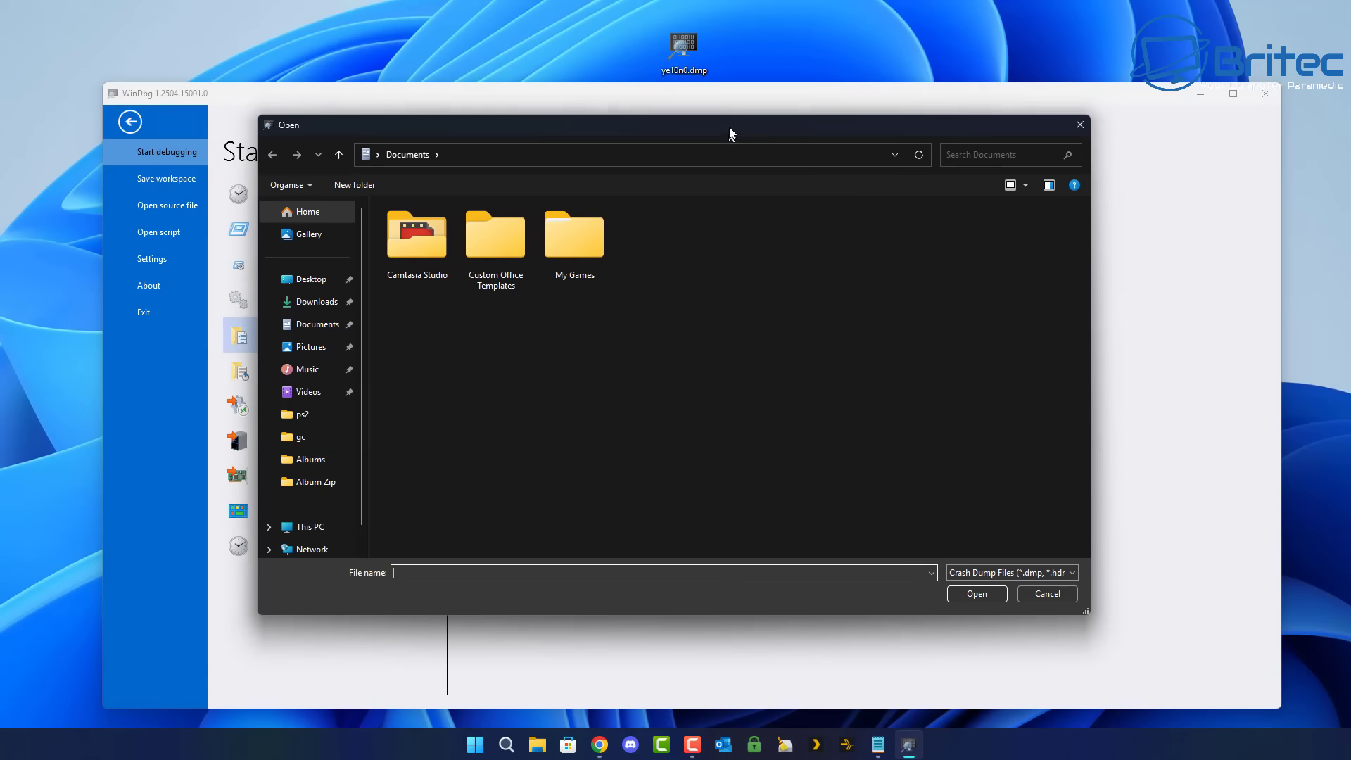
pyautogui.click(322, 278)
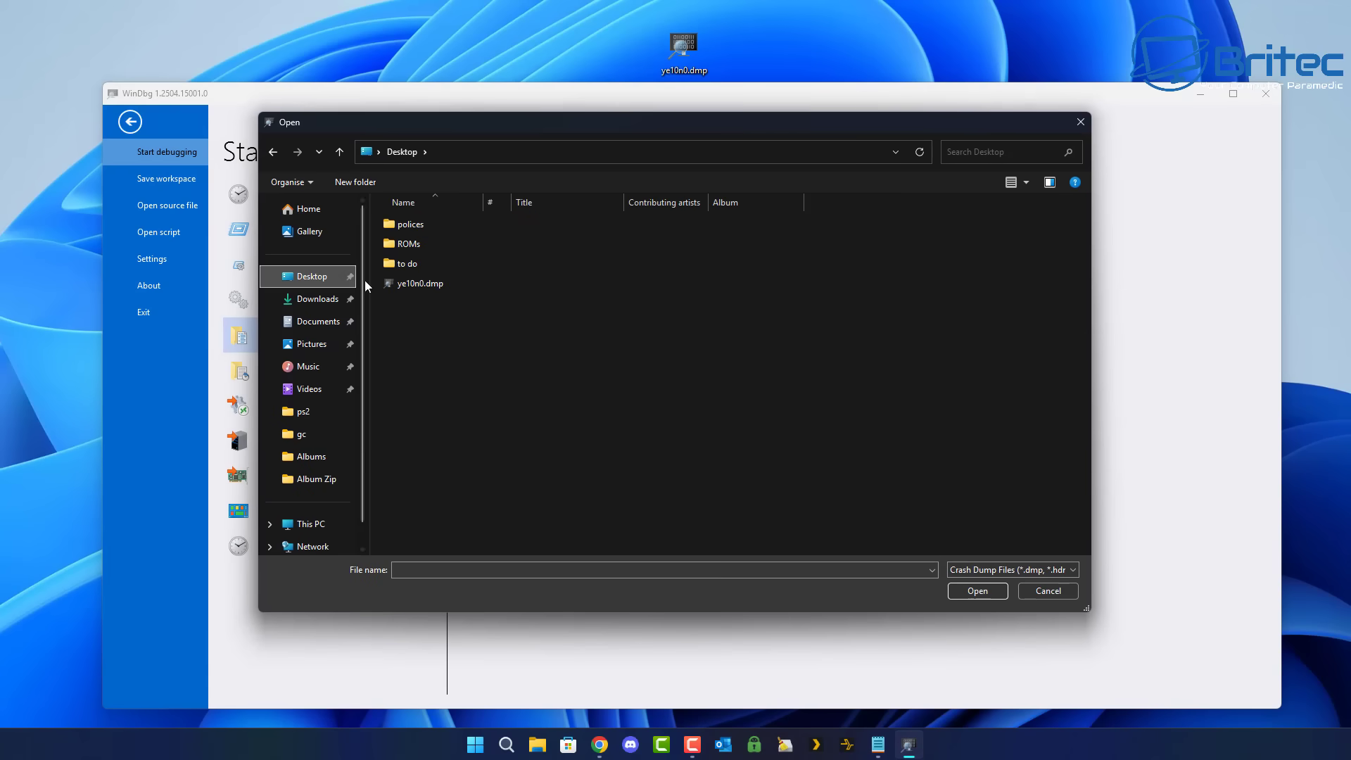
pyautogui.click(419, 289)
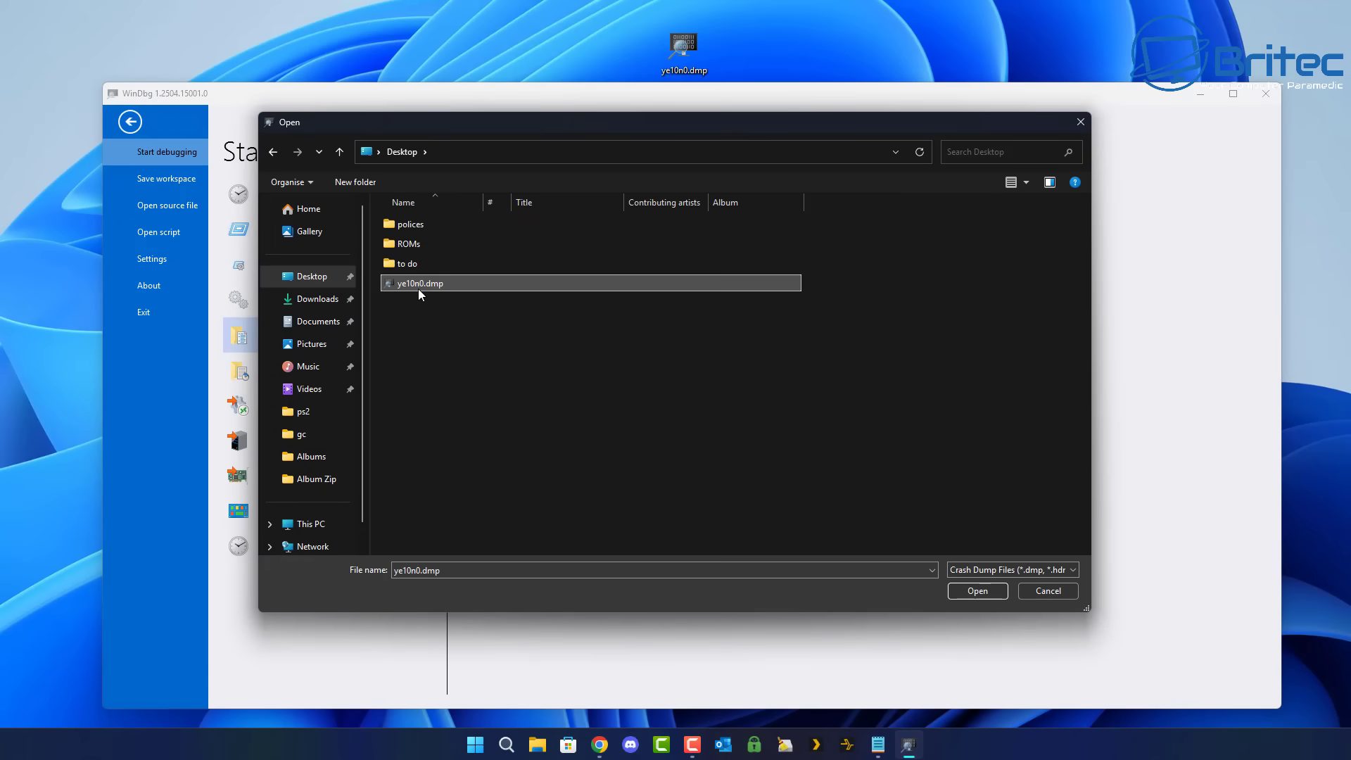
pyautogui.click(978, 591)
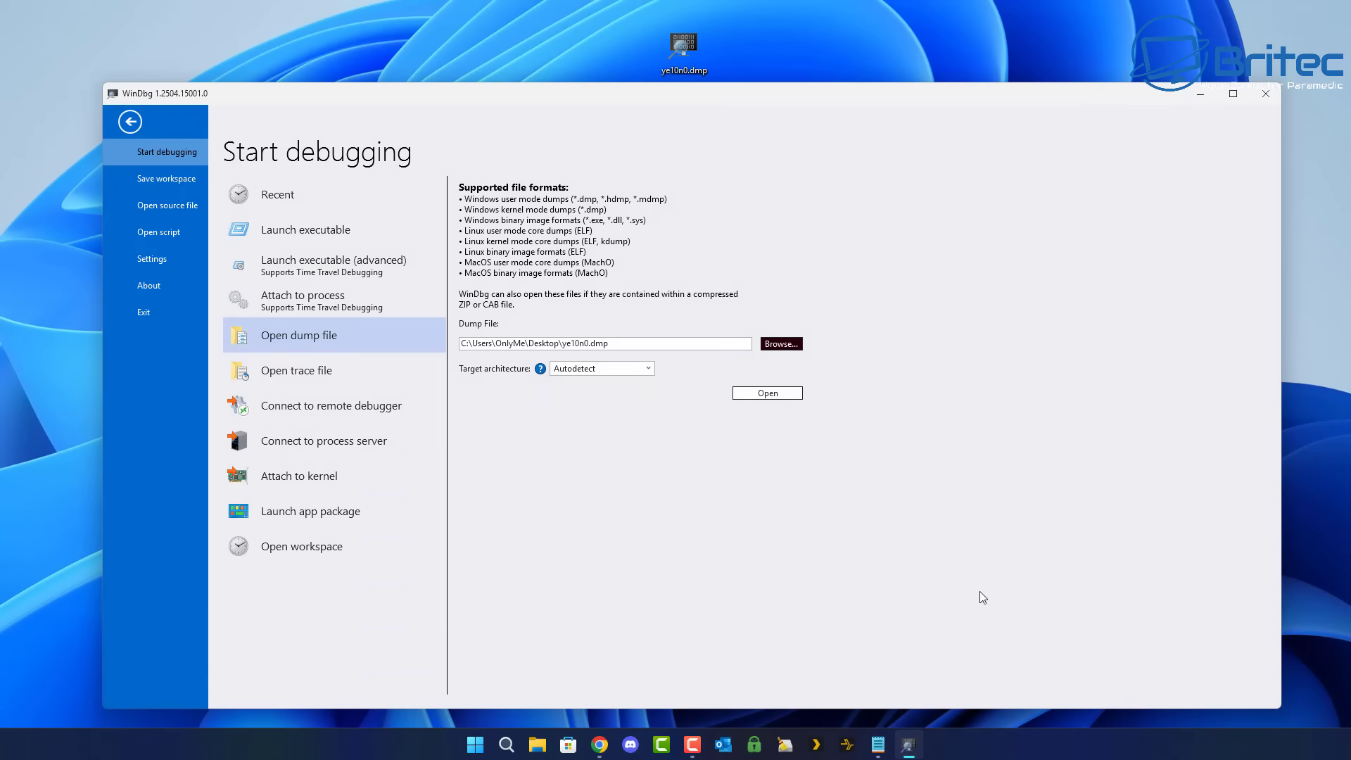
pyautogui.click(774, 394)
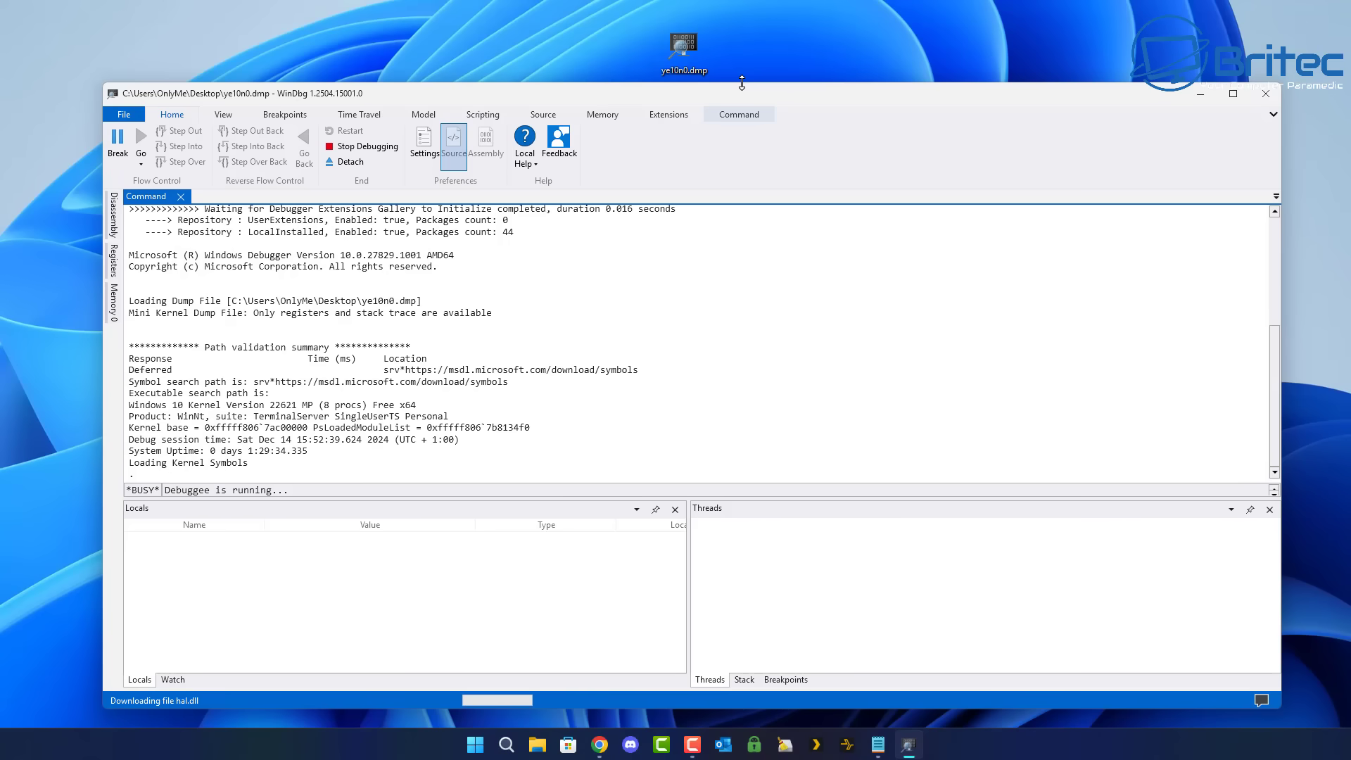
# Run !analyze -v on the loaded dump and highlight the image name and failure bucket ID in the output.
pyautogui.moveTo(742, 83); pyautogui.dragTo(746, 26)
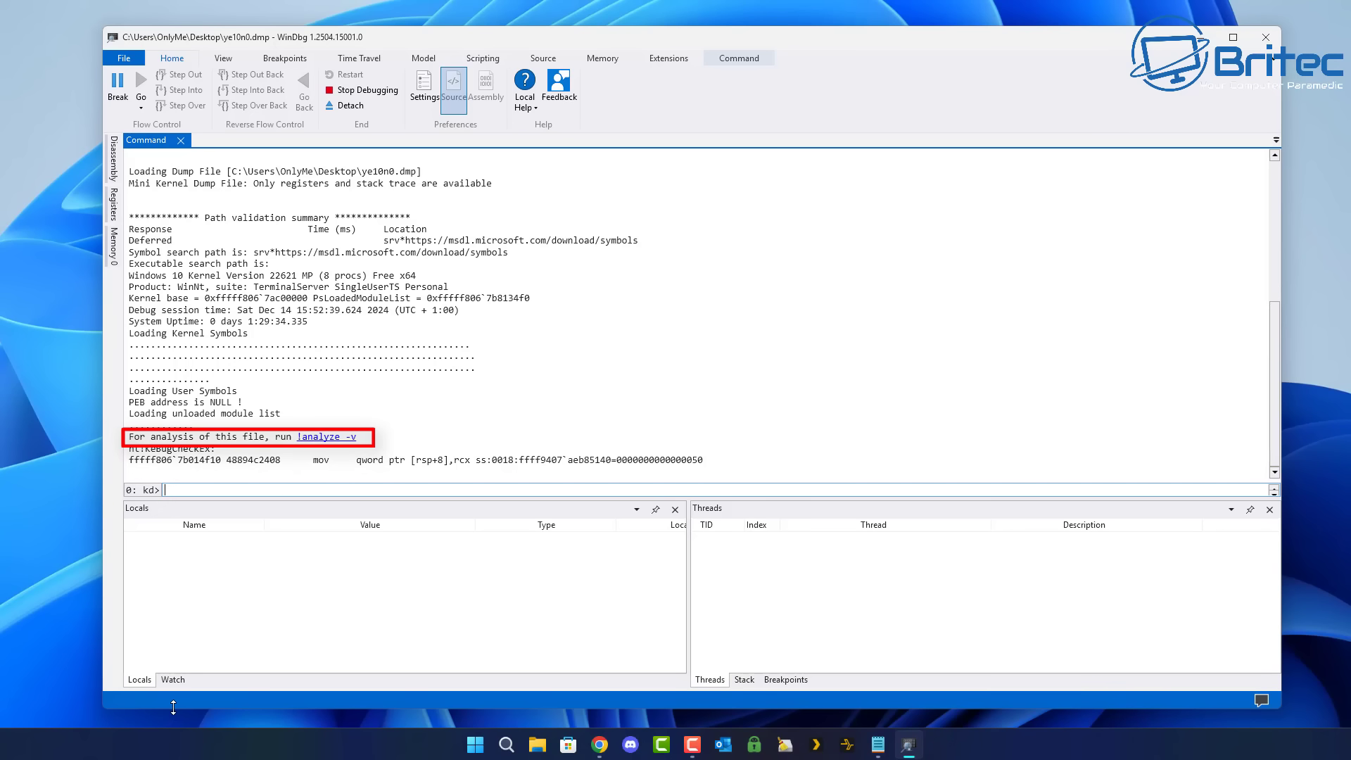
pyautogui.click(323, 438)
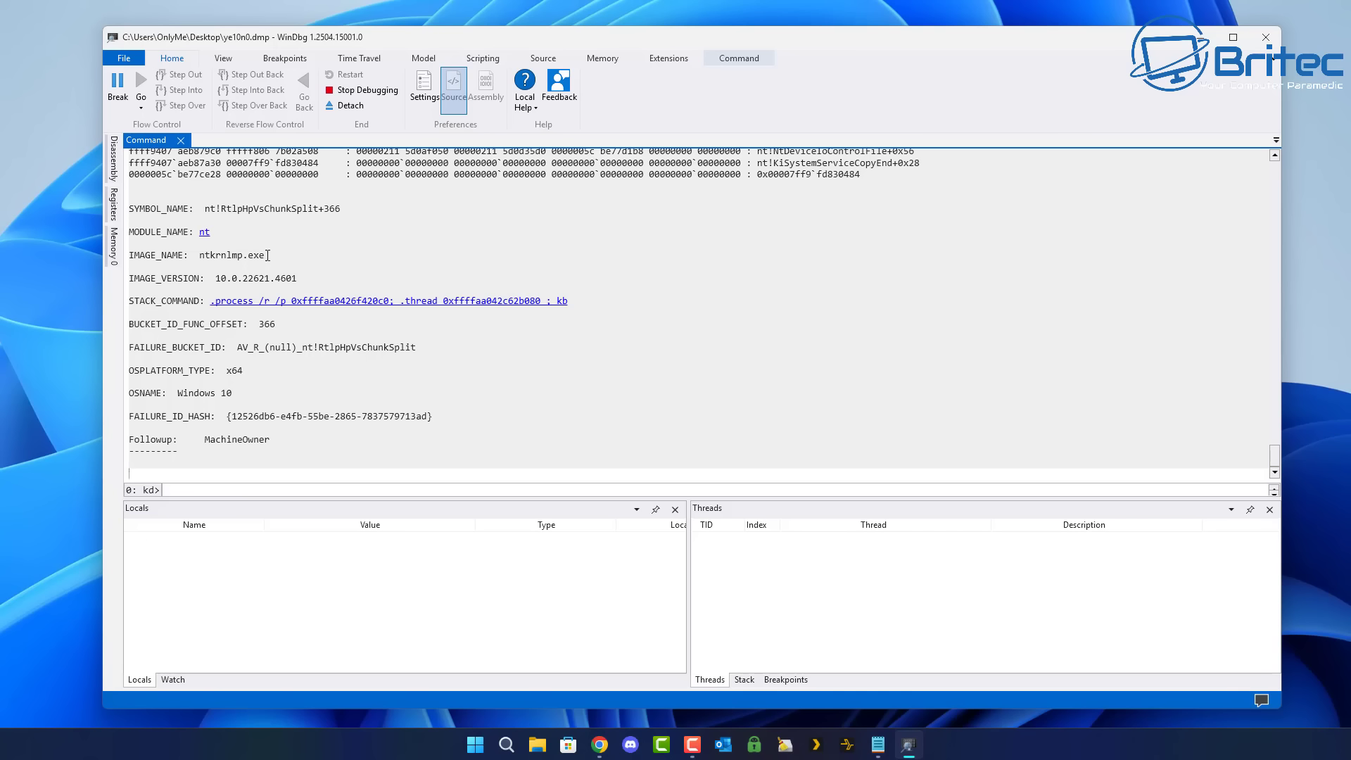
pyautogui.moveTo(265, 256); pyautogui.dragTo(200, 257)
pyautogui.moveTo(444, 347); pyautogui.dragTo(134, 351)
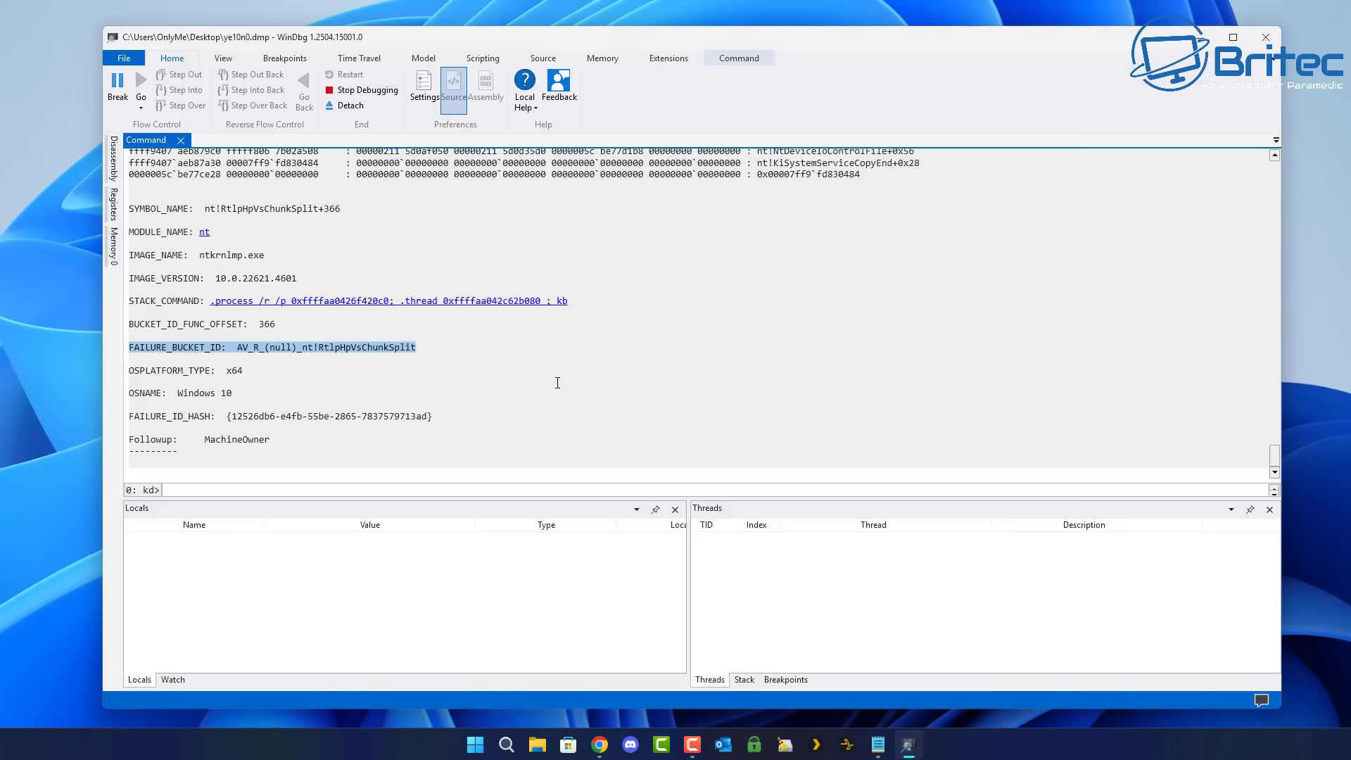
# Examine the stack text, process name, faulting thread and bugcheck parameters in the analysis output.
pyautogui.scroll(9, 596, 397)
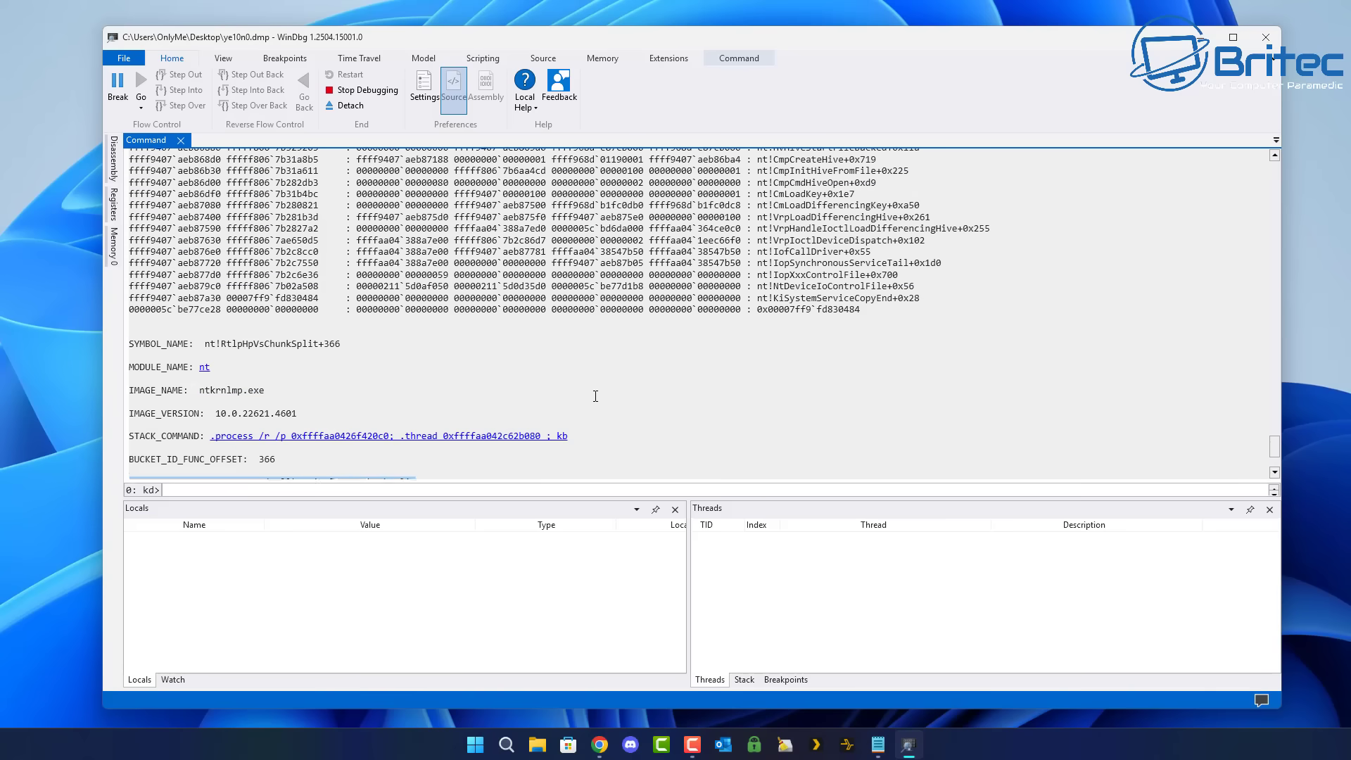
pyautogui.scroll(12, 596, 397)
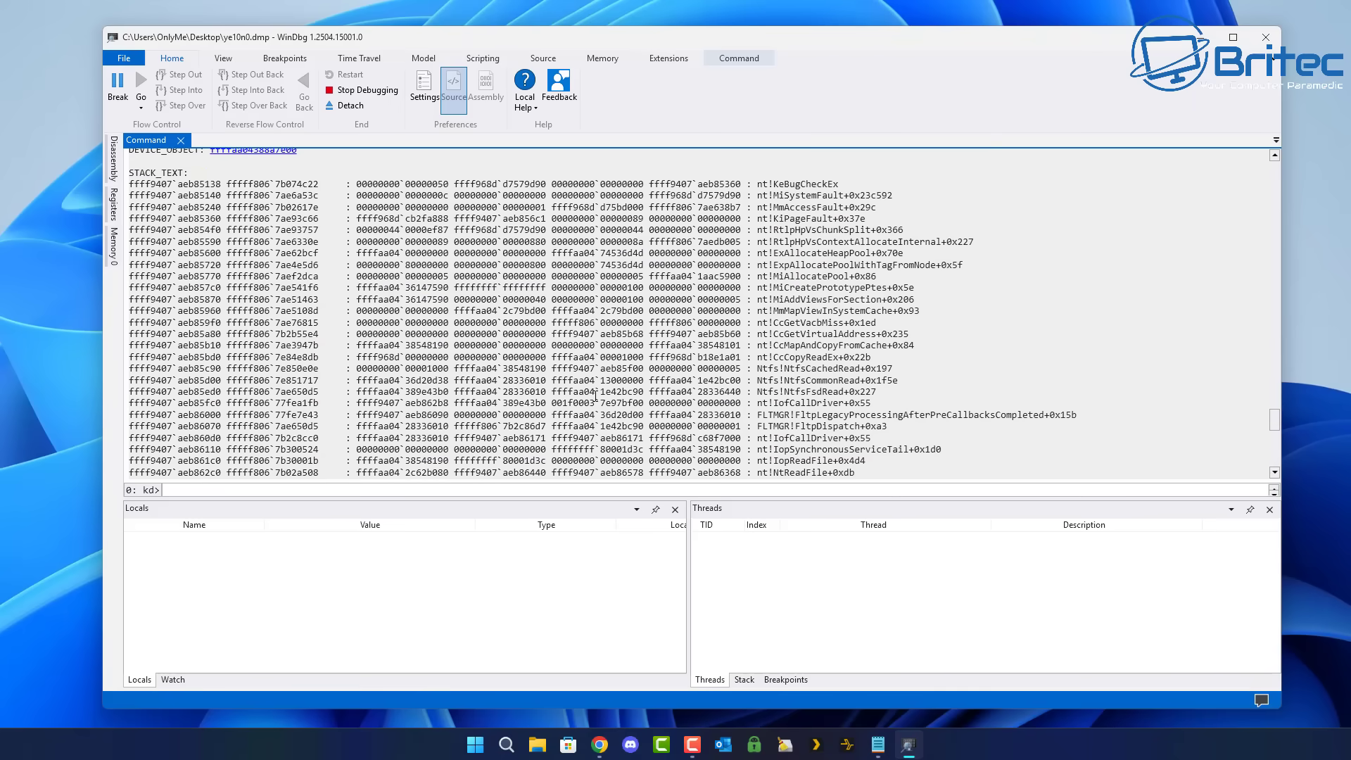
pyautogui.scroll(3, 595, 397)
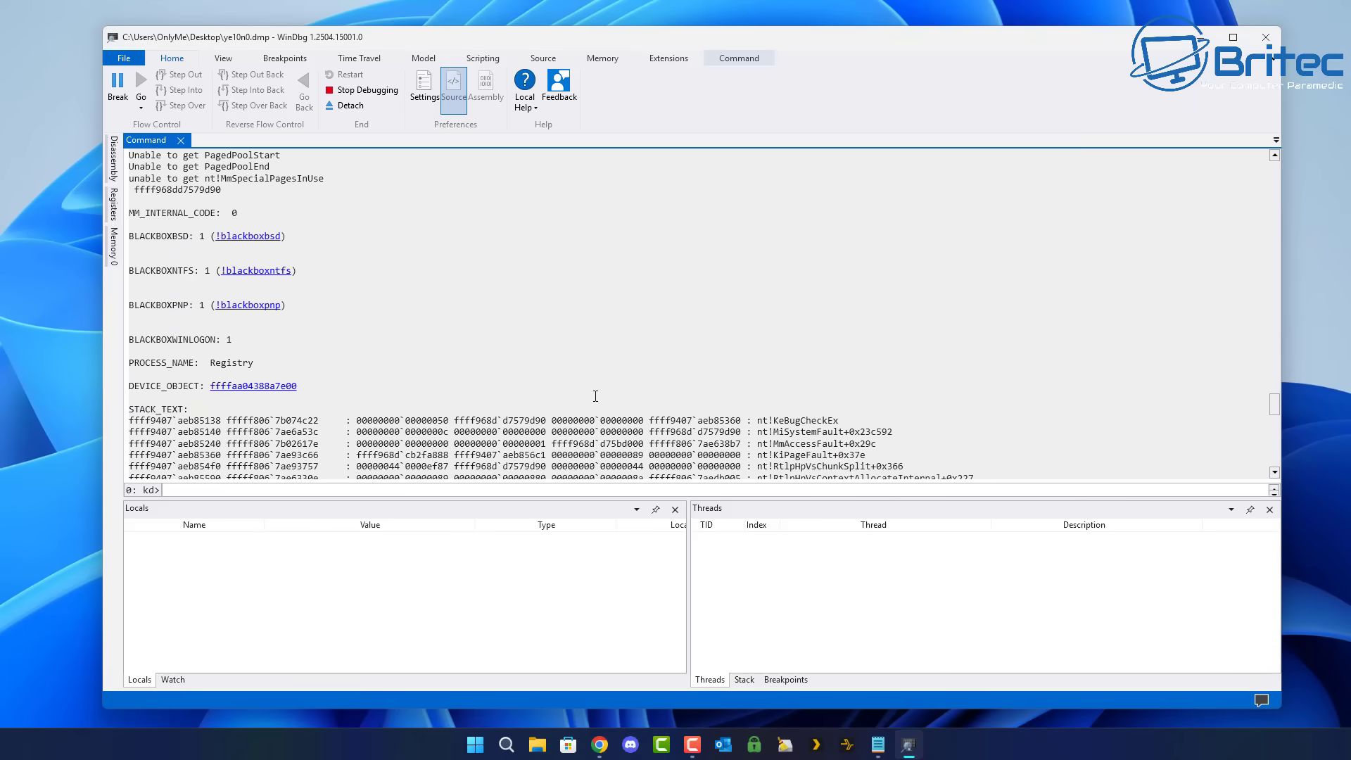
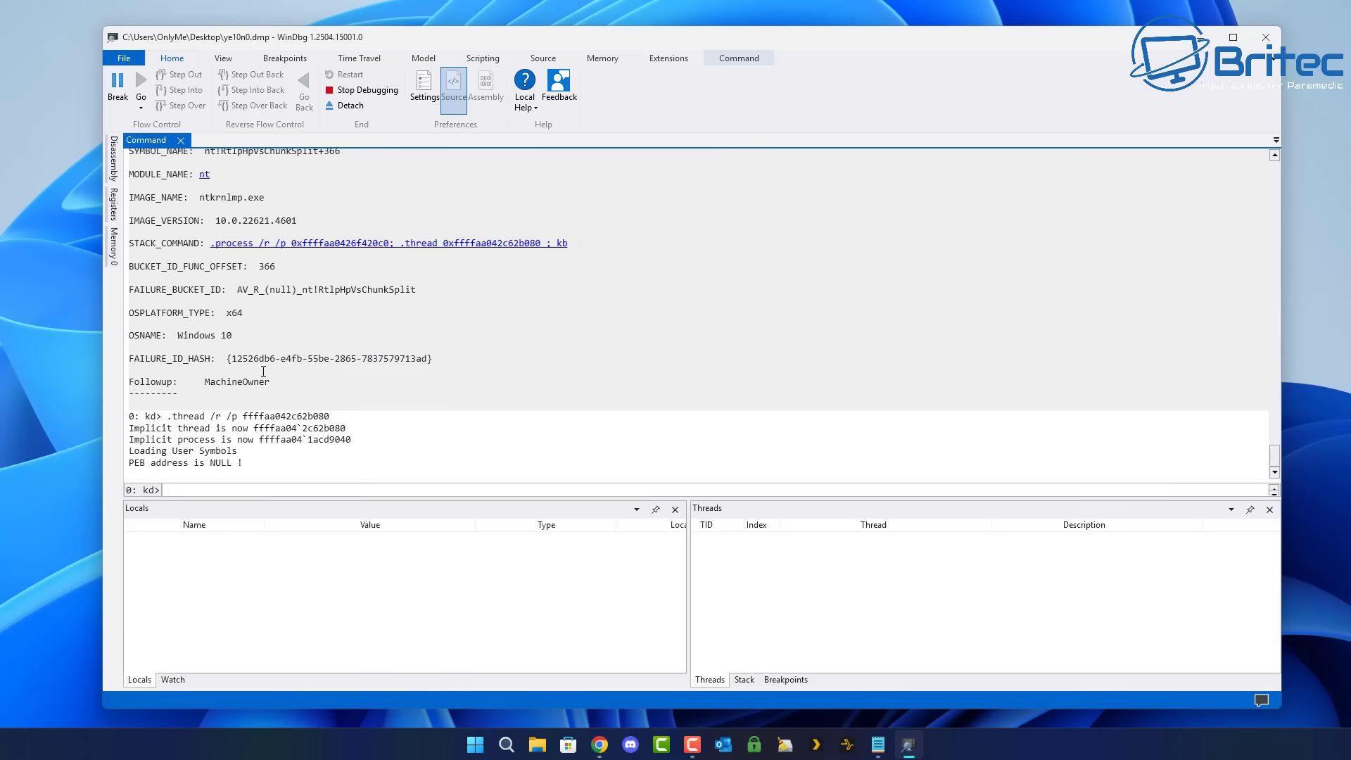
pyautogui.scroll(3, 264, 371)
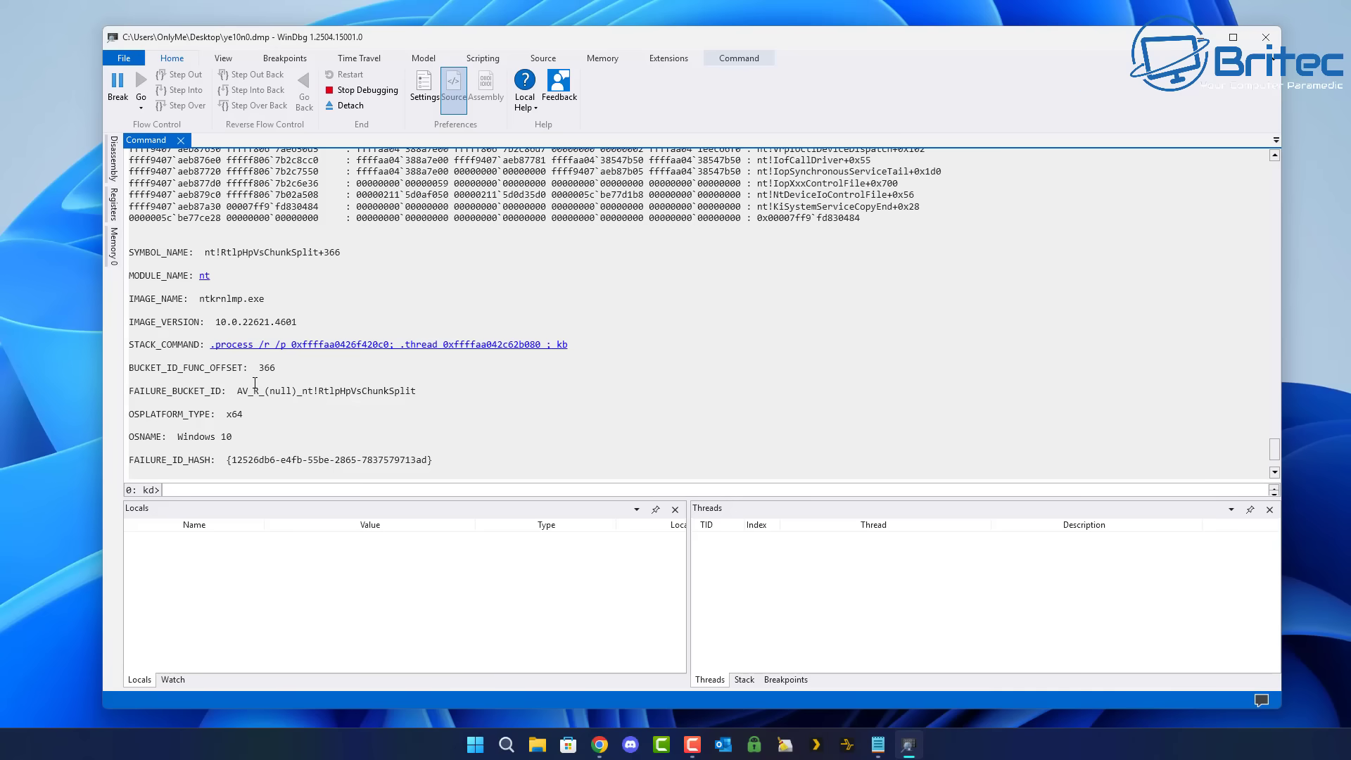
pyautogui.scroll(15, 255, 382)
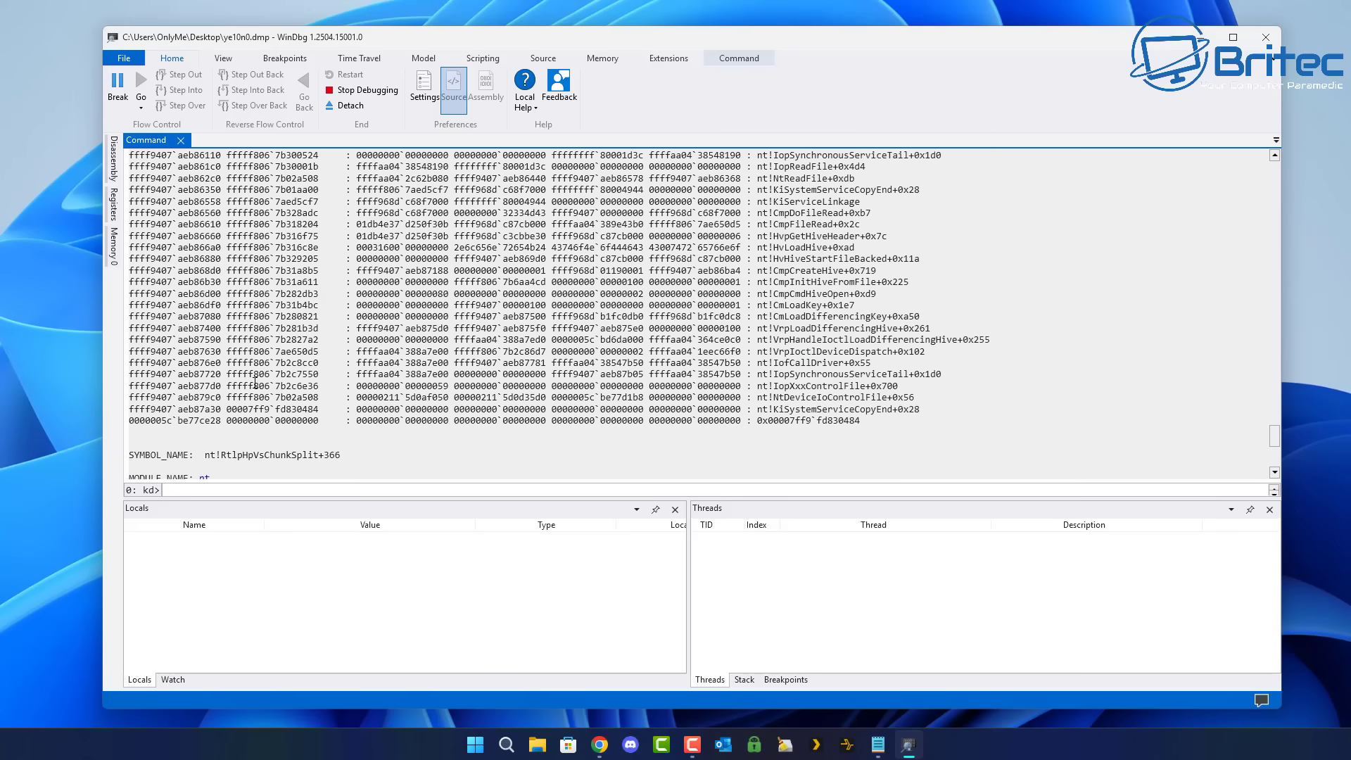
pyautogui.scroll(6, 255, 373)
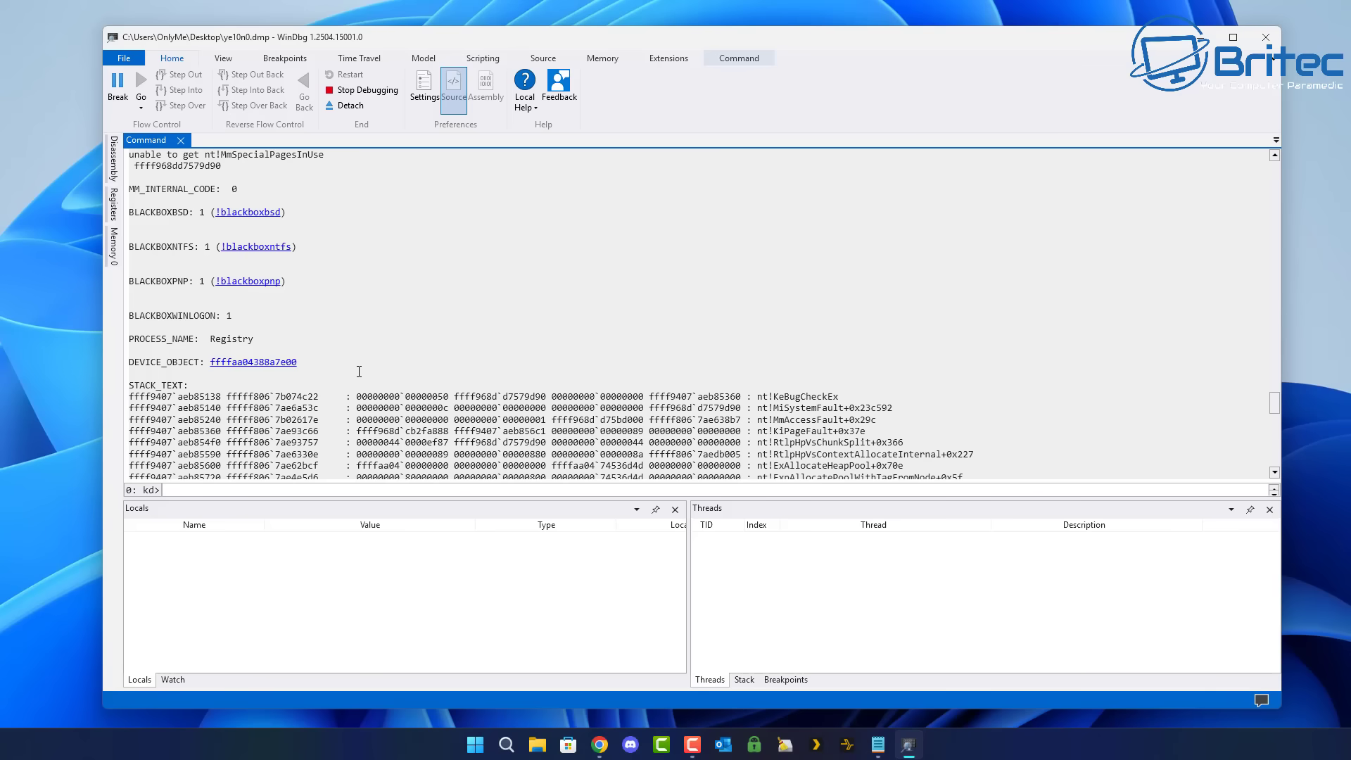
pyautogui.scroll(6, 359, 371)
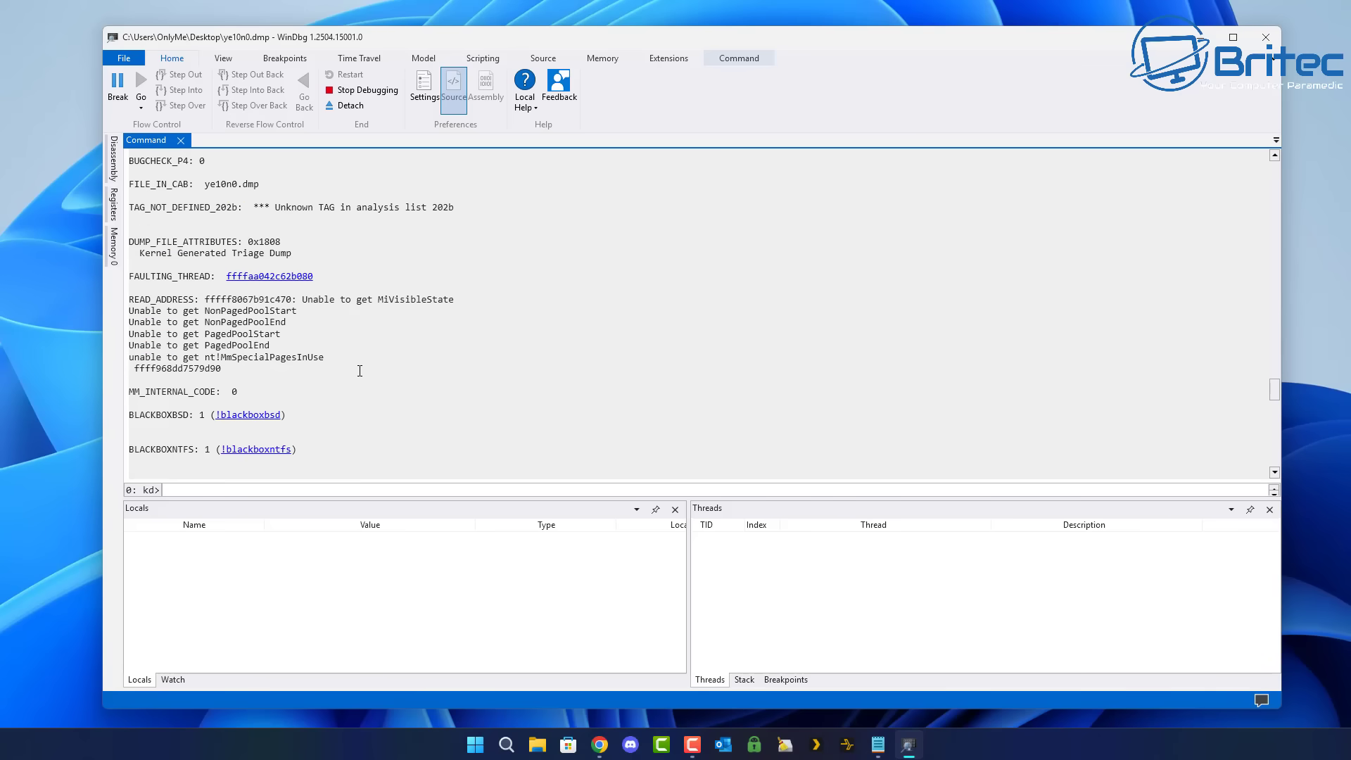
pyautogui.scroll(9, 359, 371)
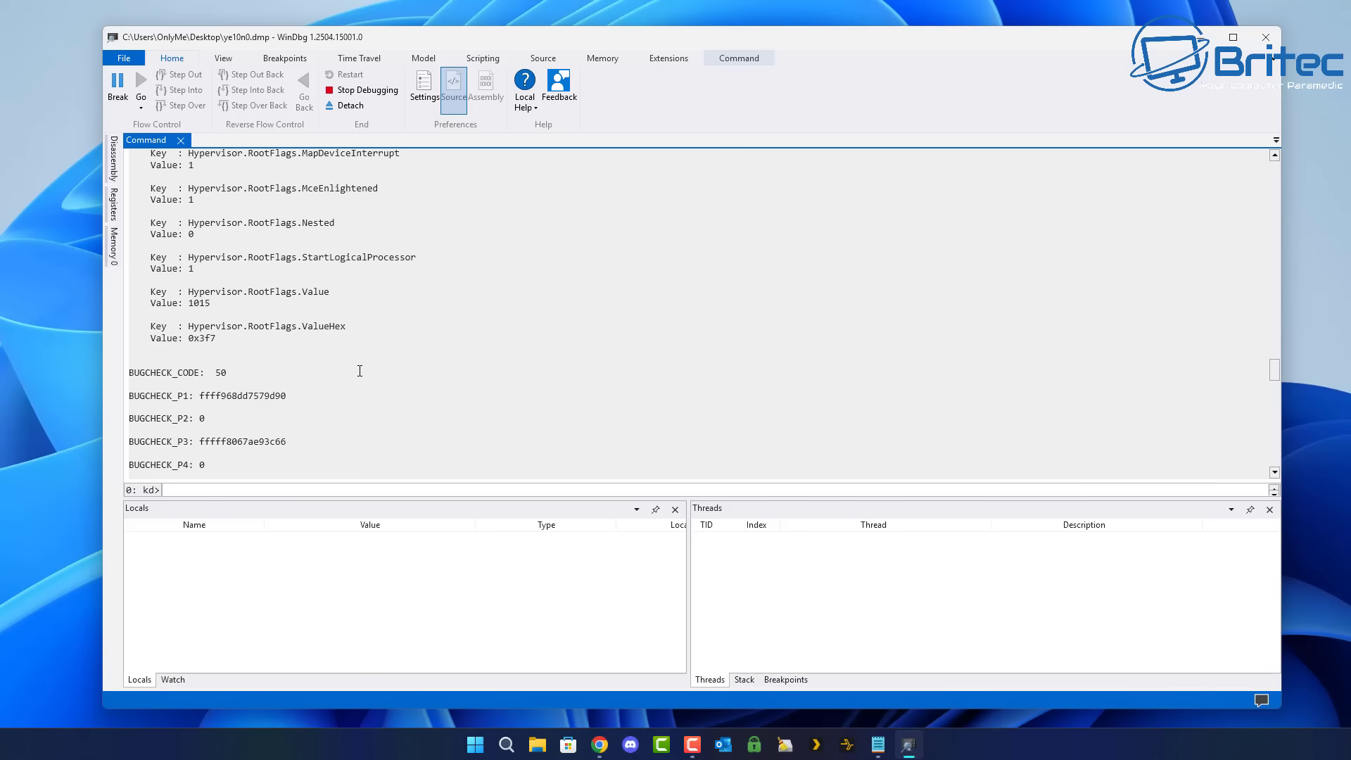
pyautogui.scroll(6, 364, 347)
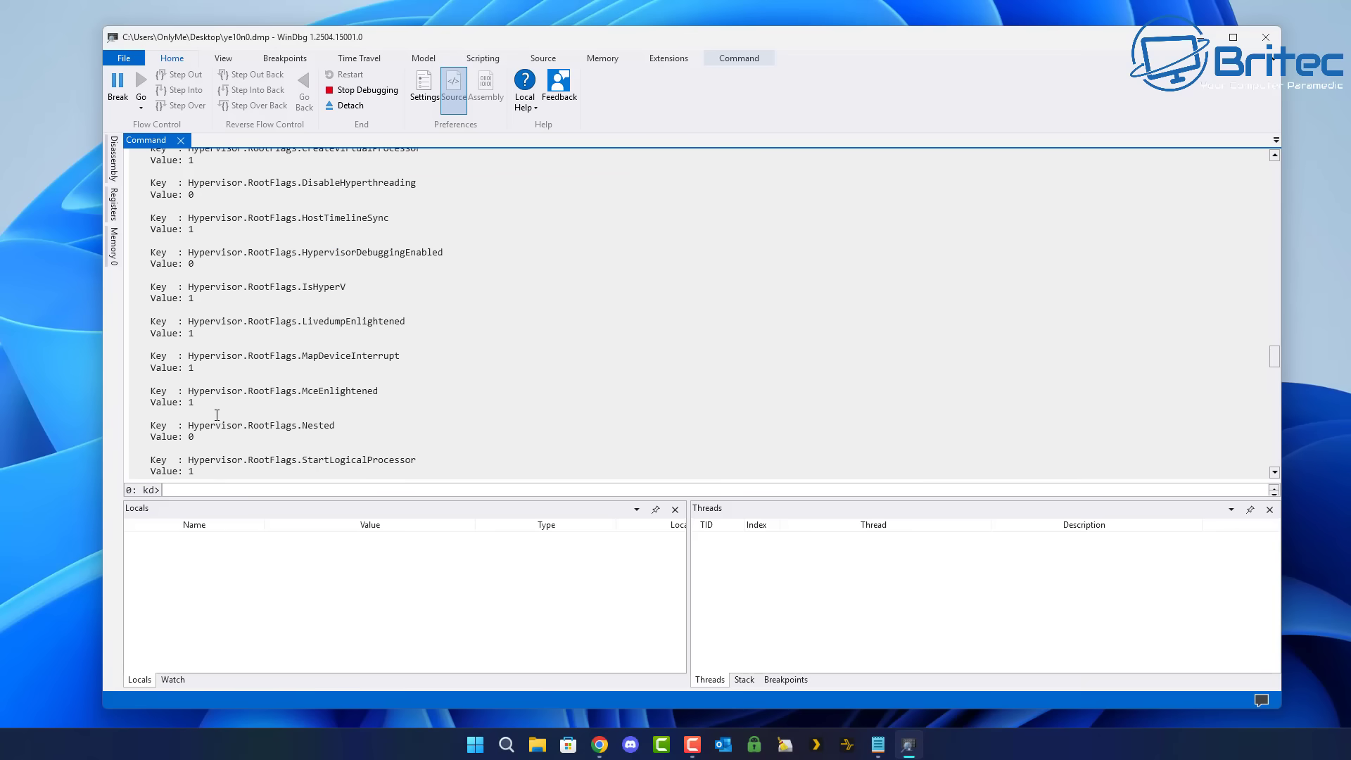
# Examine the Hypervisor, failure and dump attribute keys, back up to the Bugcheck Analysis summary.
pyautogui.scroll(-2, 217, 415)
pyautogui.moveTo(248, 392); pyautogui.dragTo(191, 389)
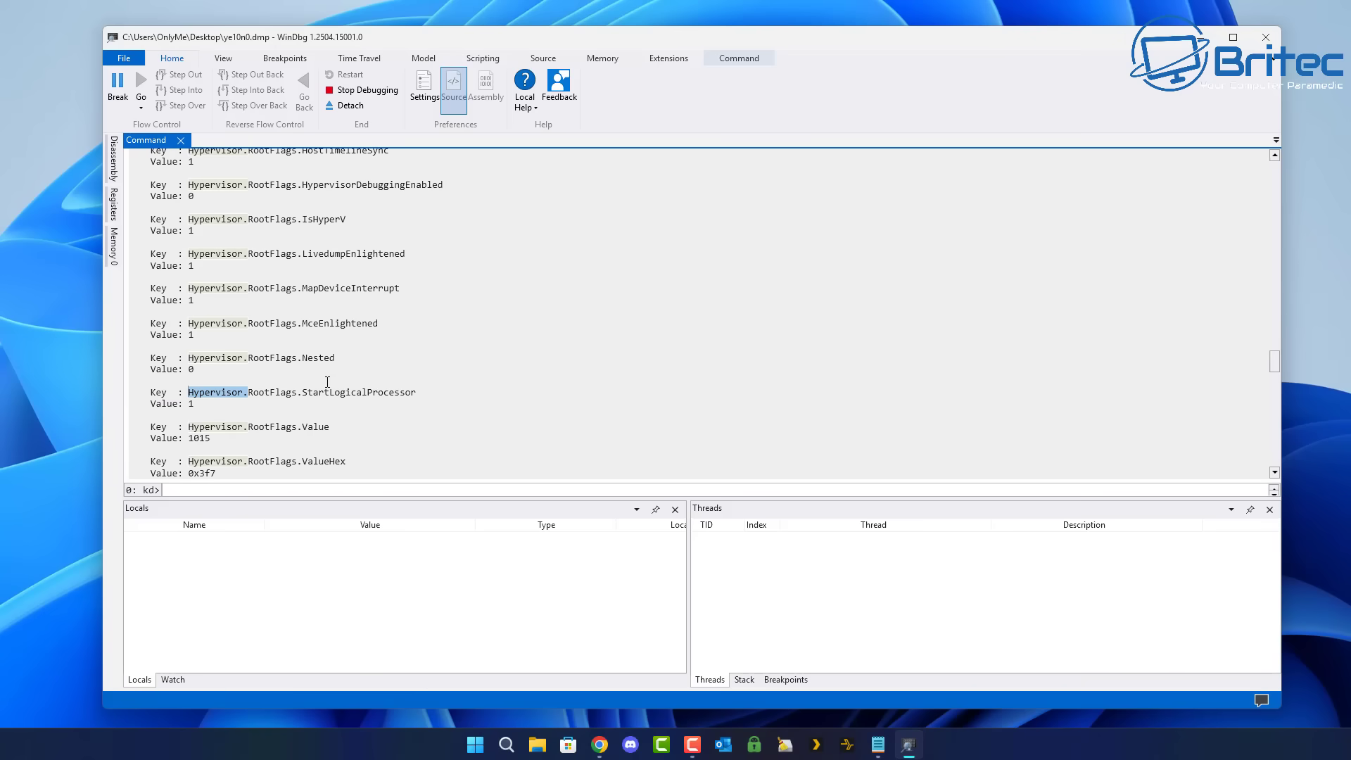
pyautogui.scroll(9, 380, 389)
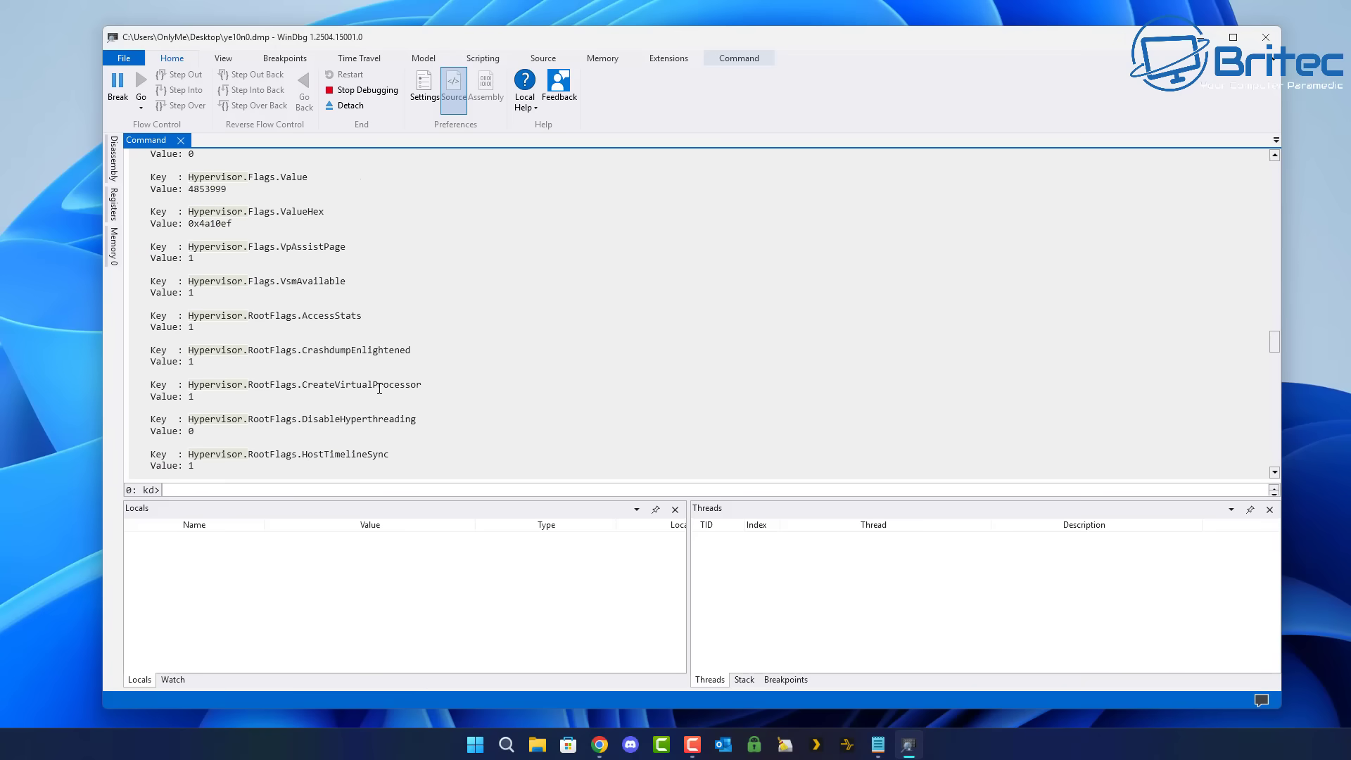
pyautogui.moveTo(185, 281); pyautogui.dragTo(247, 285)
pyautogui.scroll(15, 273, 412)
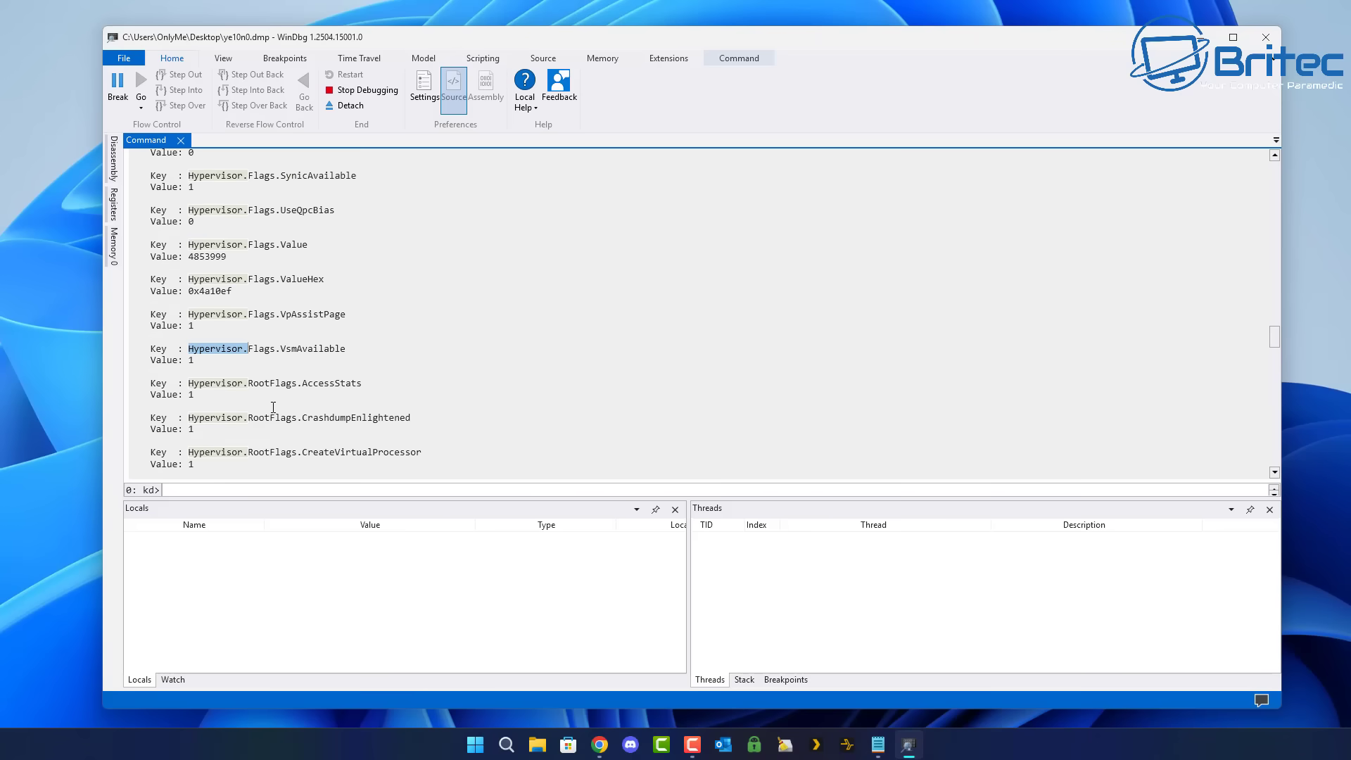
pyautogui.scroll(12, 273, 408)
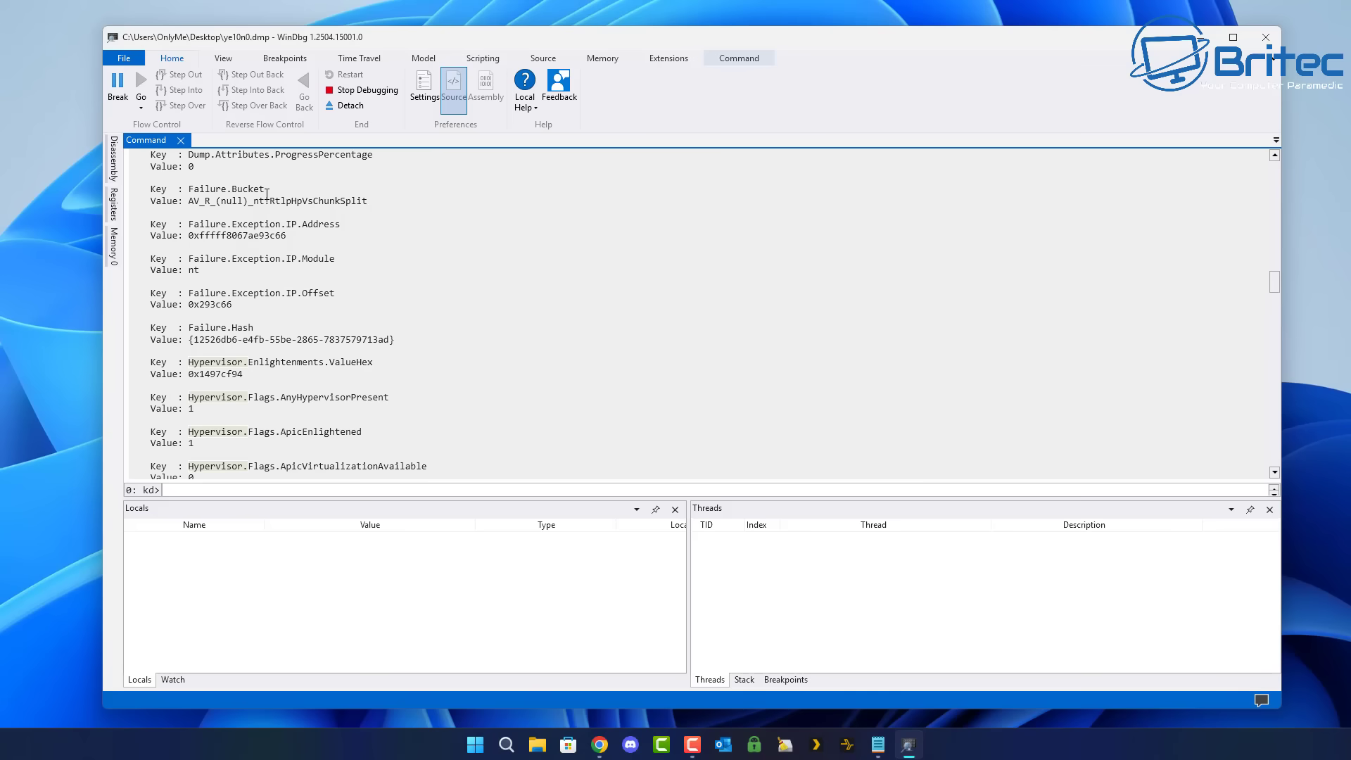
pyautogui.scroll(3, 267, 310)
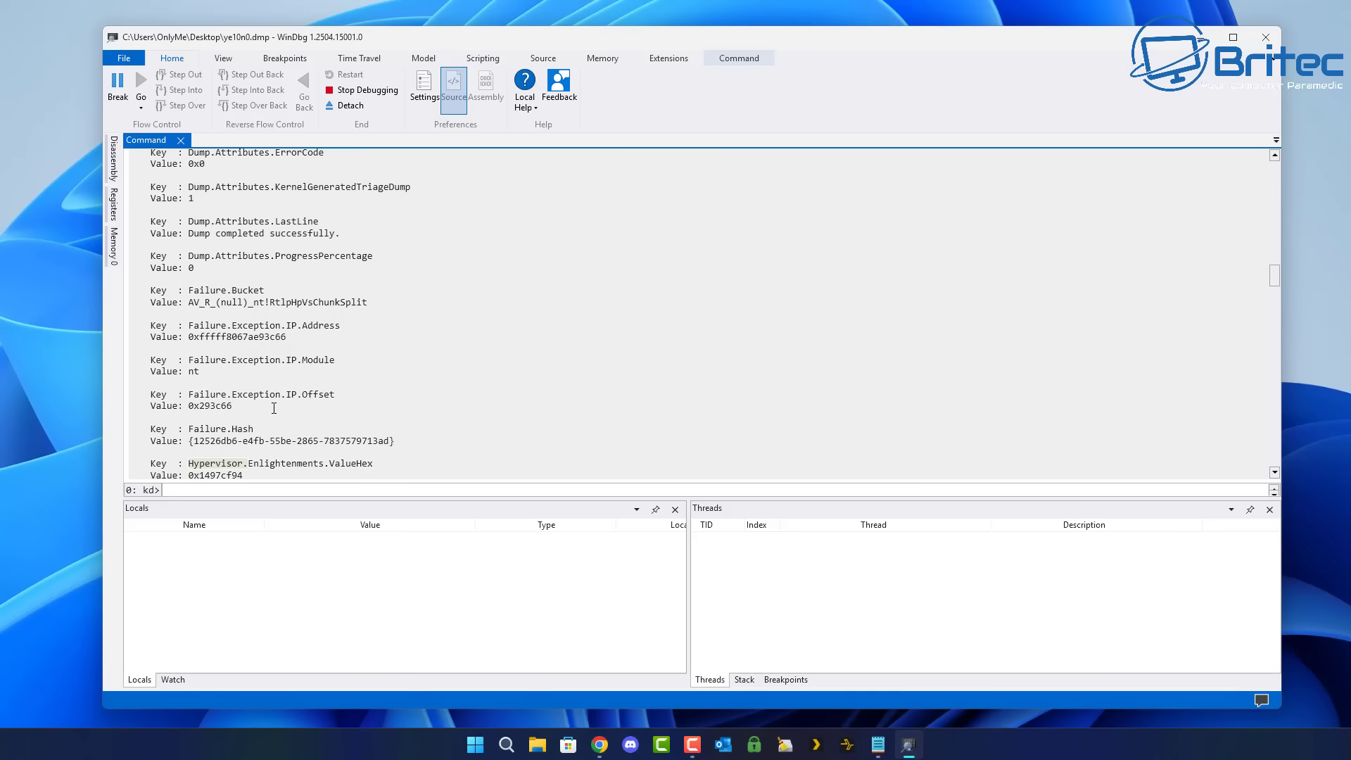
pyautogui.scroll(4, 304, 293)
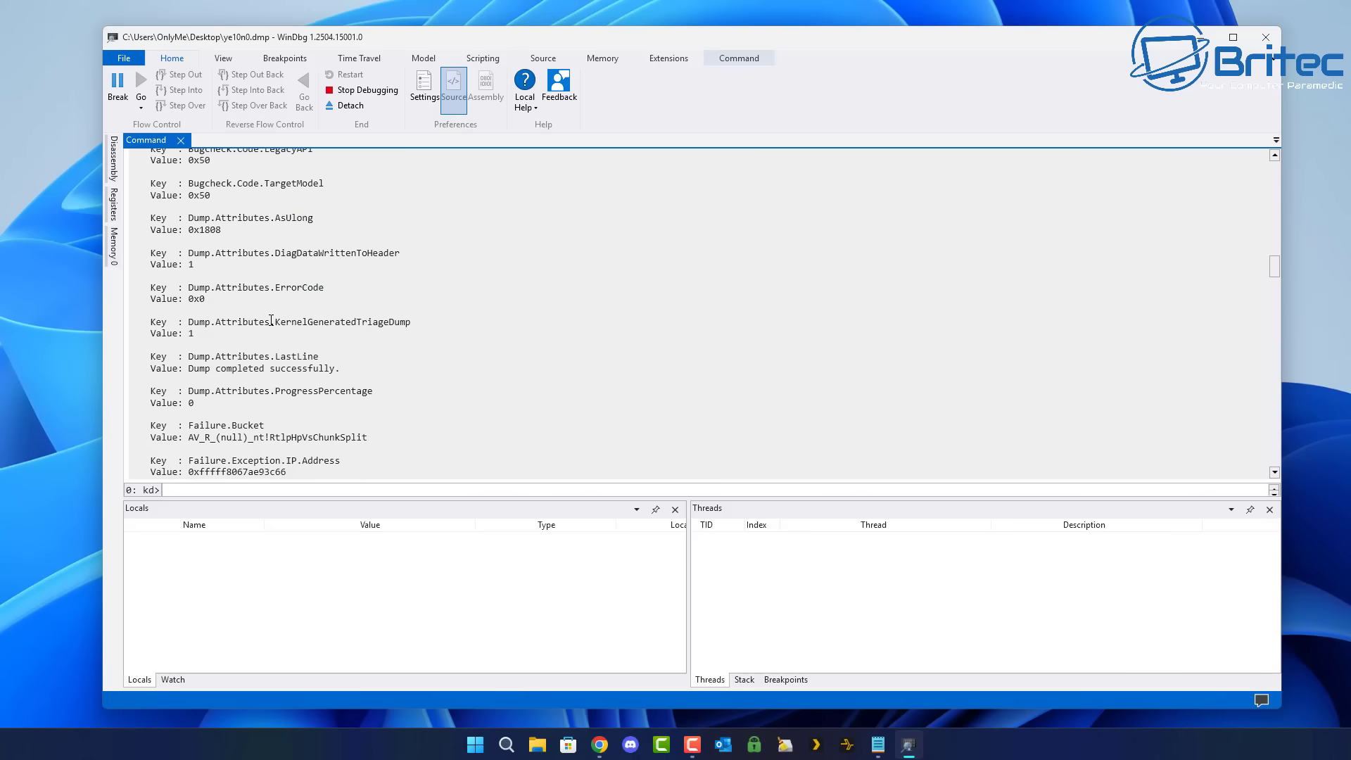
pyautogui.scroll(12, 271, 321)
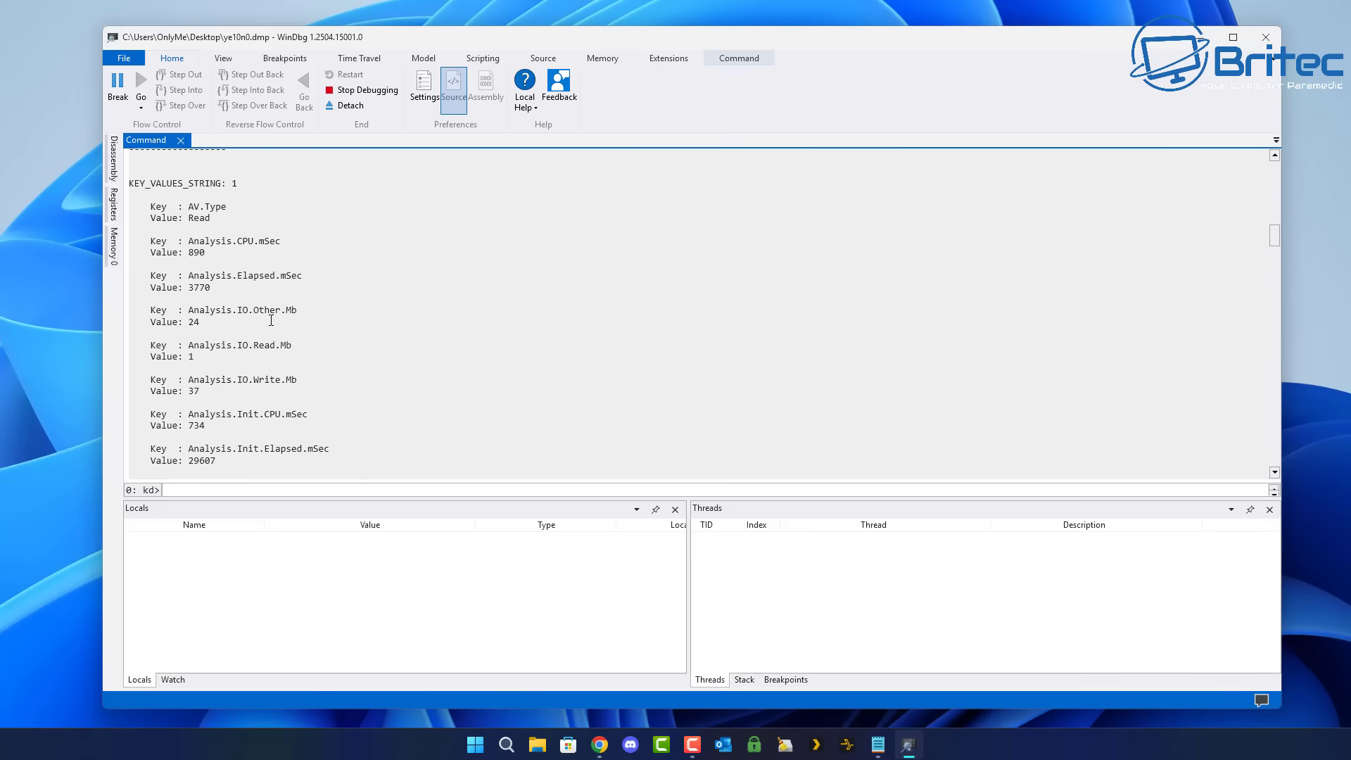
pyautogui.scroll(9, 271, 321)
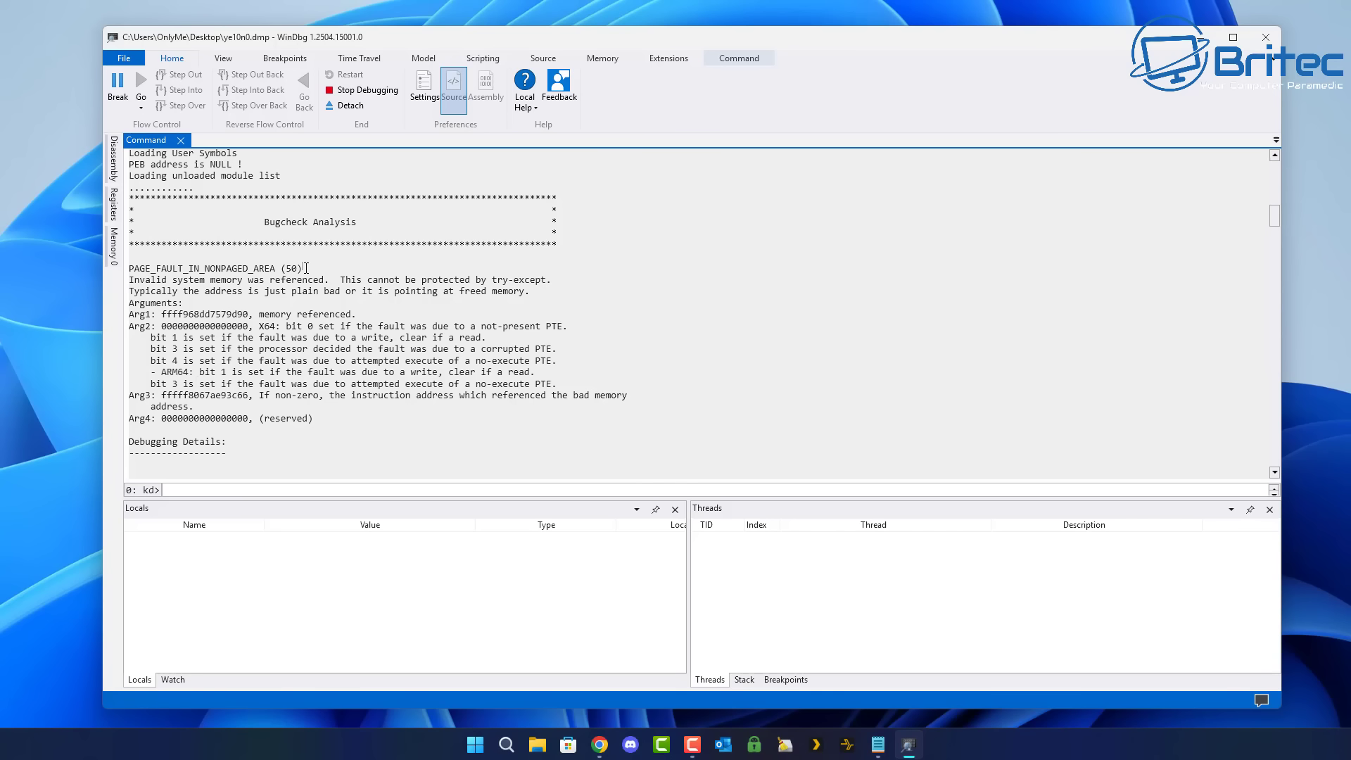
# Highlight the PAGE_FAULT_IN_NONPAGED_AREA (50) bugcheck name and the description line beneath it in the analysis output.
pyautogui.moveTo(304, 268); pyautogui.dragTo(135, 267)
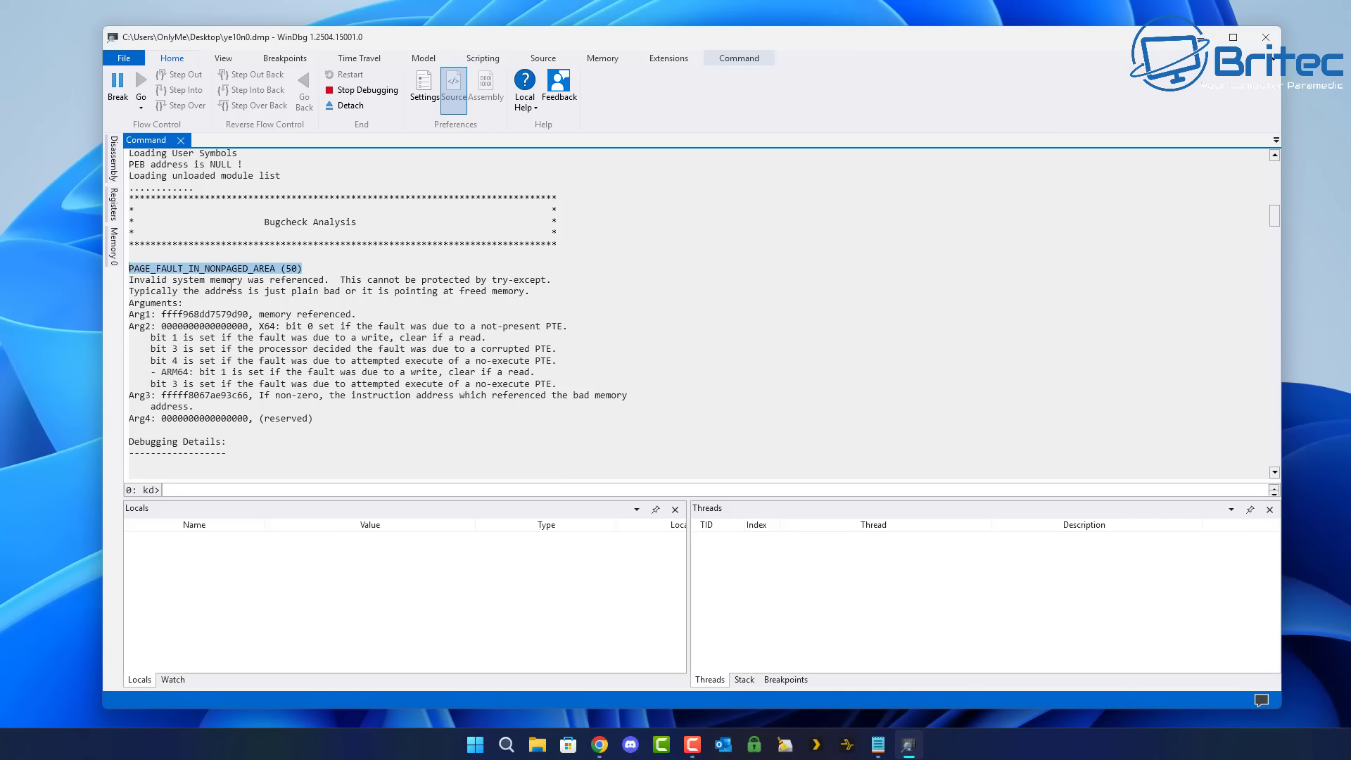
pyautogui.moveTo(329, 280); pyautogui.dragTo(127, 284)
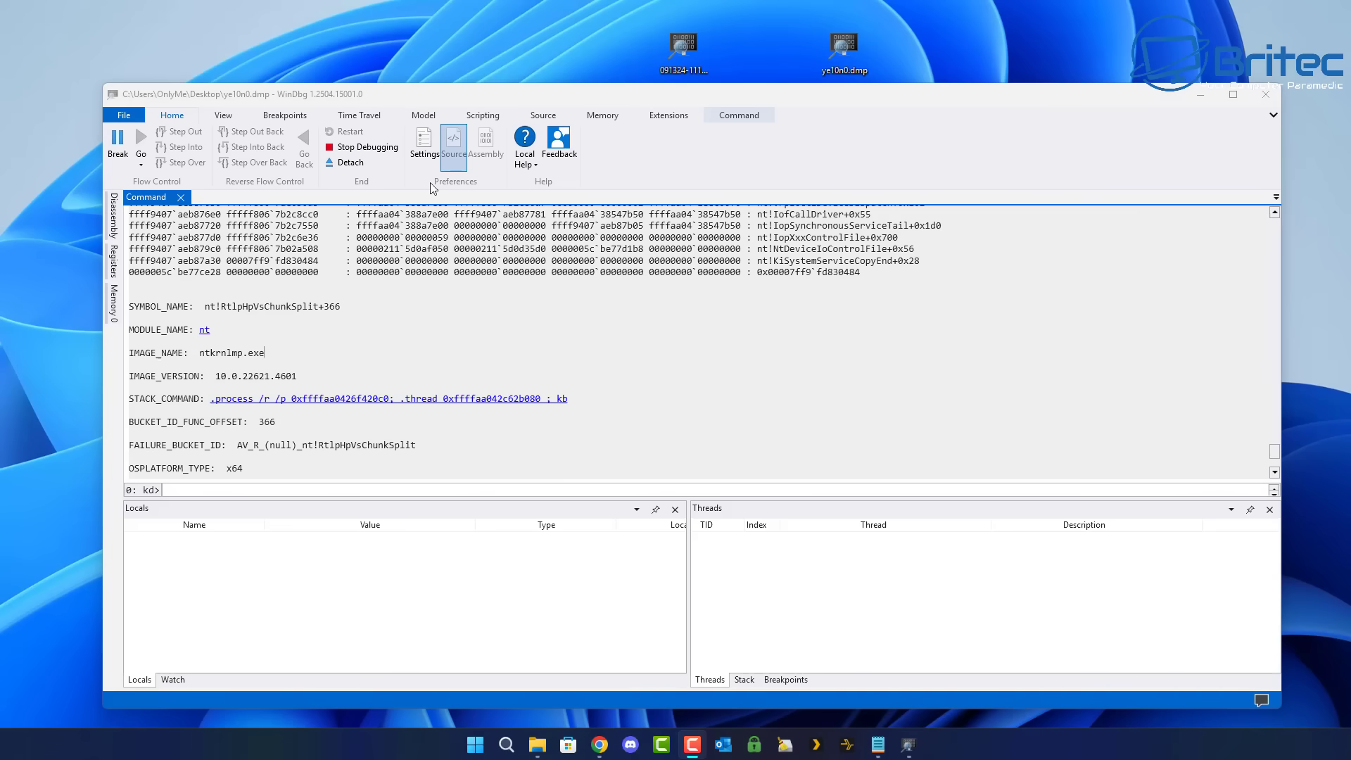
# Stop debugging the ye10n0.dmp session and open the page for starting another debugging session.
pyautogui.click(346, 147)
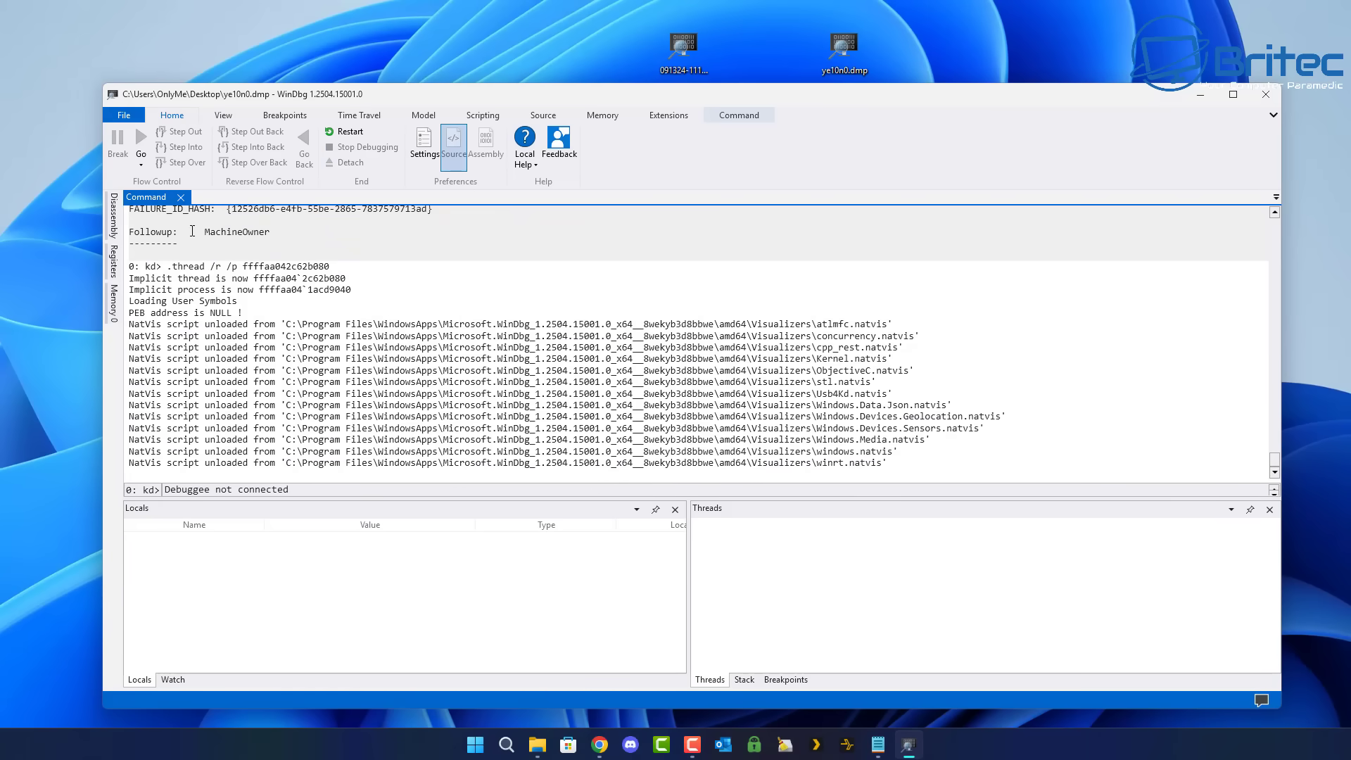
pyautogui.click(123, 117)
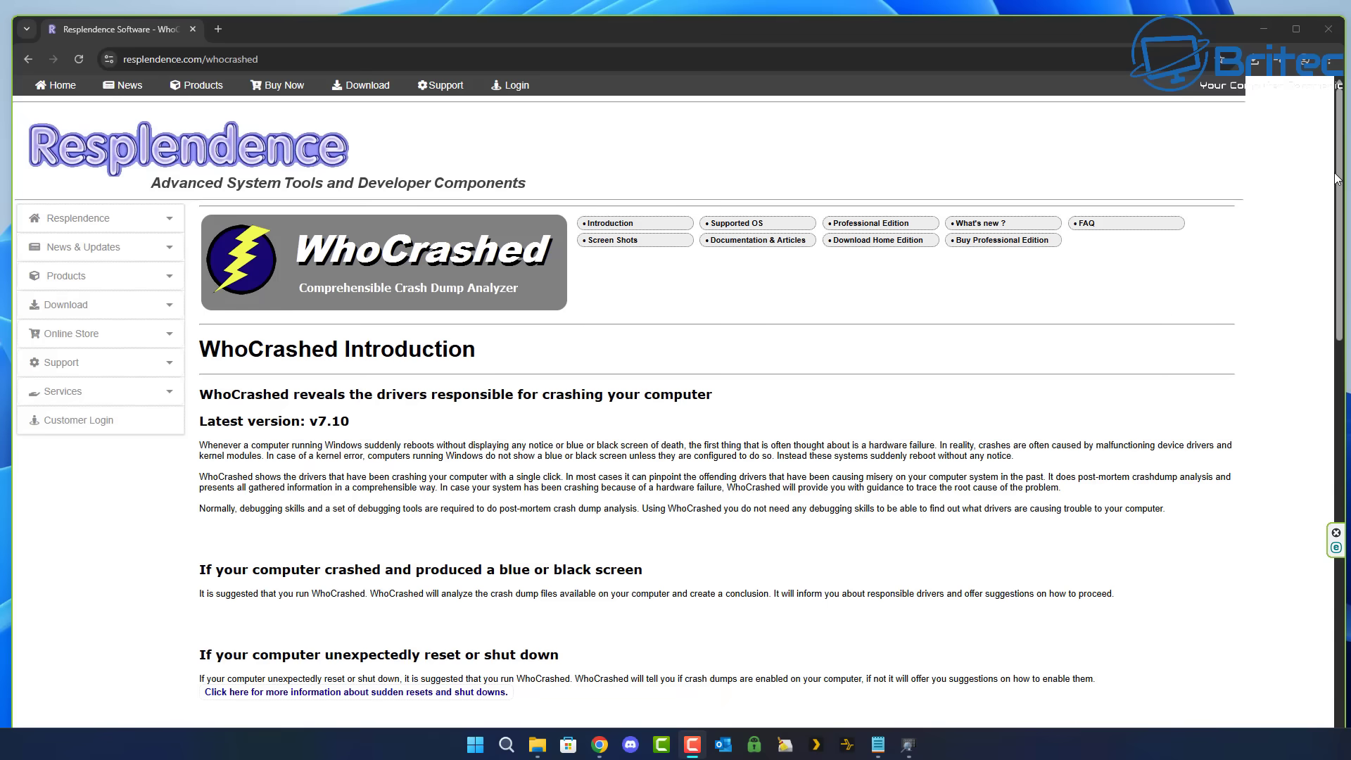
# Review the WhoCrashed introduction on the Resplendence site and download the free home edition of WhoCrashed 7.10.
pyautogui.middleClick(1282, 205)
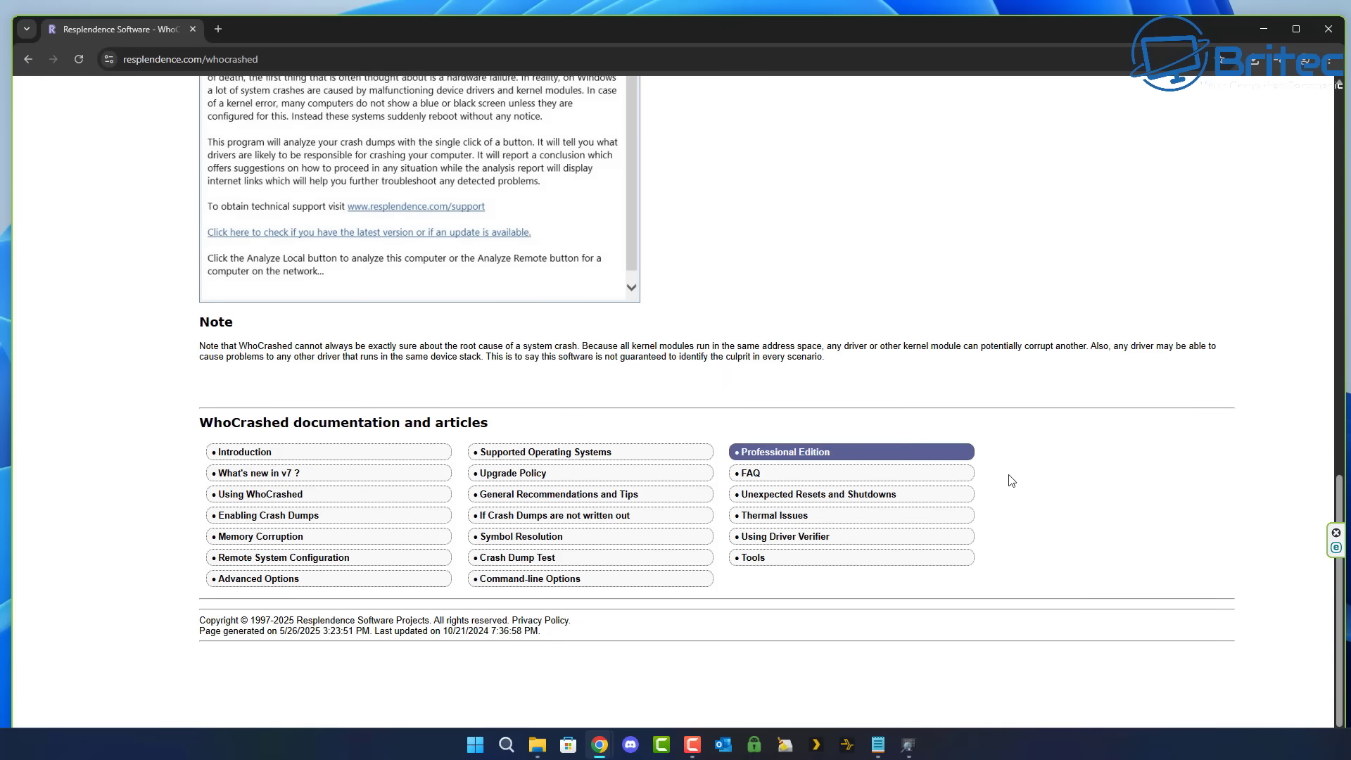
pyautogui.hotkey('alt', 'Tab')
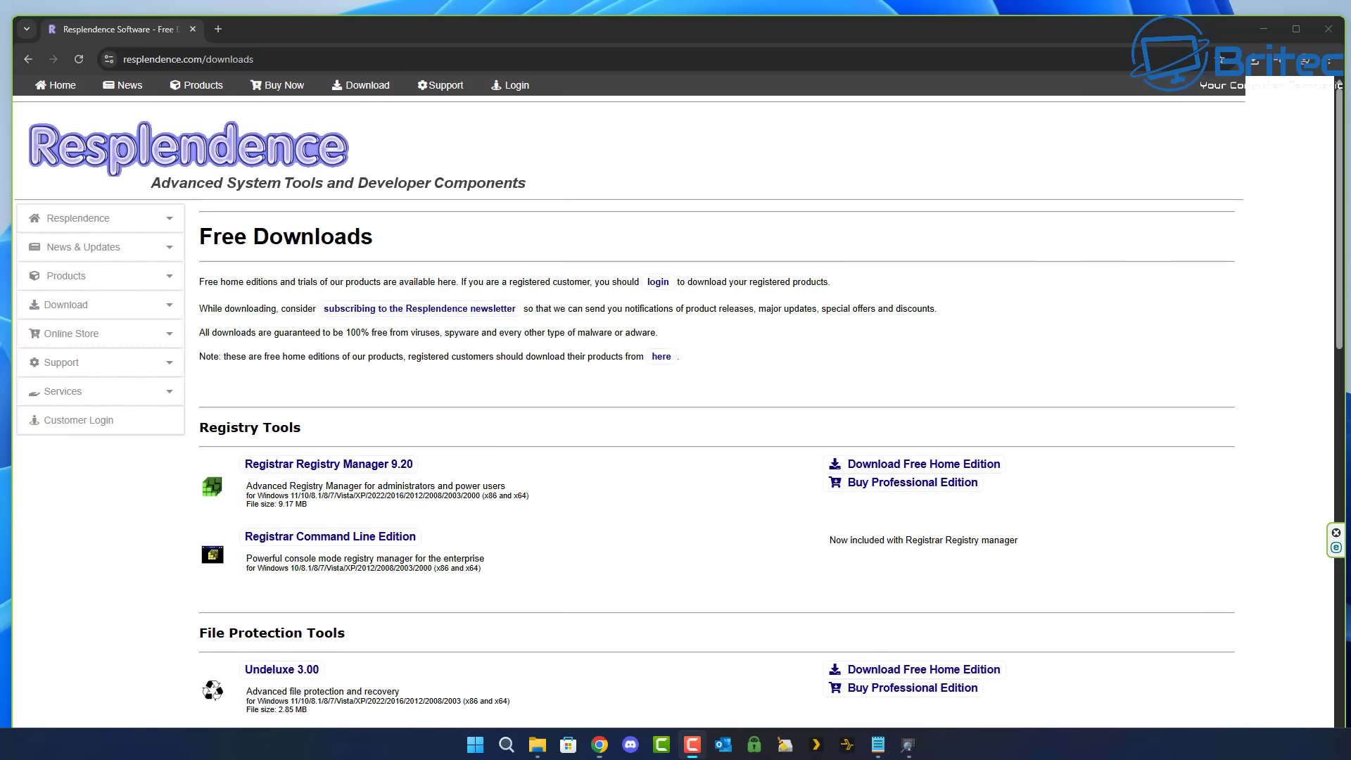
pyautogui.middleClick(1251, 241)
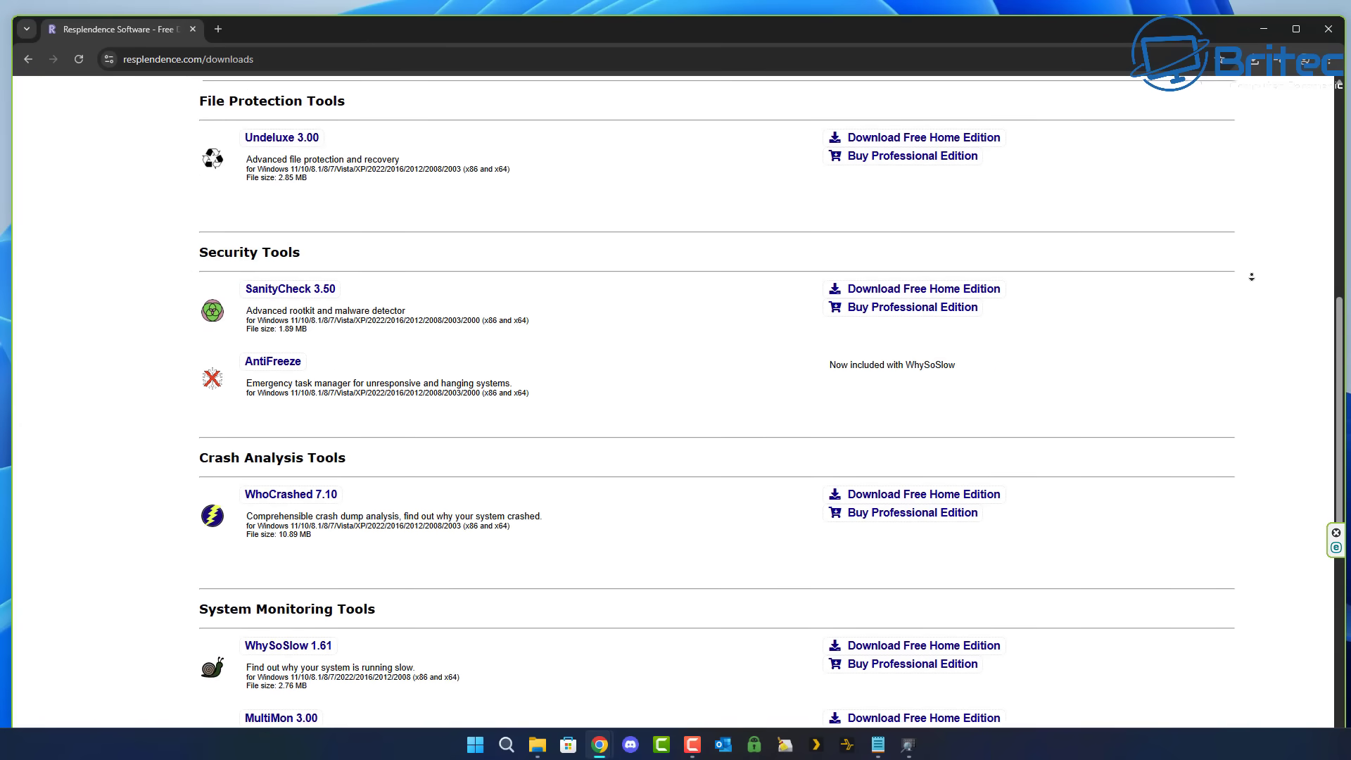
pyautogui.click(1117, 348)
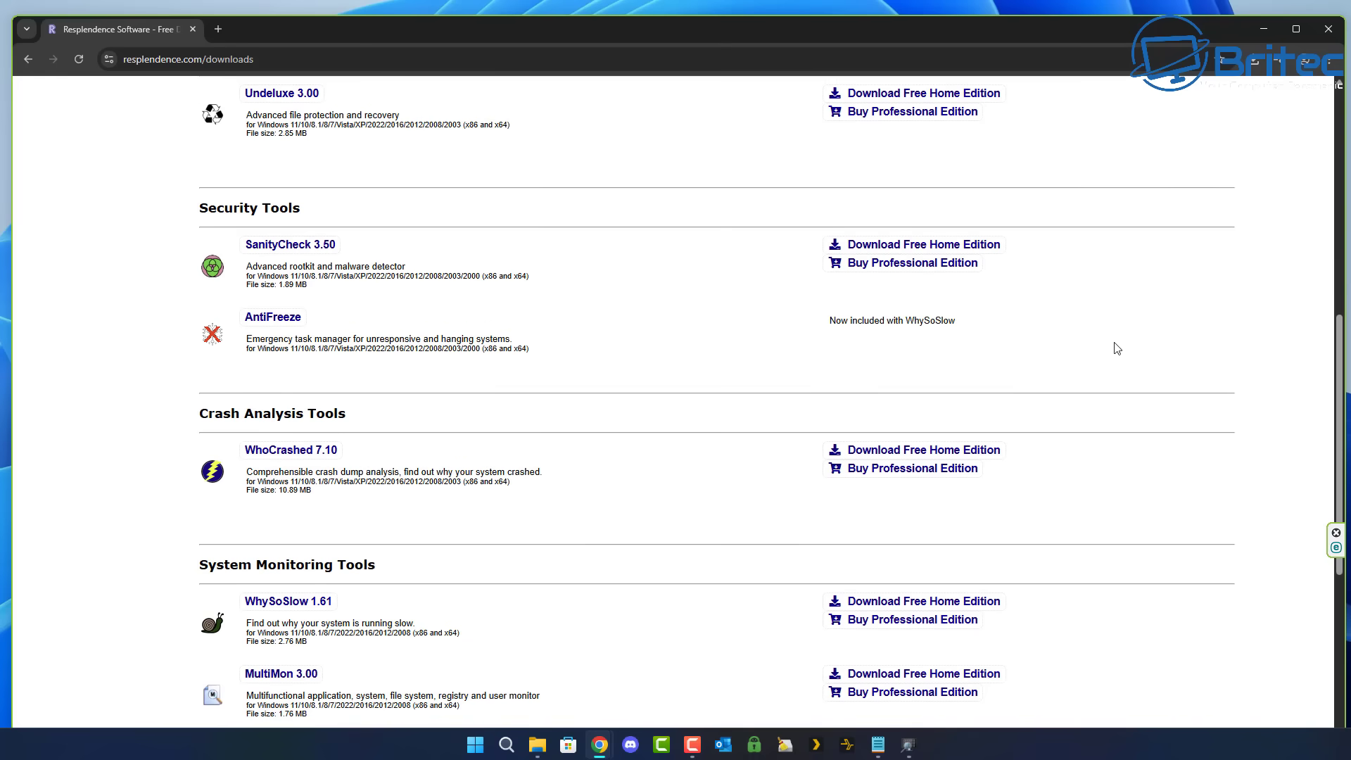
pyautogui.click(929, 454)
# Launch the downloaded whocrashedSetup.exe and minimize the browser and WinDbg windows to leave only the setup wizard.
pyautogui.click(1253, 59)
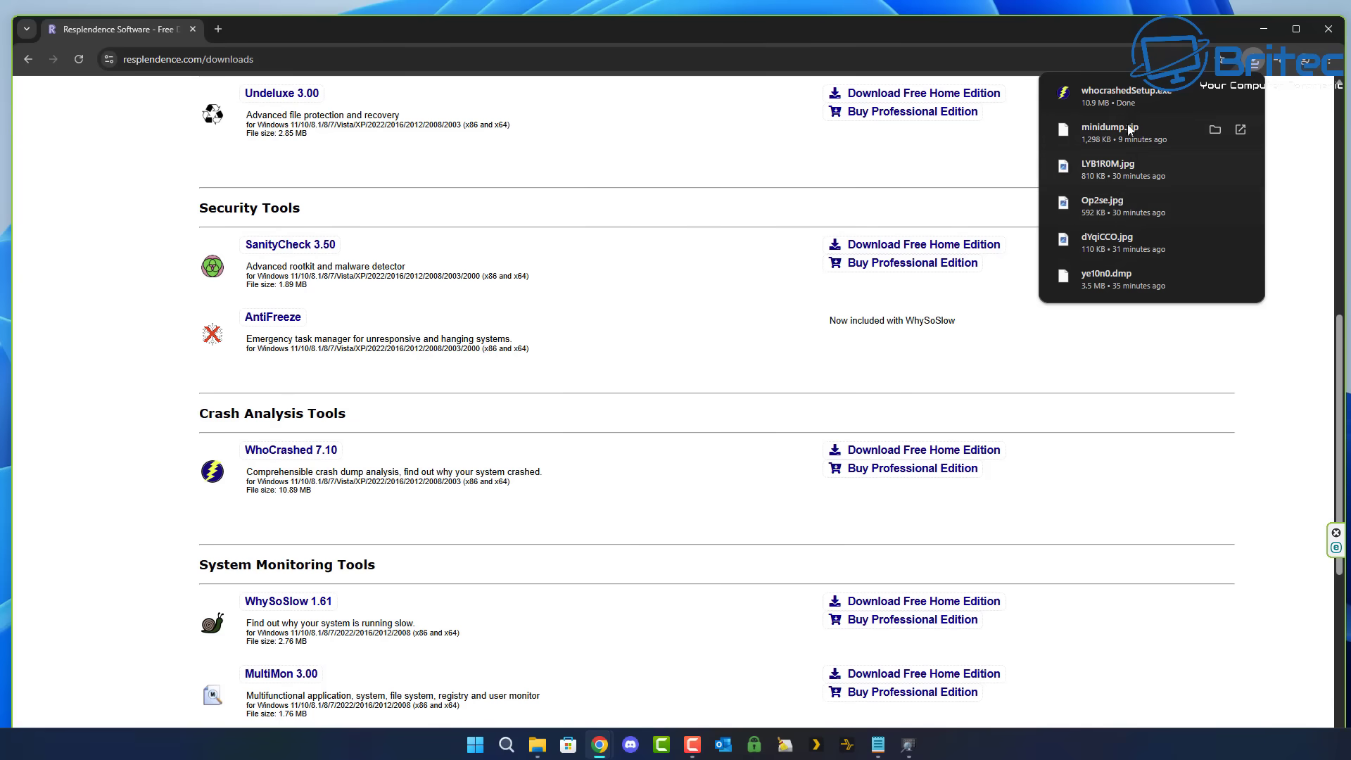
pyautogui.click(1128, 98)
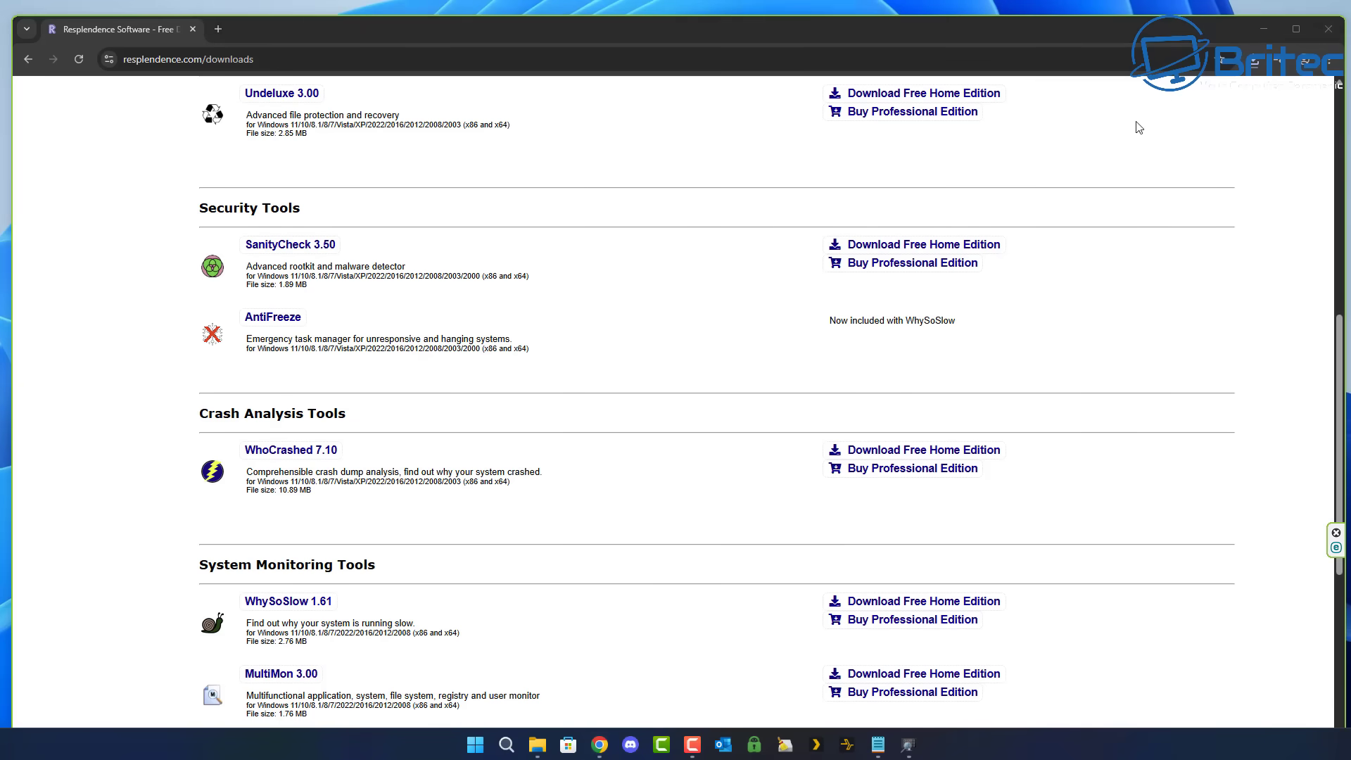
pyautogui.click(1264, 29)
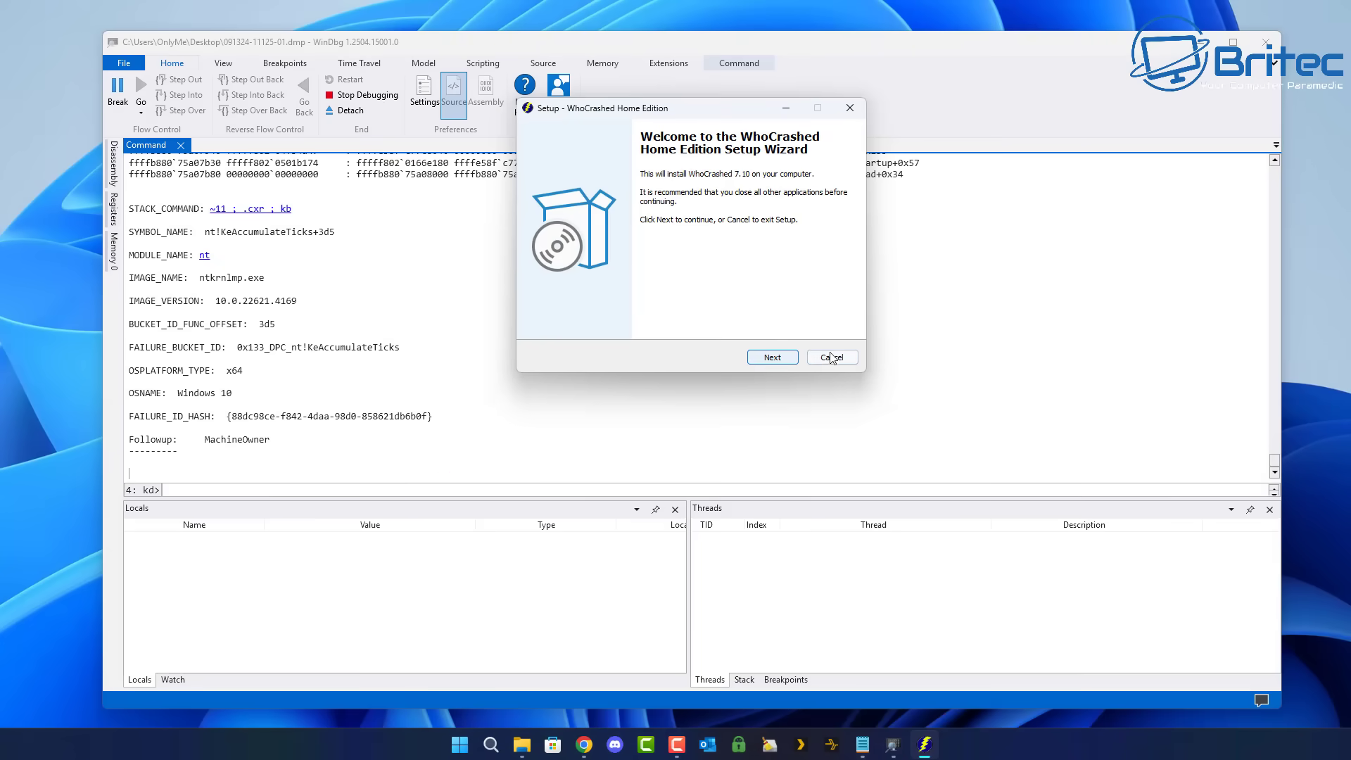
pyautogui.click(1200, 41)
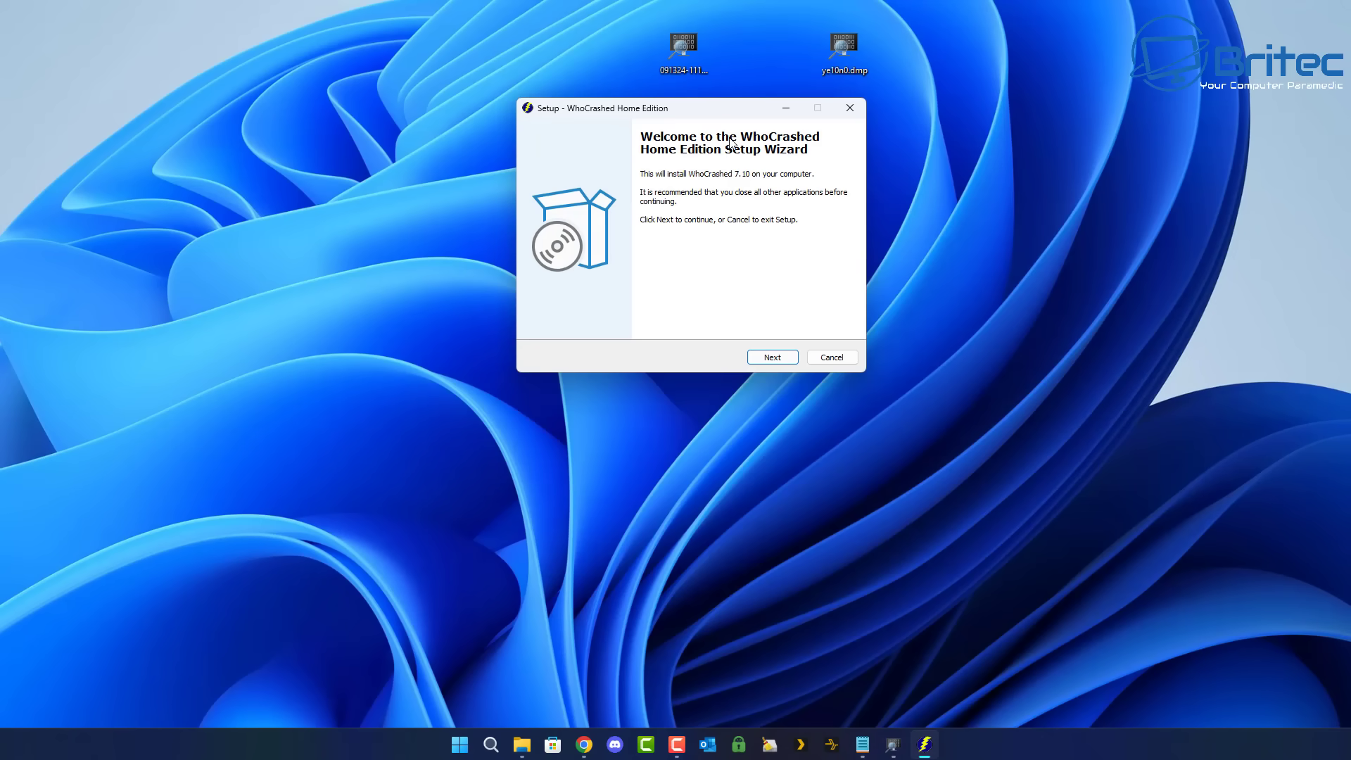
# Accept the license, install WhoCrashed Home Edition in C:\Program Files\WhoCrashed with a desktop shortcut, and finish setup with Launch WhoCrashed enabled.
pyautogui.click(774, 420)
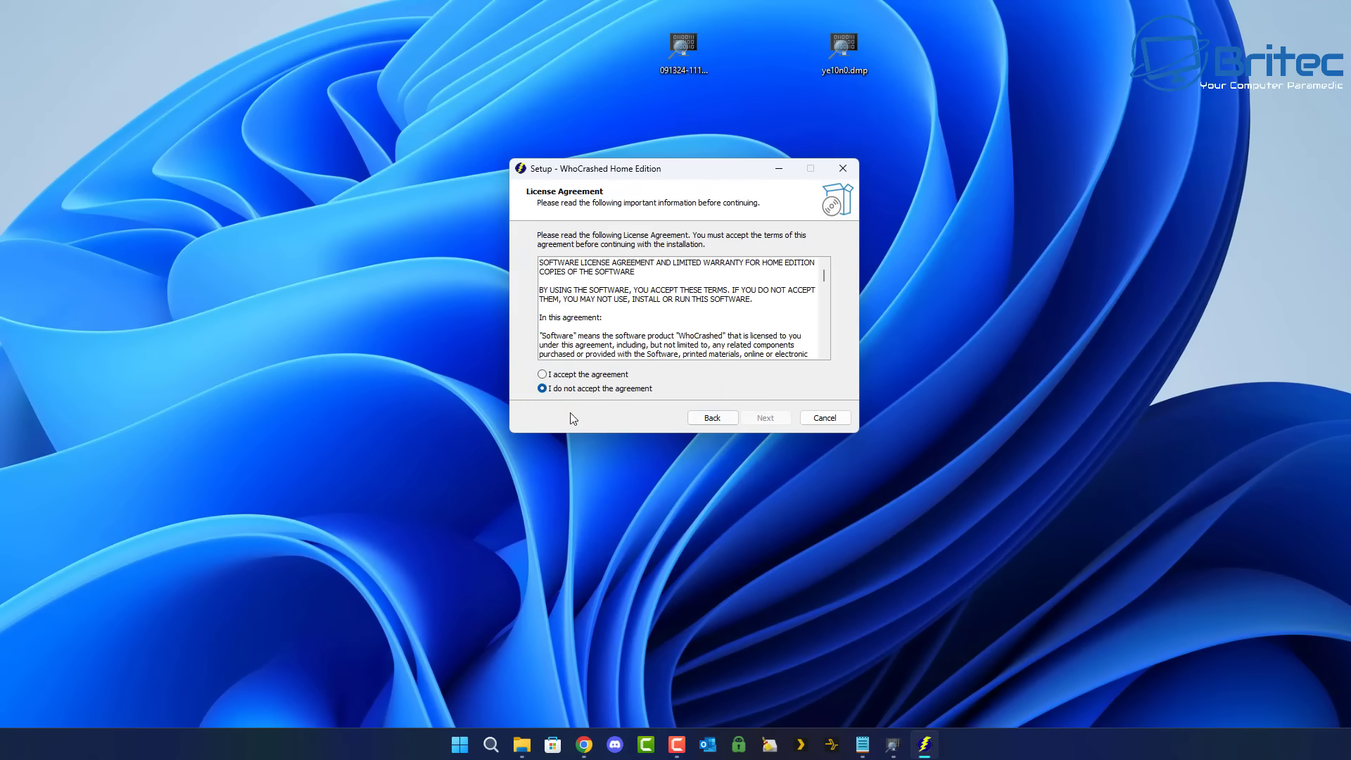
pyautogui.click(554, 375)
pyautogui.click(778, 420)
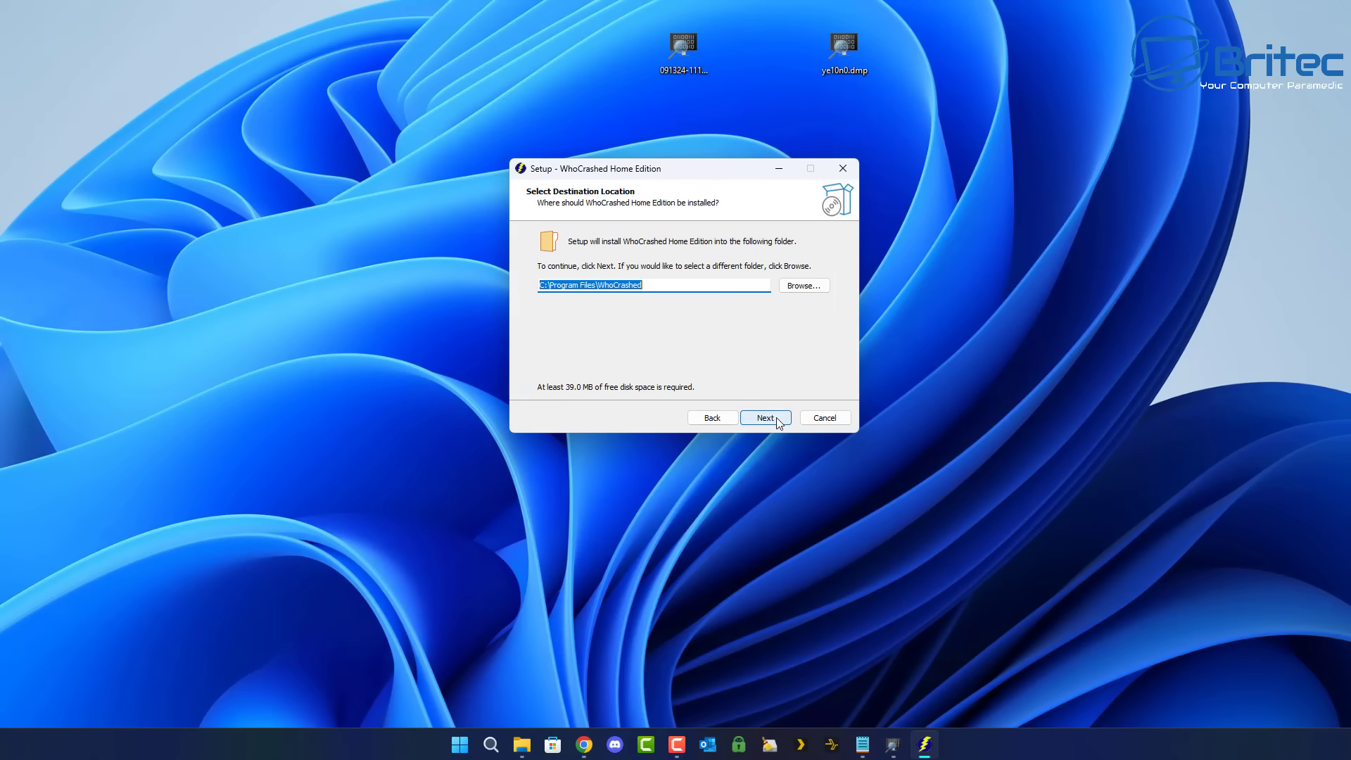
pyautogui.click(777, 420)
pyautogui.click(776, 420)
pyautogui.click(776, 420)
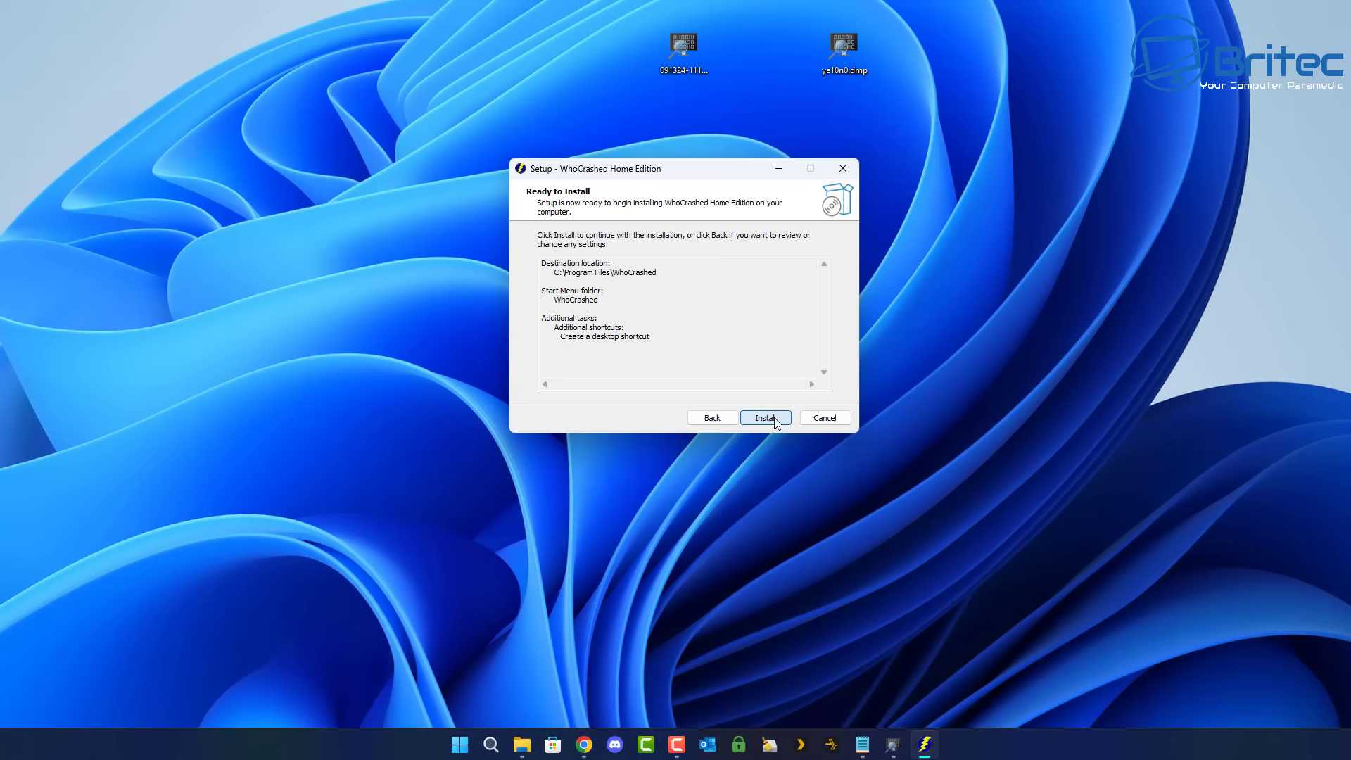
pyautogui.click(777, 420)
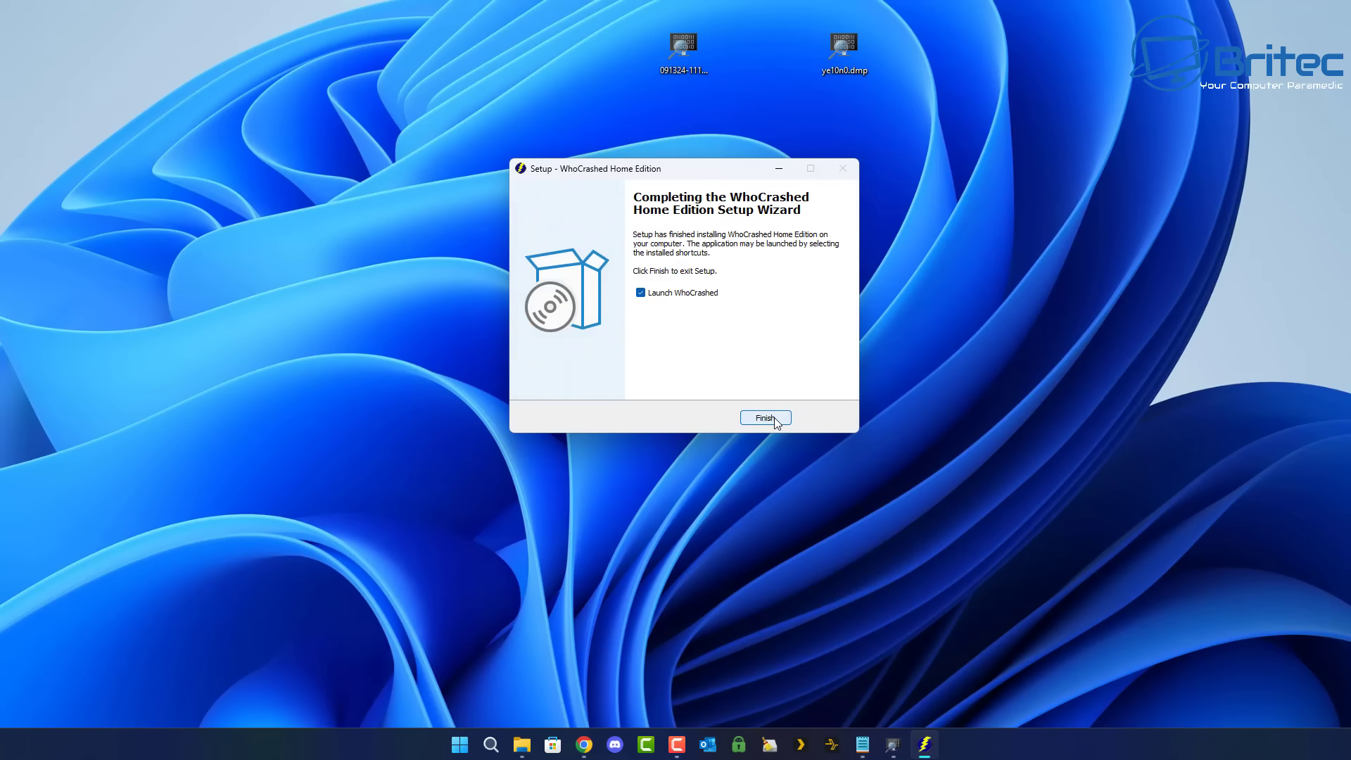
pyautogui.click(775, 419)
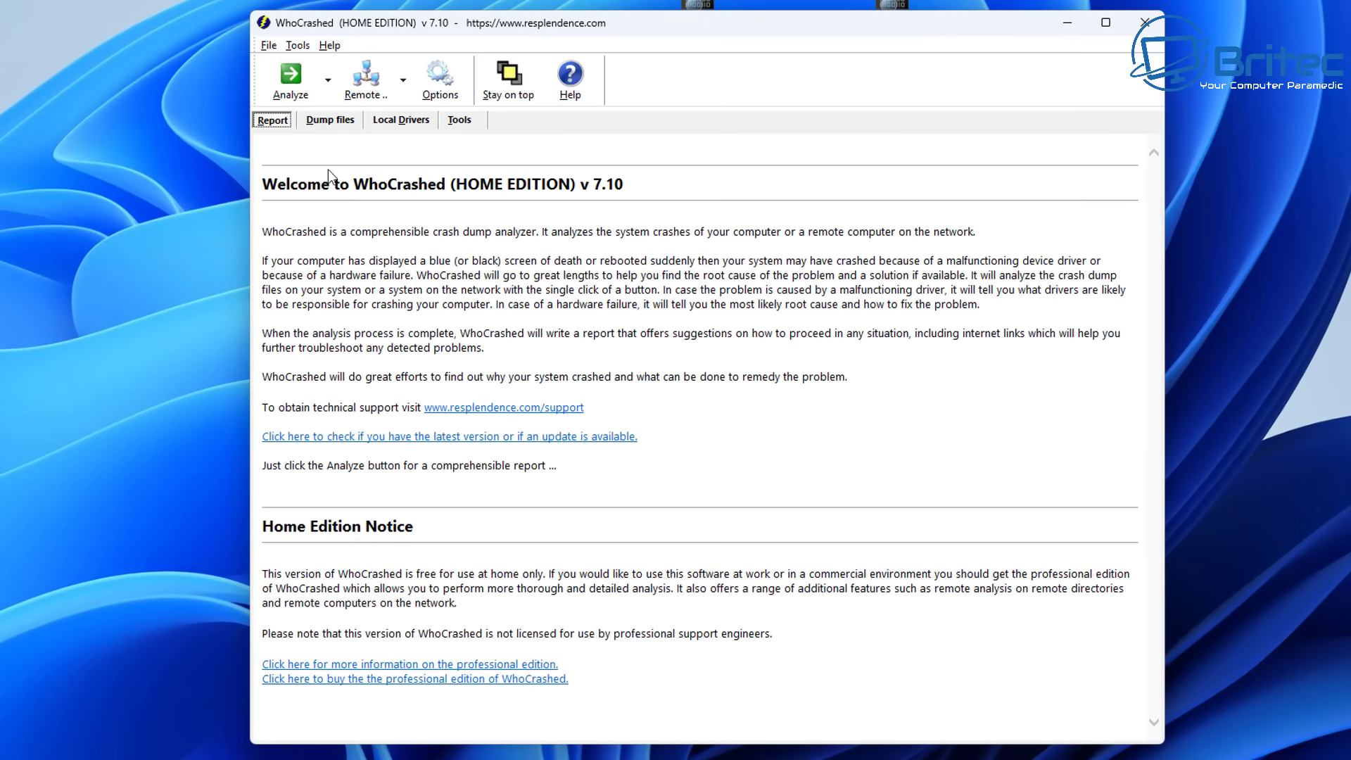
# Check the list of dump files in WhoCrashed, return to the report, and look at the file commands.
pyautogui.click(325, 125)
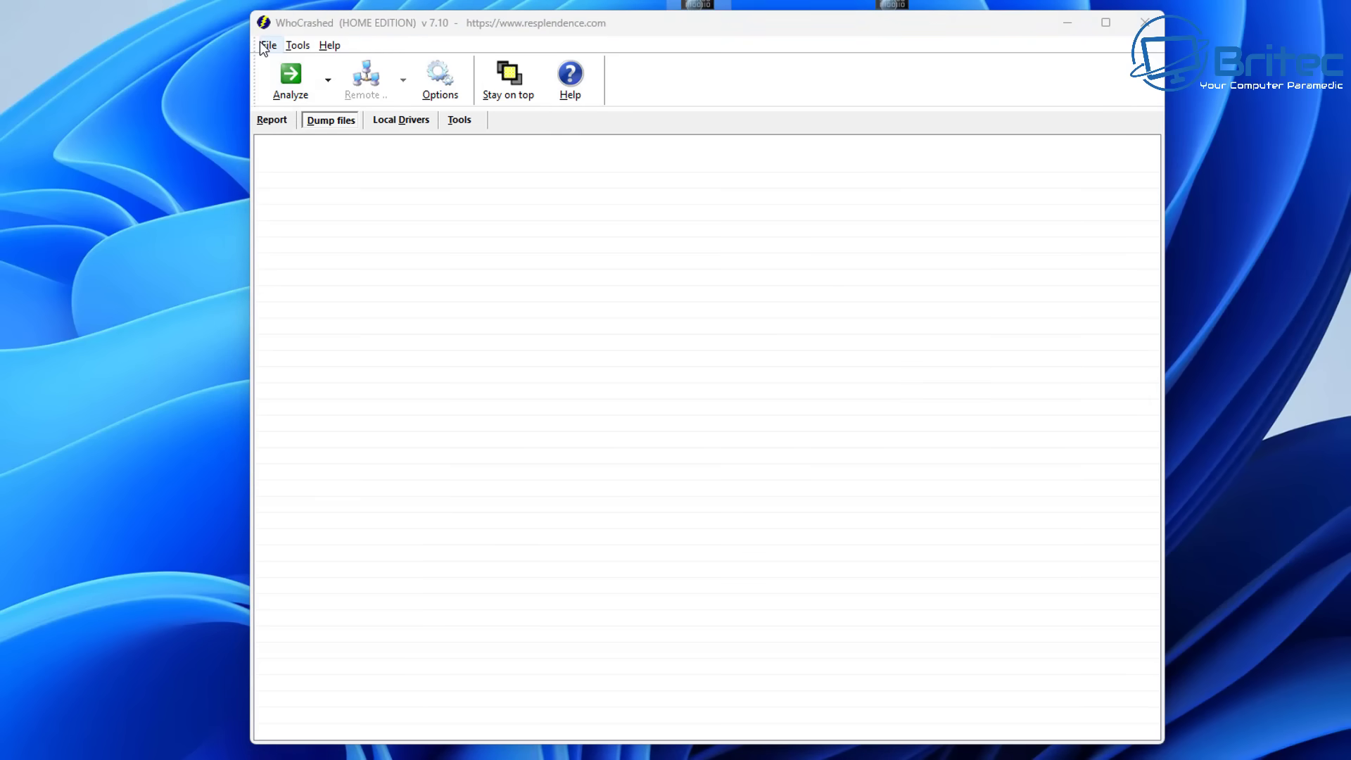
pyautogui.click(263, 127)
pyautogui.click(269, 47)
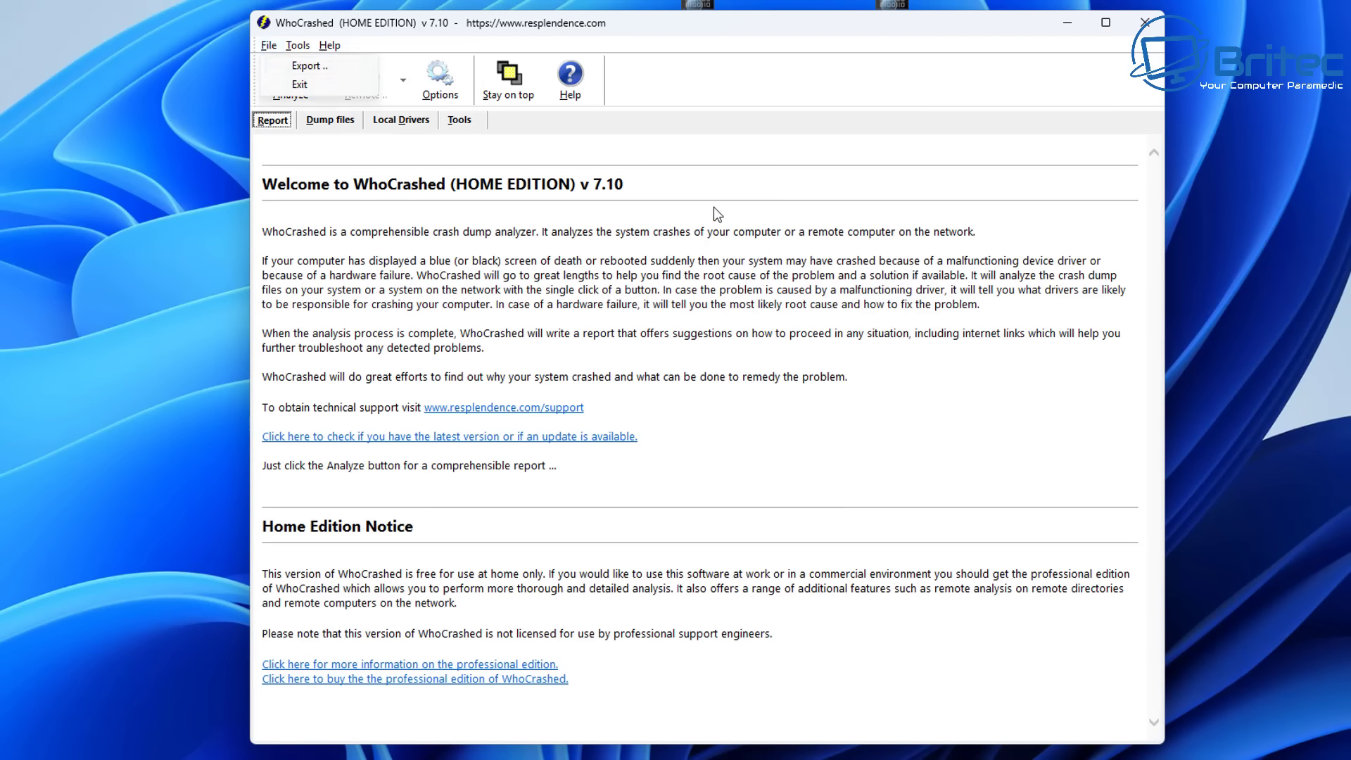
pyautogui.click(731, 66)
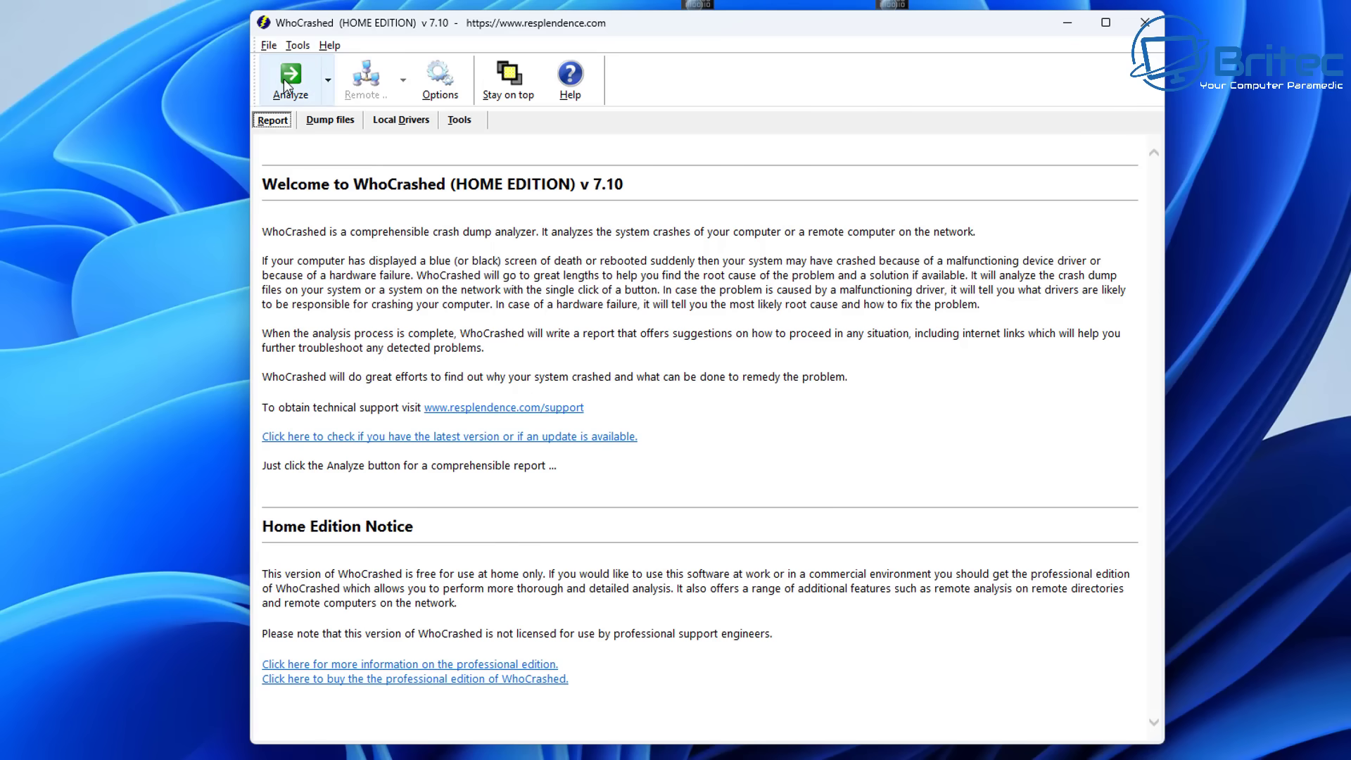
# Run the crash dump analysis on this computer and acknowledge the notice about reading the report.
pyautogui.click(329, 83)
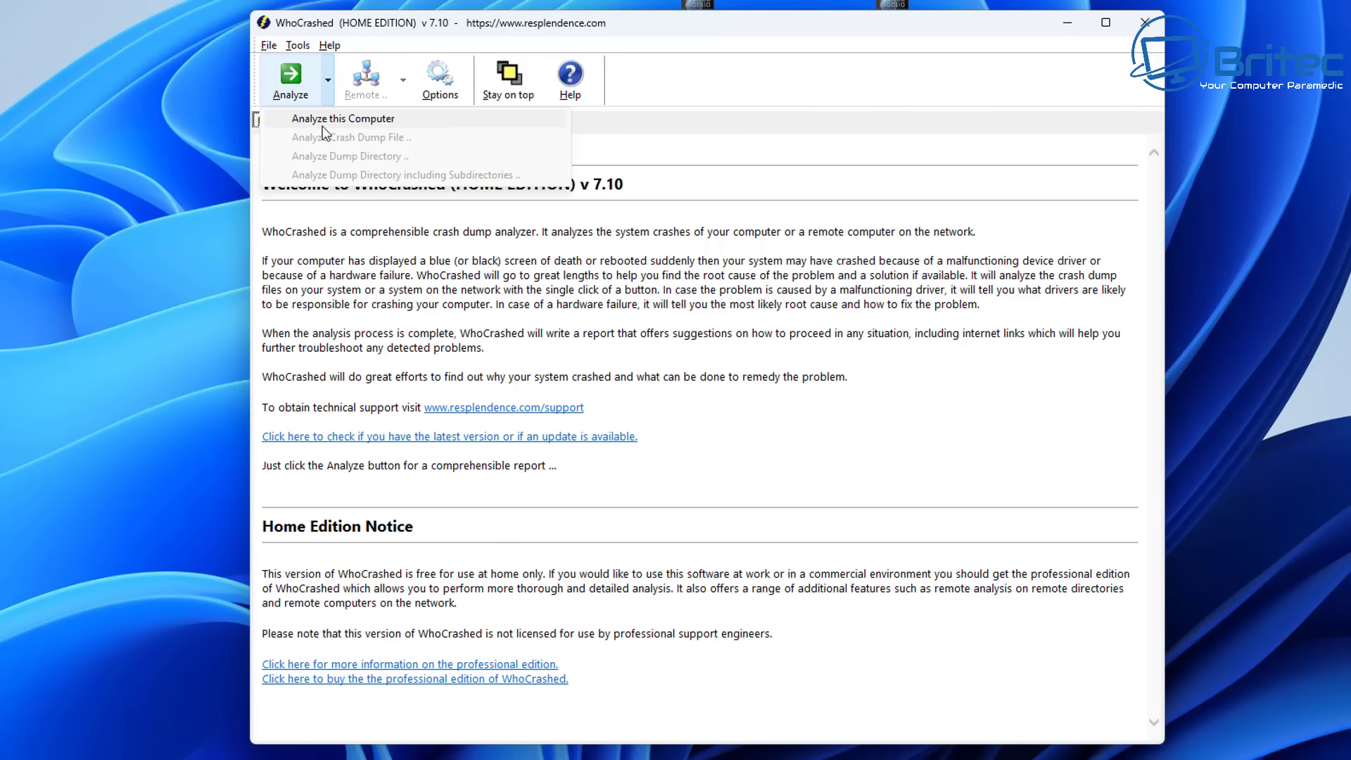
pyautogui.click(290, 86)
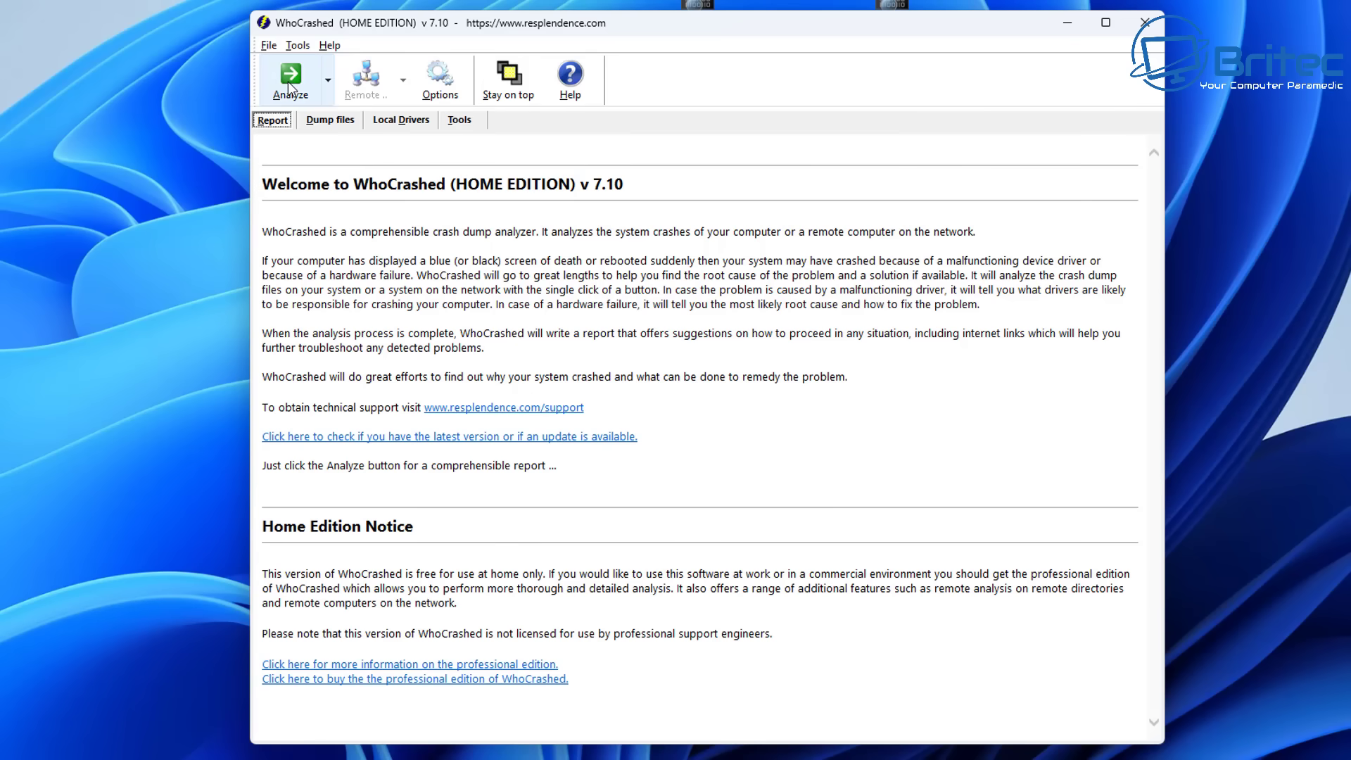
pyautogui.click(328, 82)
pyautogui.click(331, 118)
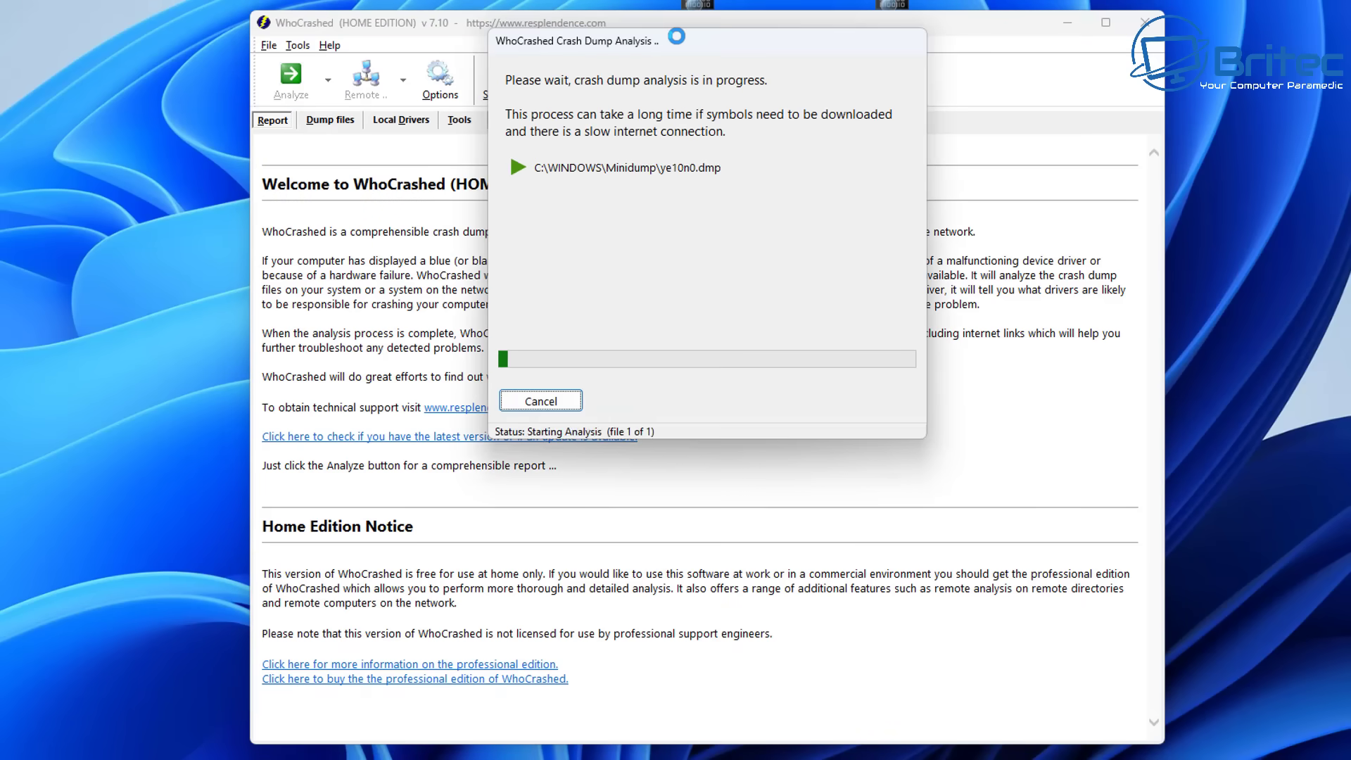
pyautogui.moveTo(676, 35); pyautogui.dragTo(664, 107)
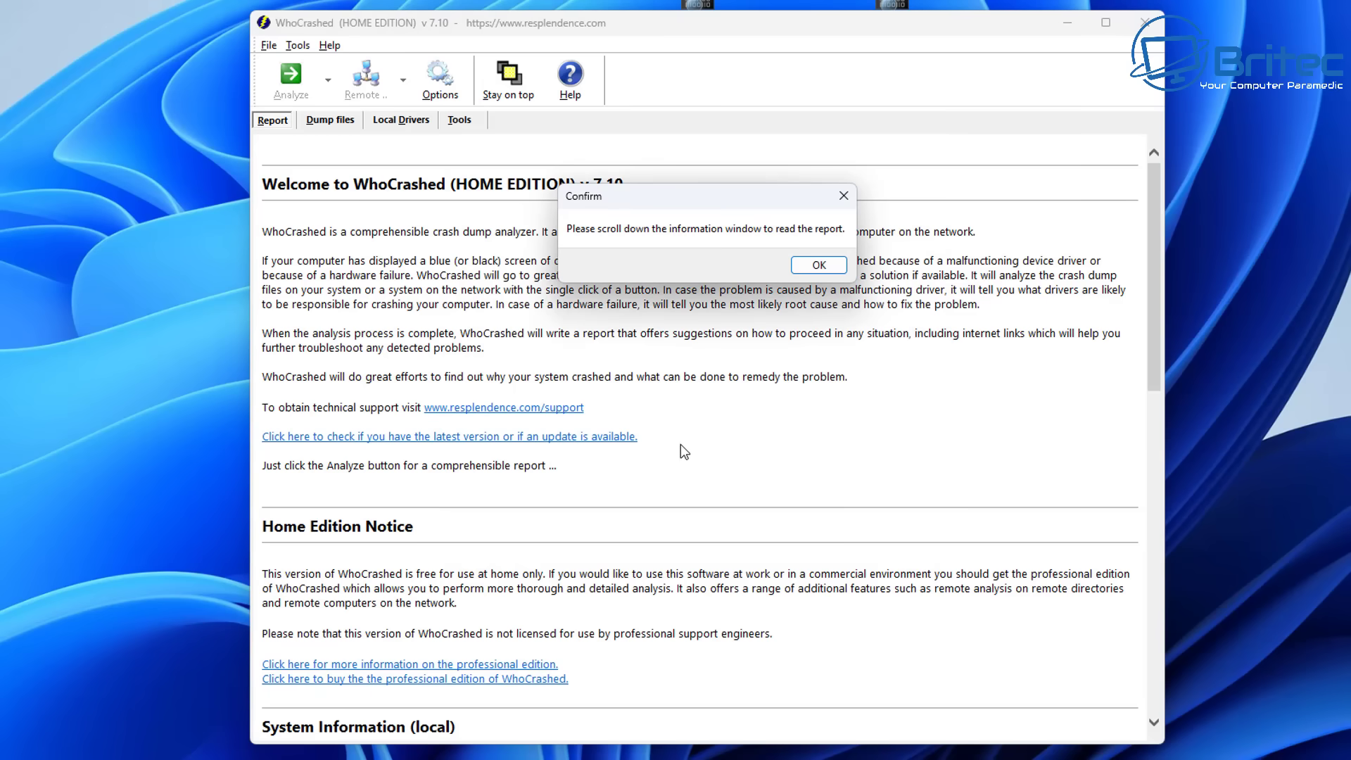
pyautogui.click(825, 270)
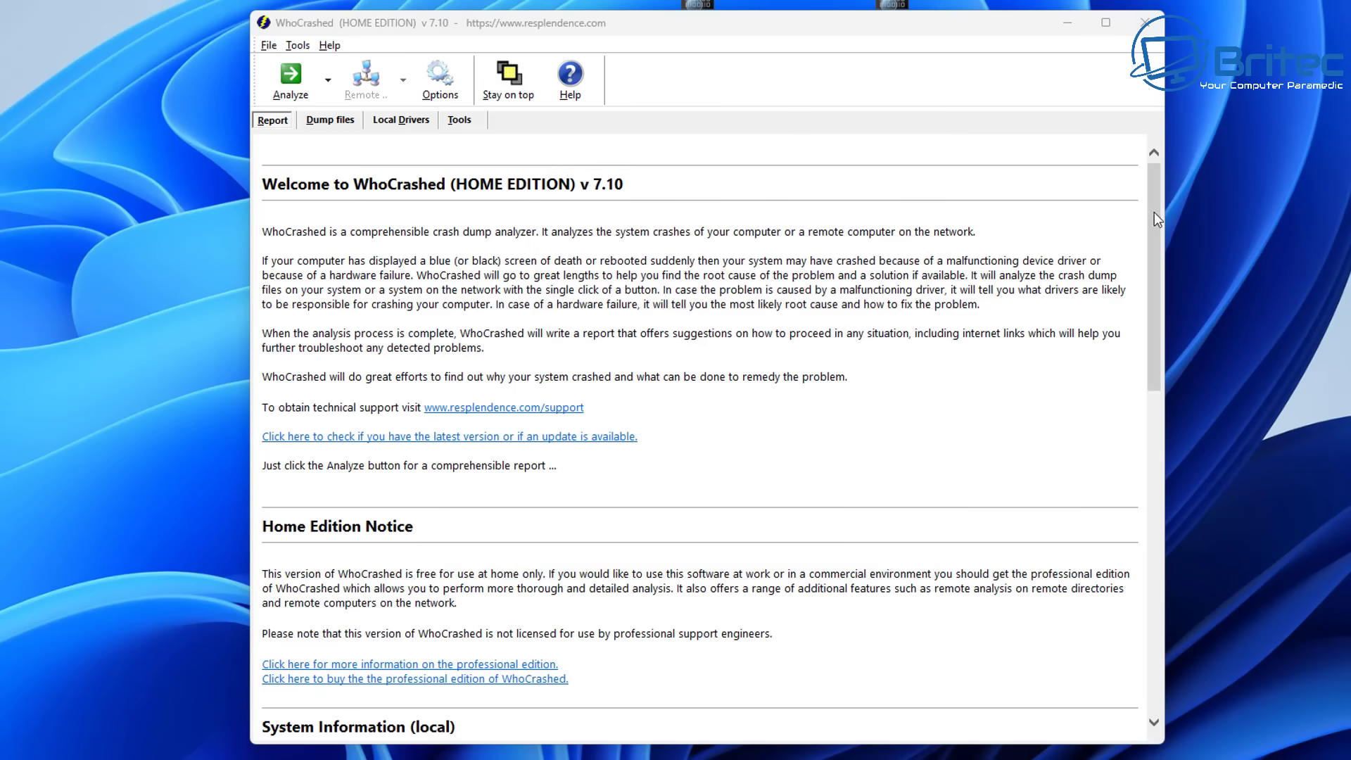
# Read the local system information and the crash dump analysis for ye10n0.dmp in the report.
pyautogui.moveTo(1154, 212); pyautogui.dragTo(1179, 423)
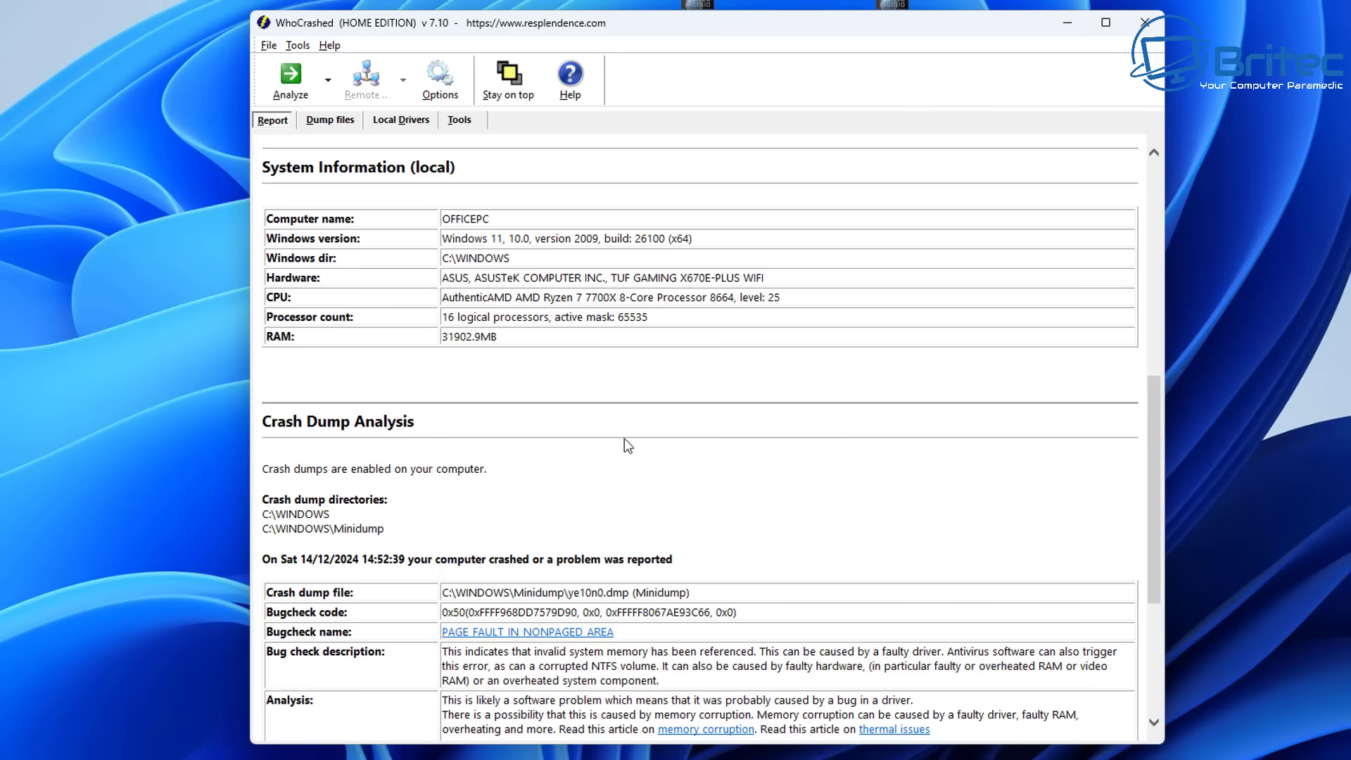
pyautogui.scroll(-4, 1002, 446)
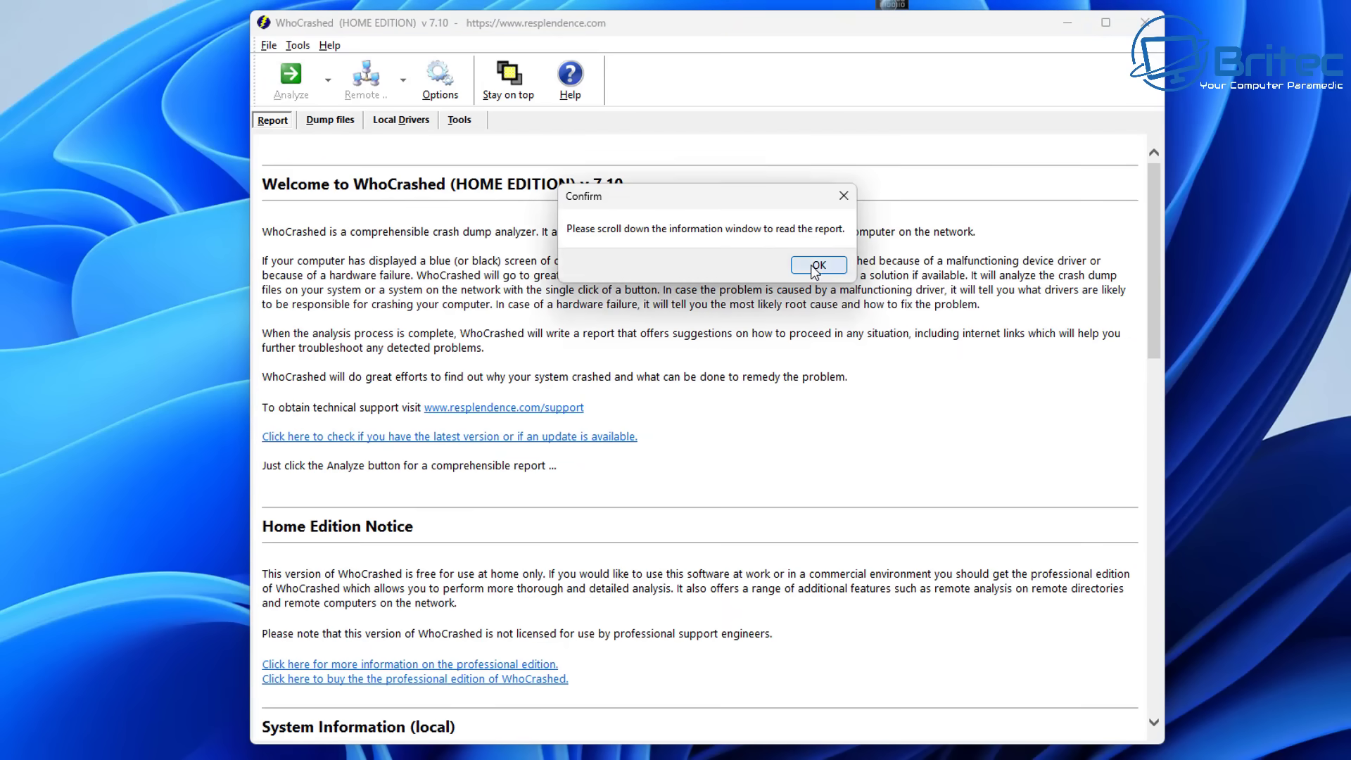
pyautogui.click(818, 266)
pyautogui.moveTo(1152, 193); pyautogui.dragTo(1160, 451)
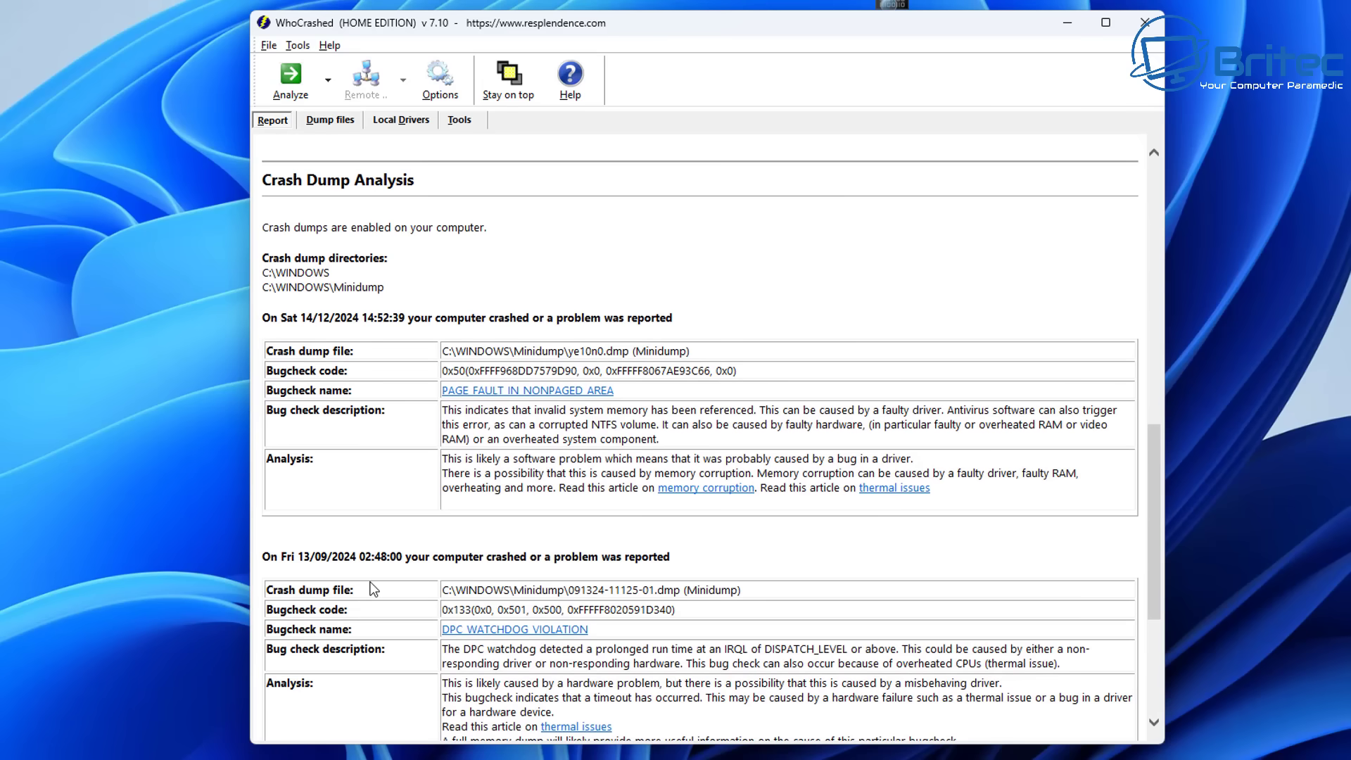
pyautogui.scroll(-2, 937, 633)
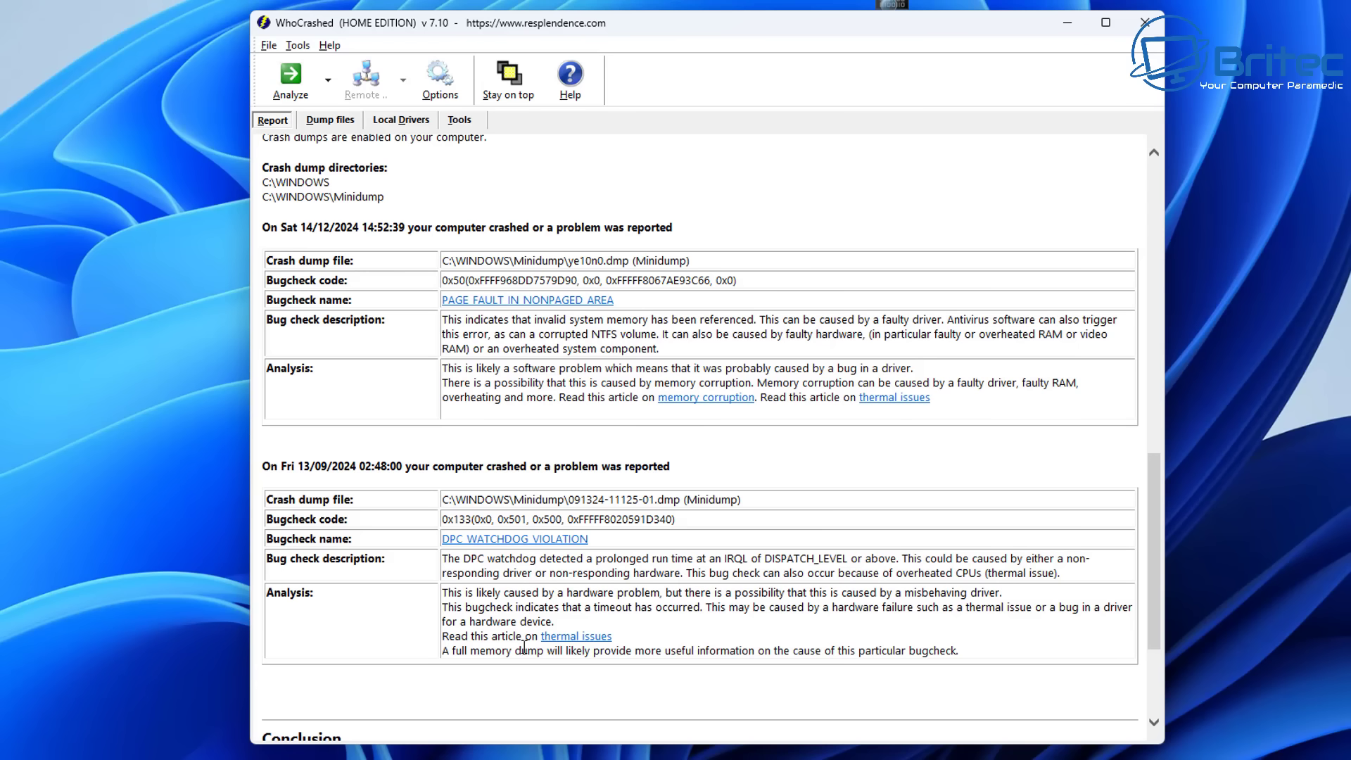
pyautogui.scroll(-4, 520, 648)
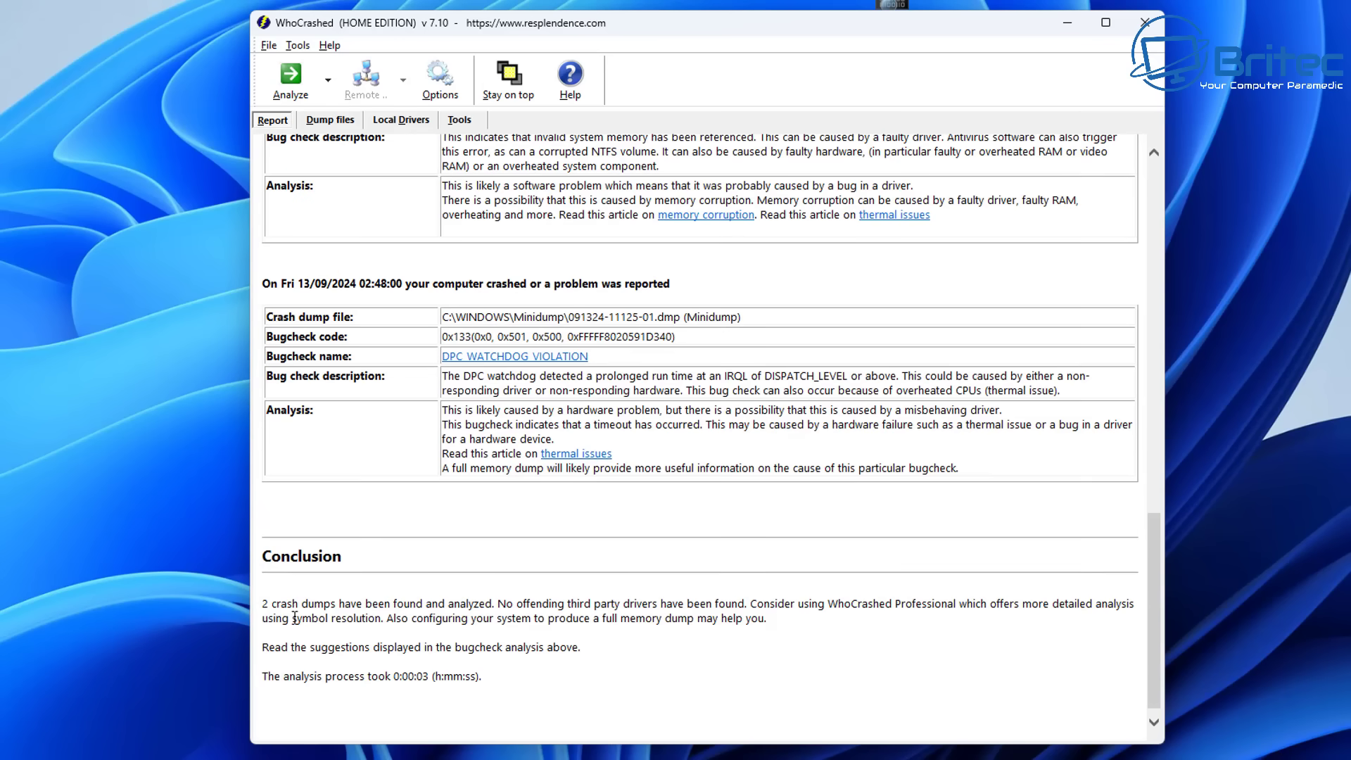